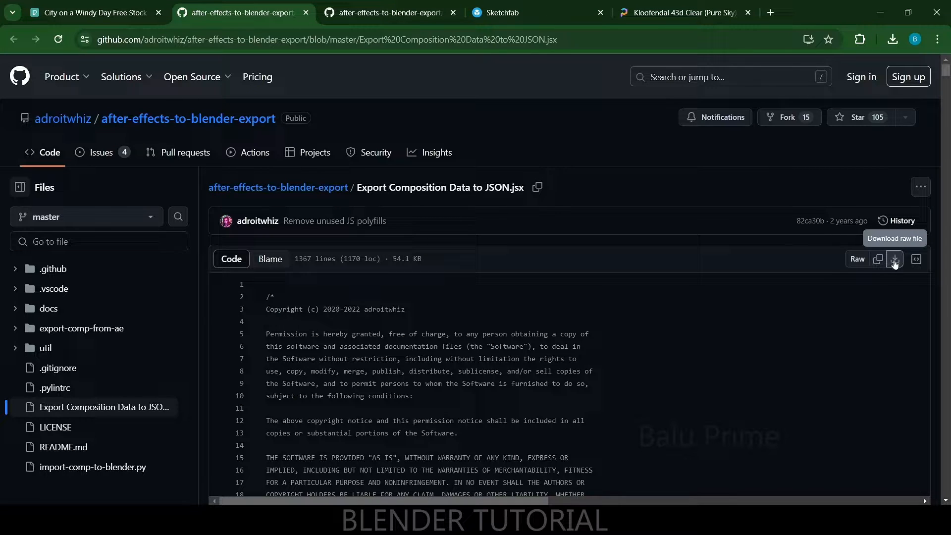
Step: Download the raw Export Composition Data to JSON.jsx script and open the import-comp-to-blender.py page
click(896, 260)
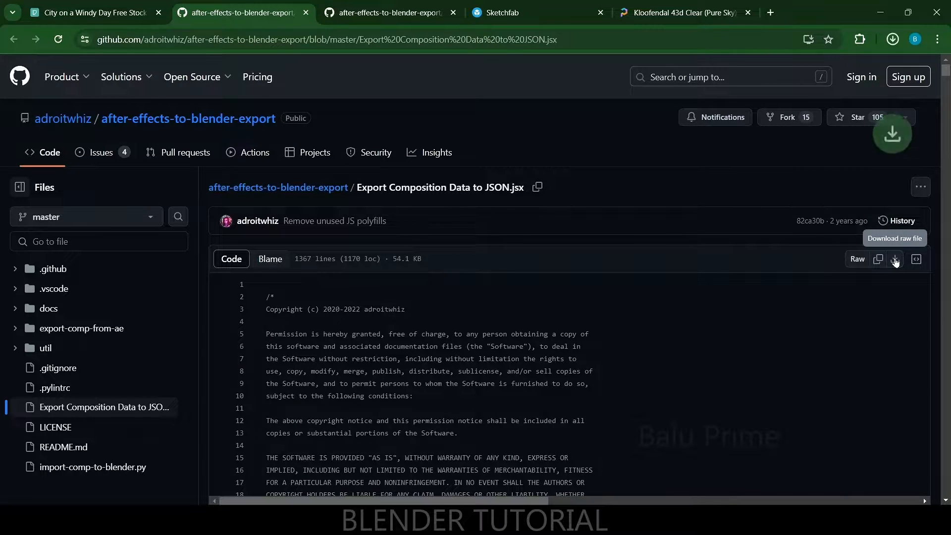
click(381, 17)
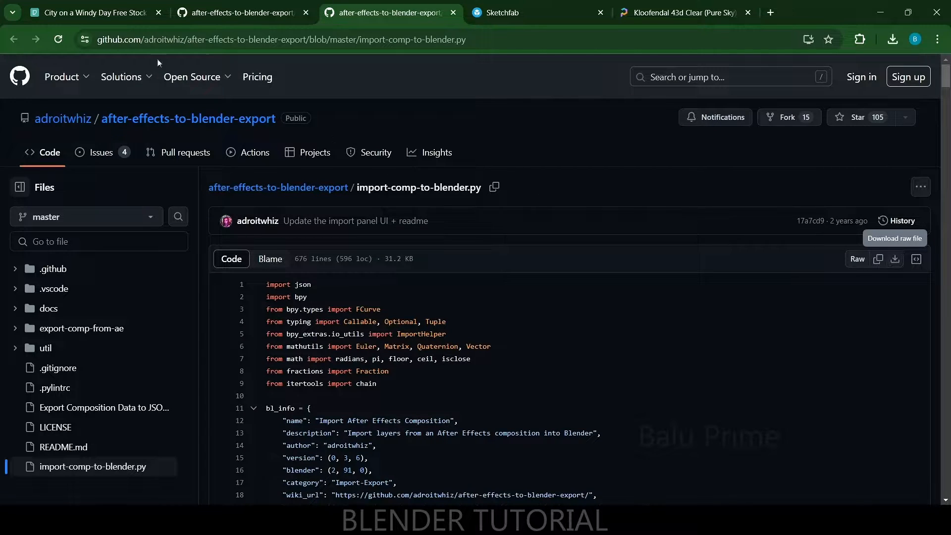
Step: Look over the Pexels street video page, the Sauvage Perfume model page on Sketchfab, and the Kloofendal 43d Clear sky page
click(86, 10)
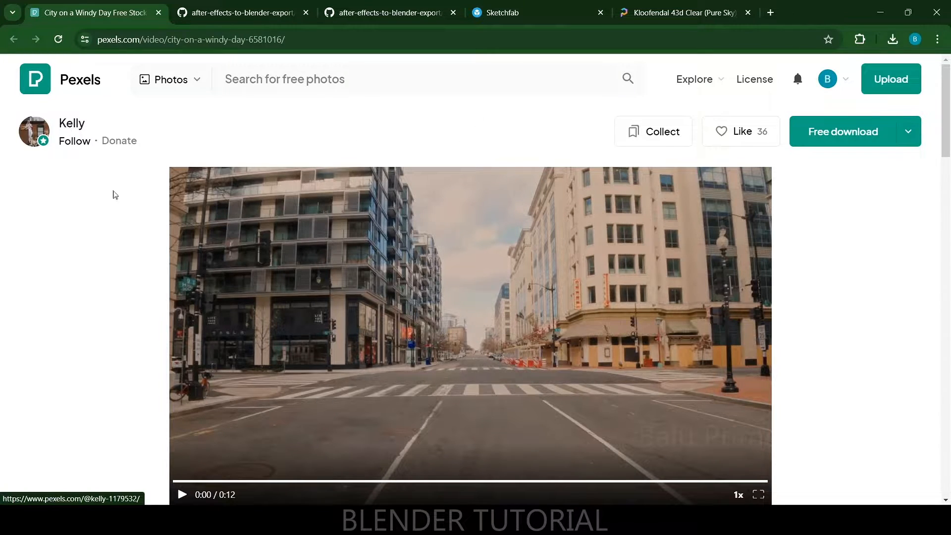
click(507, 13)
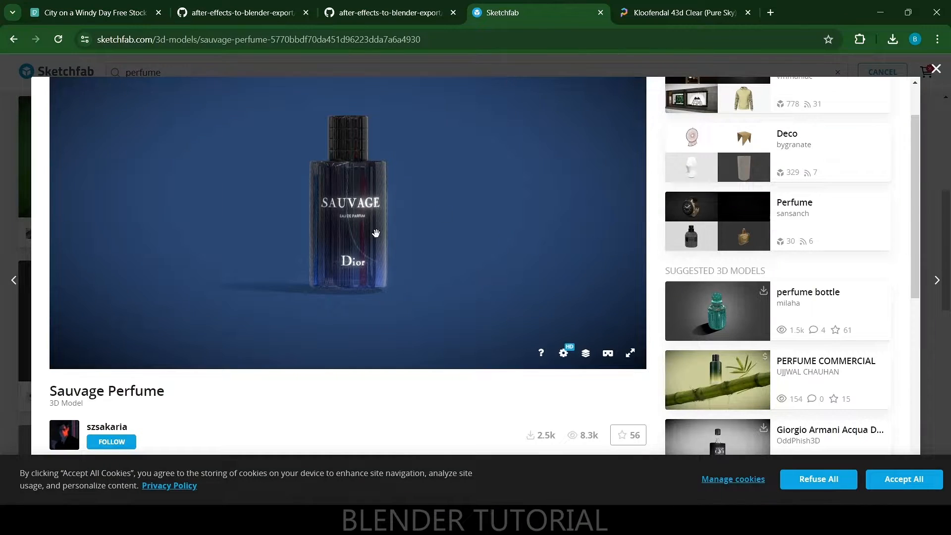
scroll(270, 382, down, 4)
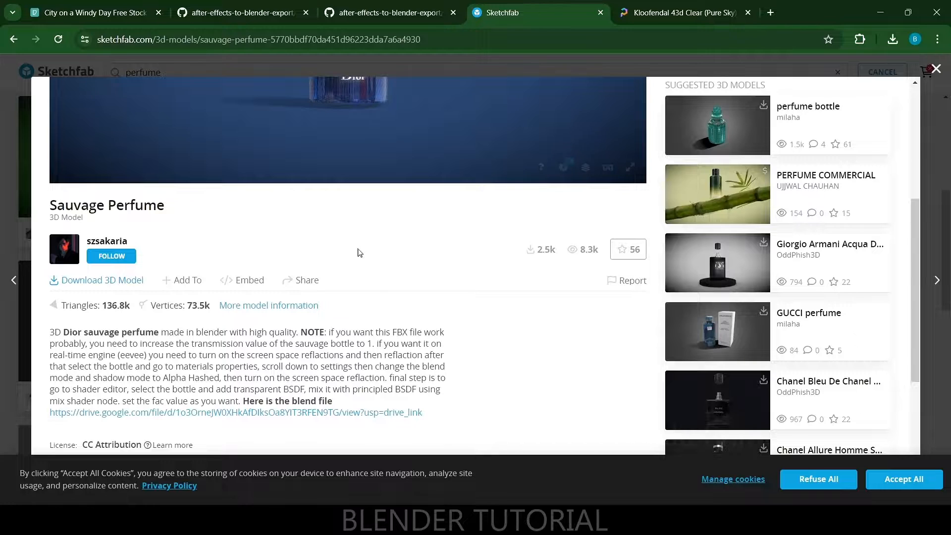
scroll(209, 269, up, 2)
scroll(208, 269, up, 2)
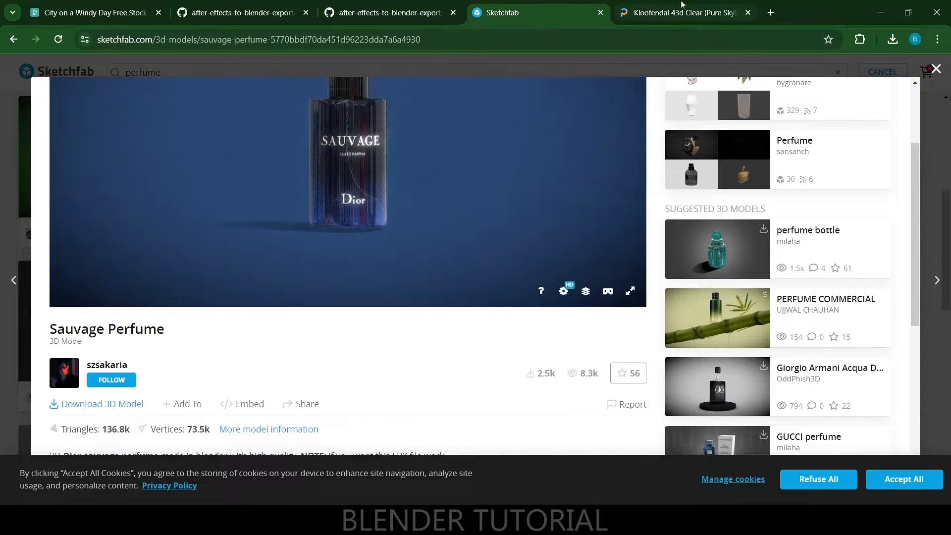
key(ctrl+Tab)
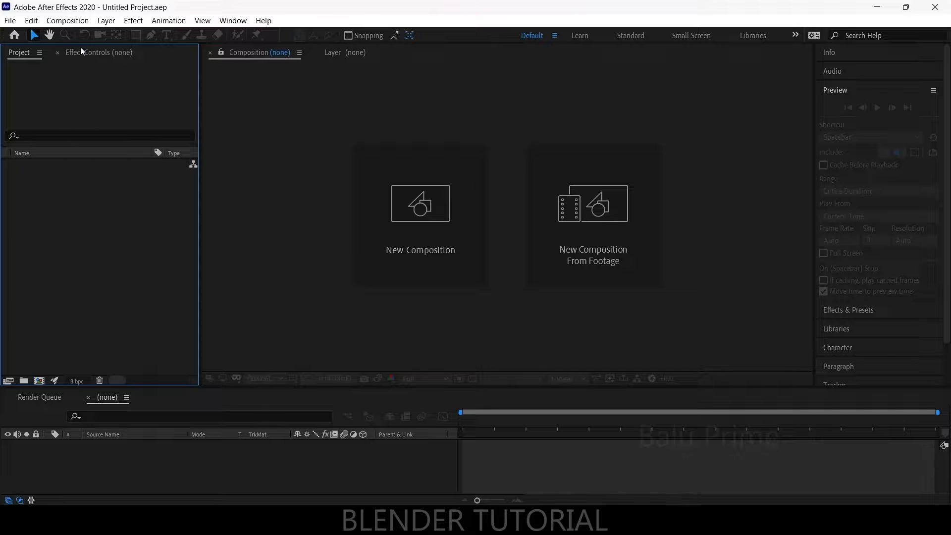
Step: In After Effects, install the script file Export Composition Data to JSON.jsx from Downloads, skipping the overwrite of the existing copy
click(10, 21)
mouse_move(75, 331)
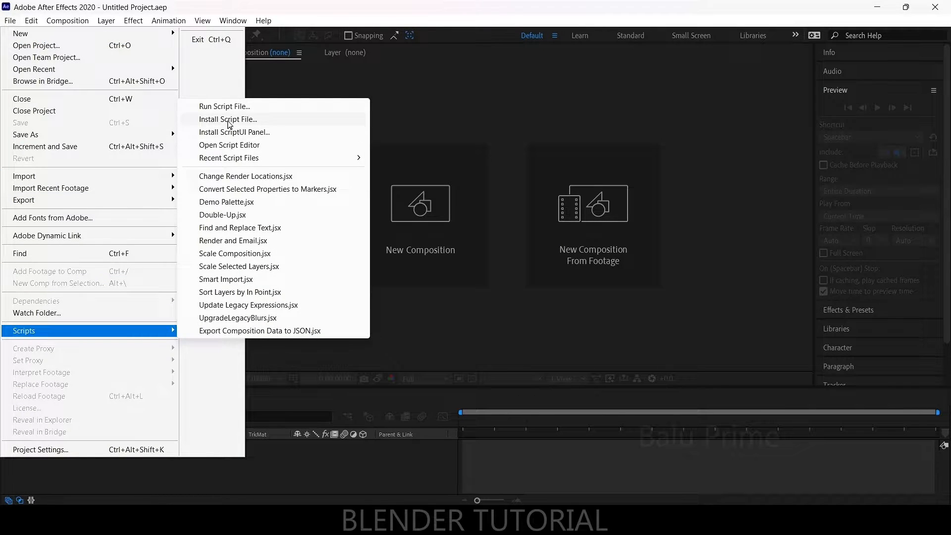
click(229, 119)
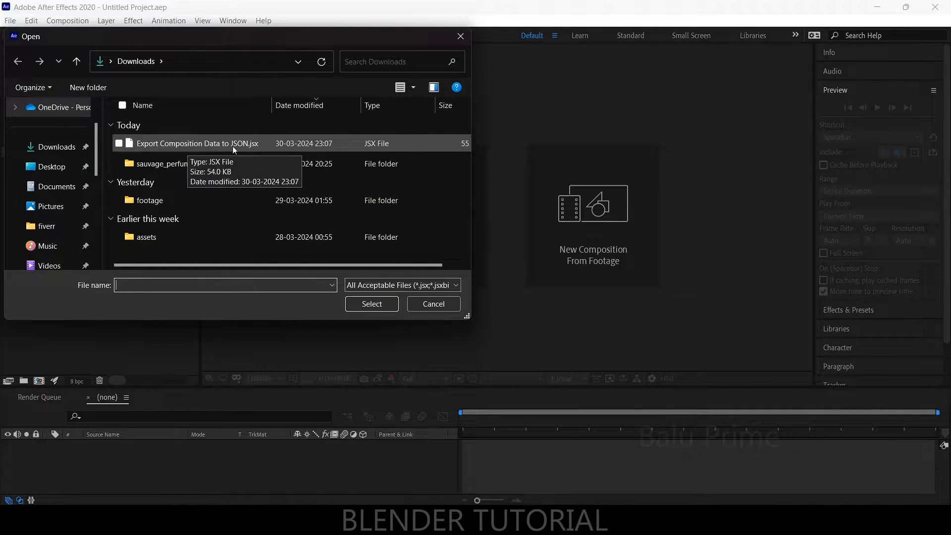
click(182, 145)
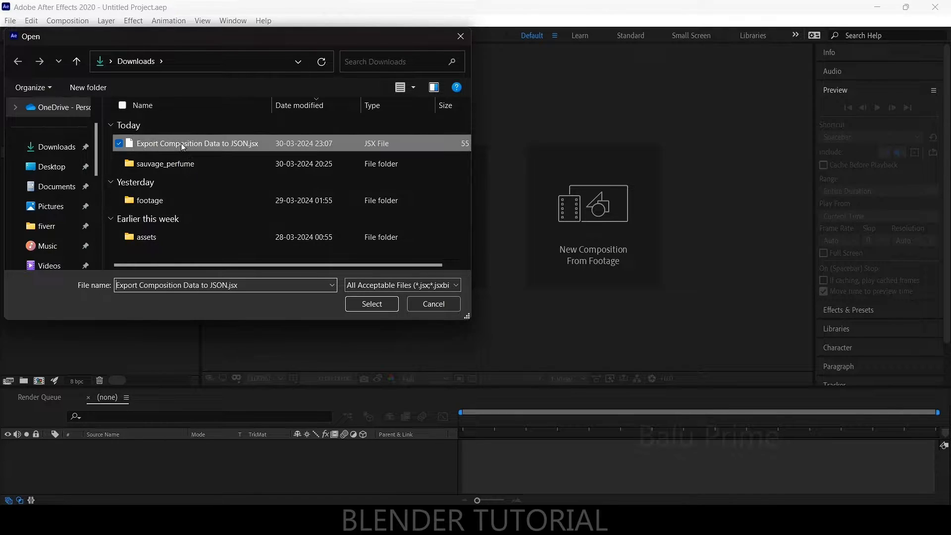
click(364, 304)
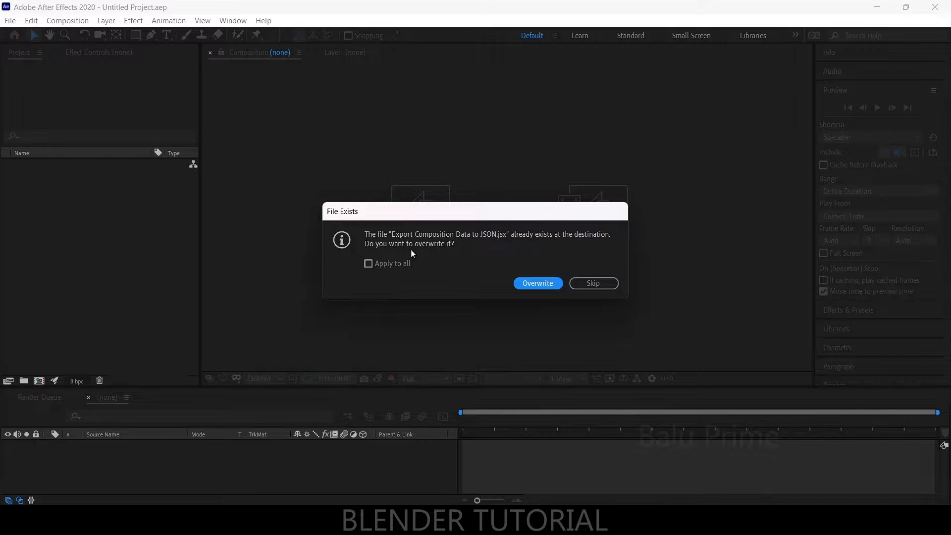
click(594, 284)
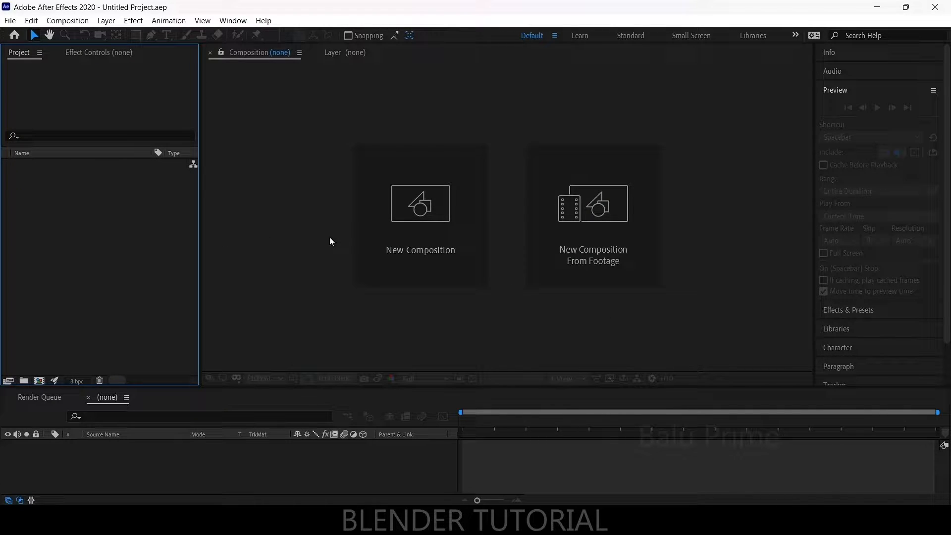
Step: Check the installed scripts for Export Composition Data to JSON.jsx
click(11, 20)
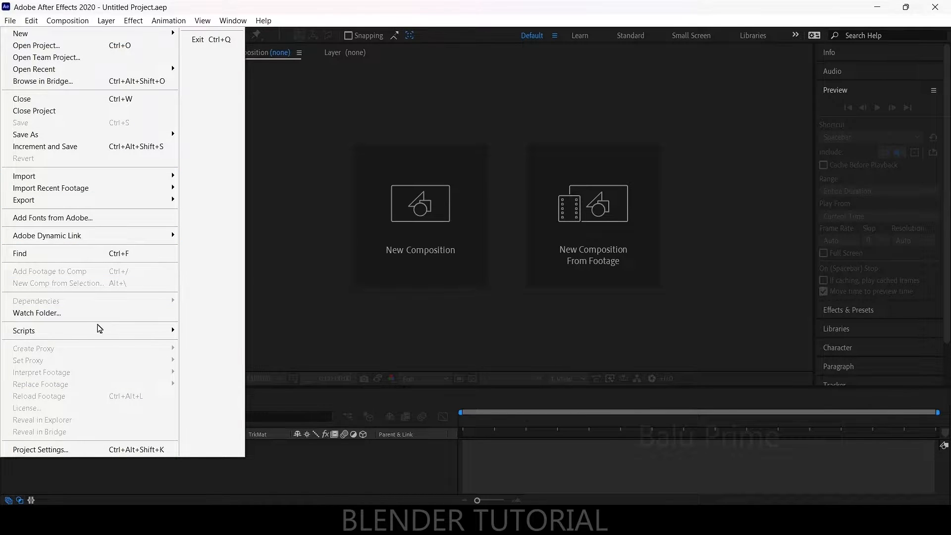
mouse_move(99, 330)
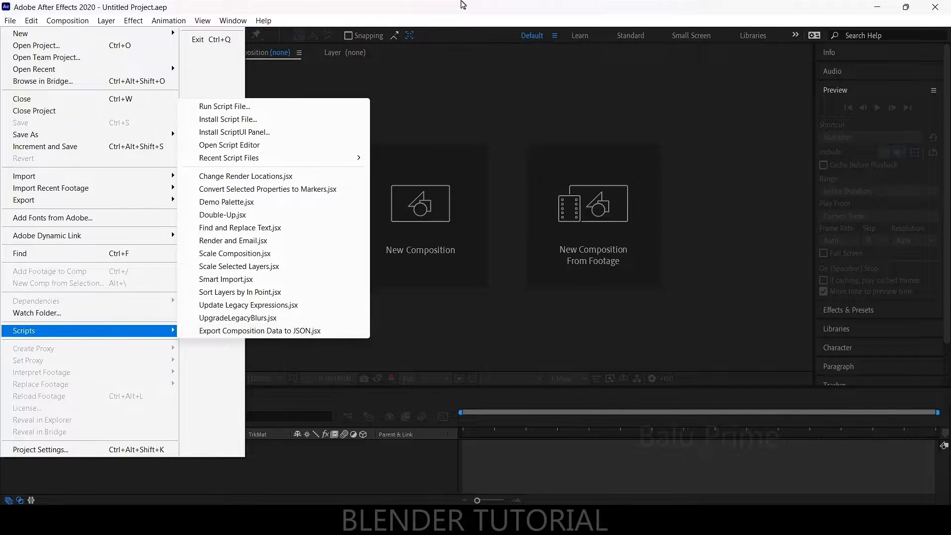
click(239, 331)
Step: Import 4062001-hd_1920_1080_30fps.mp4 from the Downloads folder into the project as footage
right_click(69, 222)
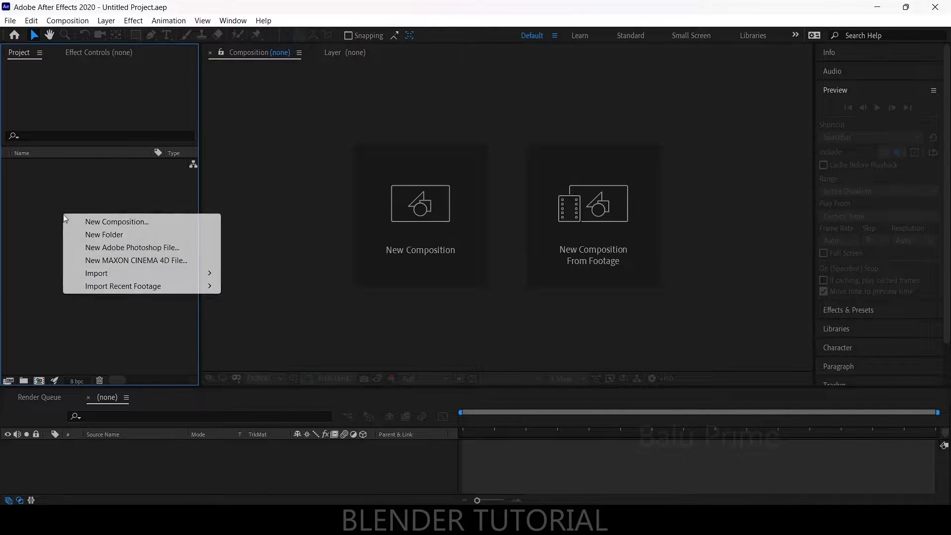
mouse_move(109, 276)
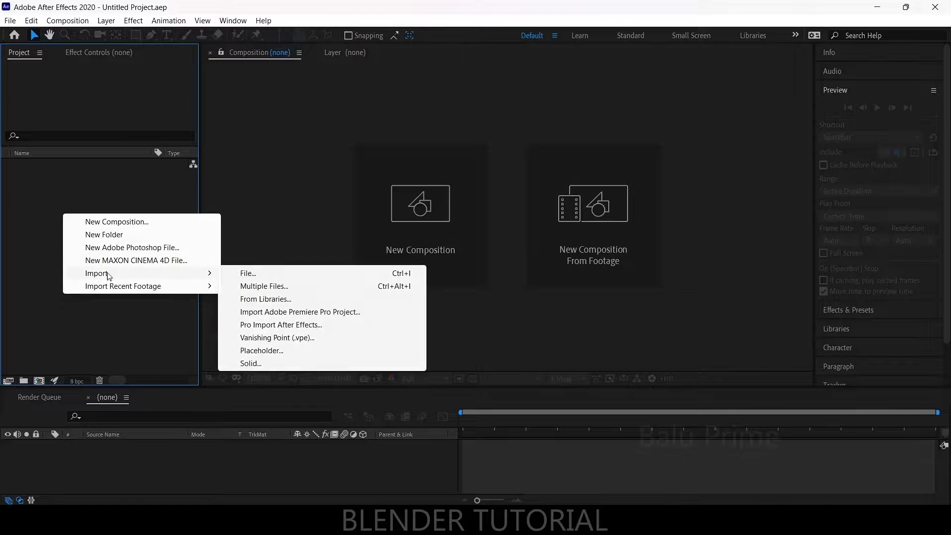
click(250, 274)
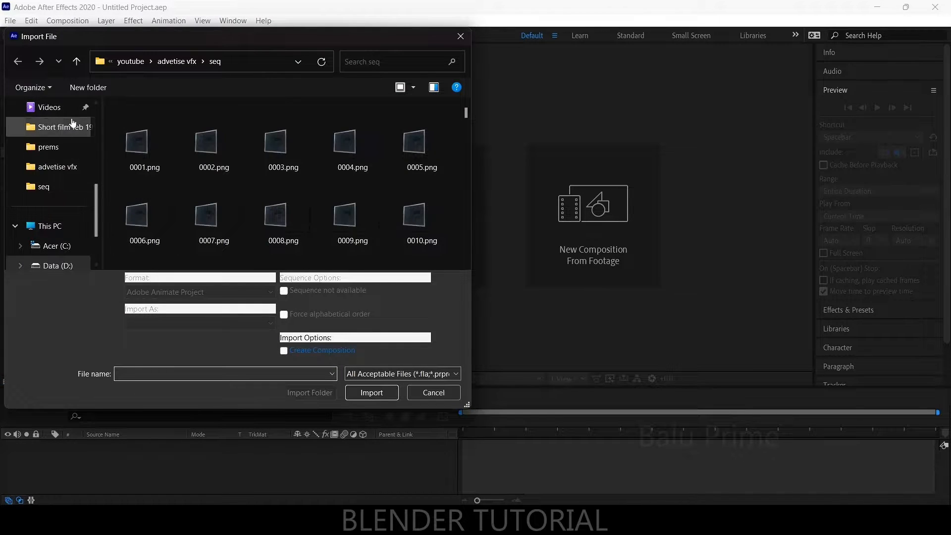
scroll(65, 149, up, 5)
click(56, 191)
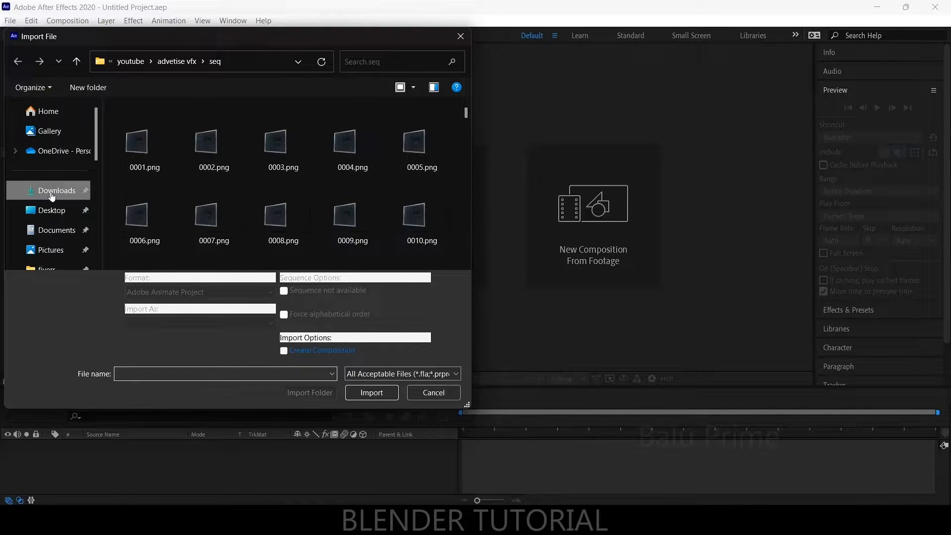
click(356, 169)
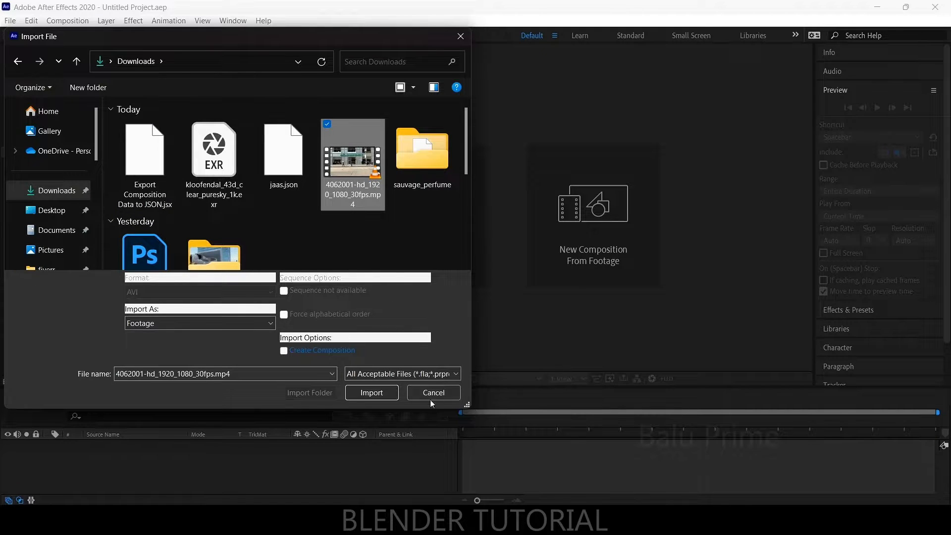
click(372, 392)
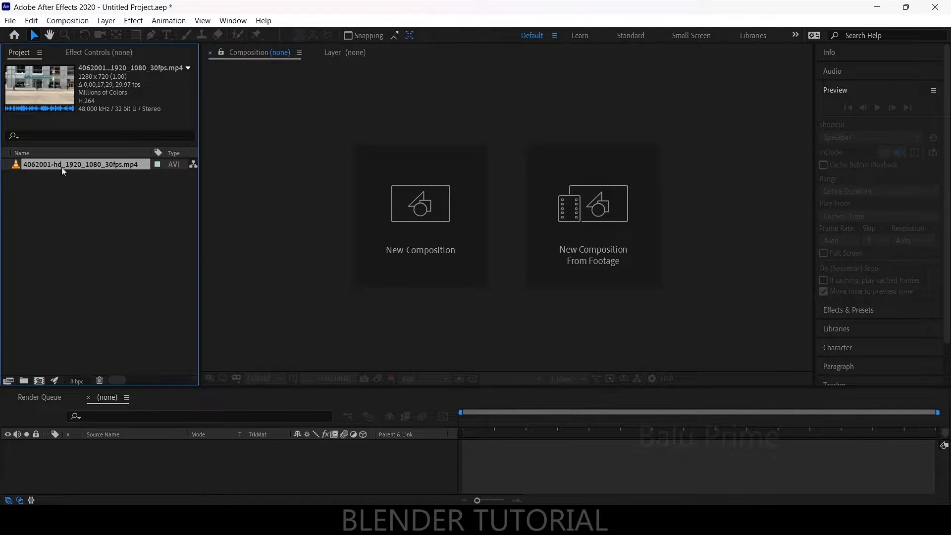
Step: Create a composition from the imported street clip, preview its playback and return to the first frame
drag(62, 171, 39, 381)
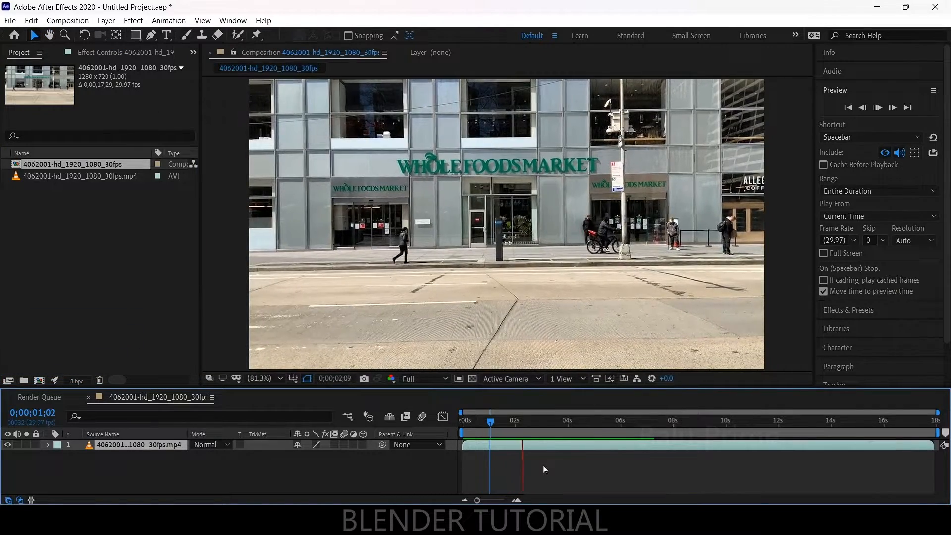
key(space)
key(space)
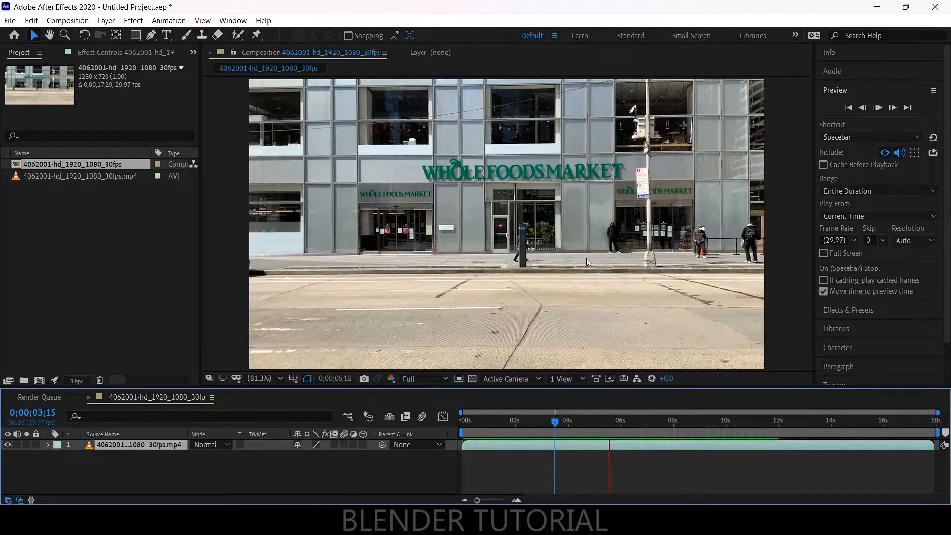
key(space)
key(Home)
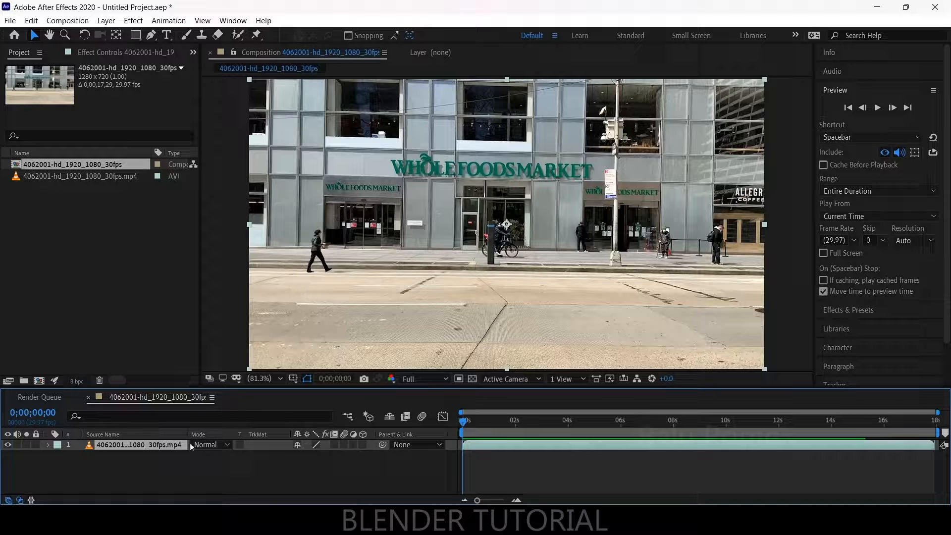
Step: Run Track Camera on the street video layer, with Detailed Analysis enabled in the 3D Camera Tracker's advanced settings
click(149, 471)
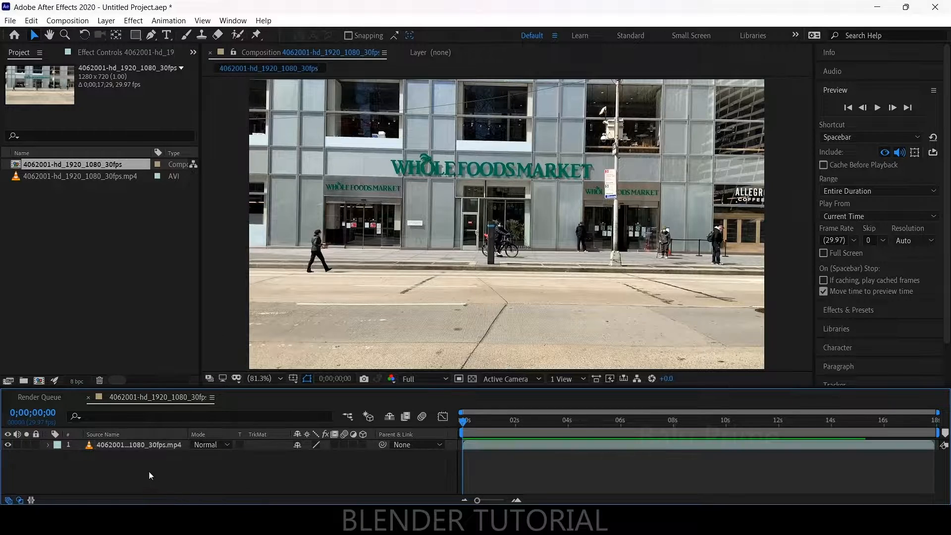
click(139, 445)
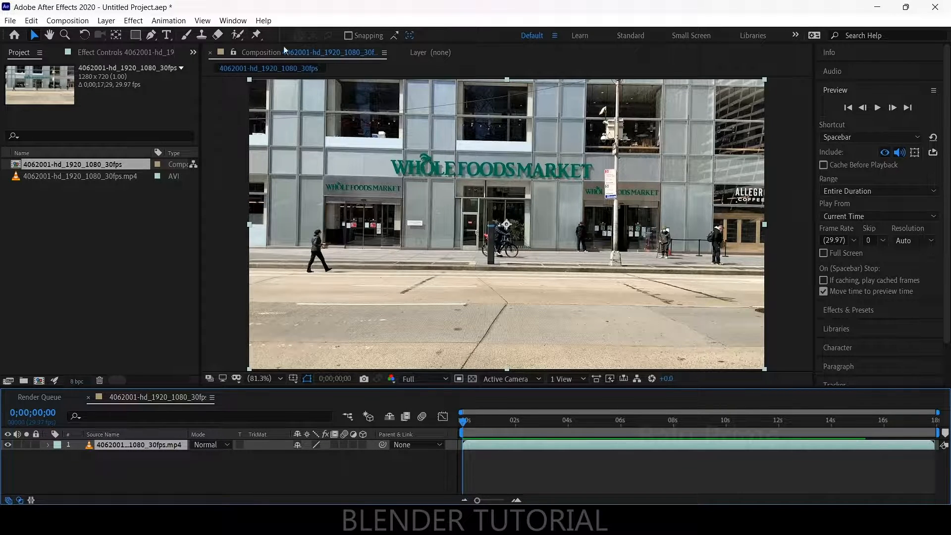
click(241, 22)
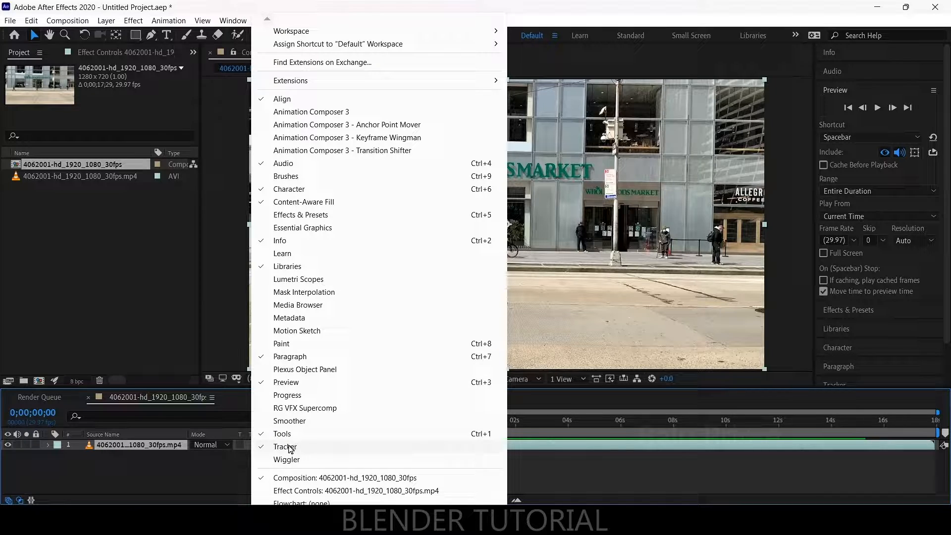
click(873, 354)
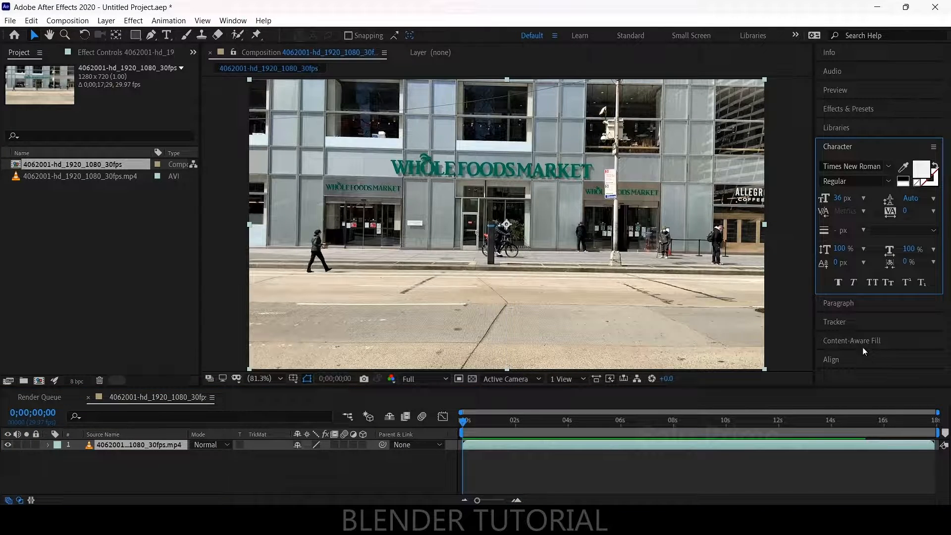
click(848, 327)
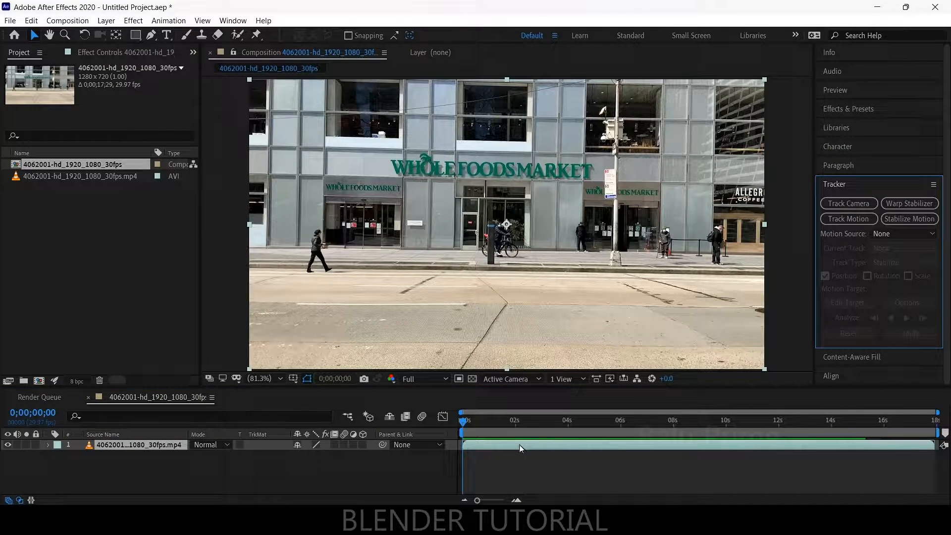
click(850, 204)
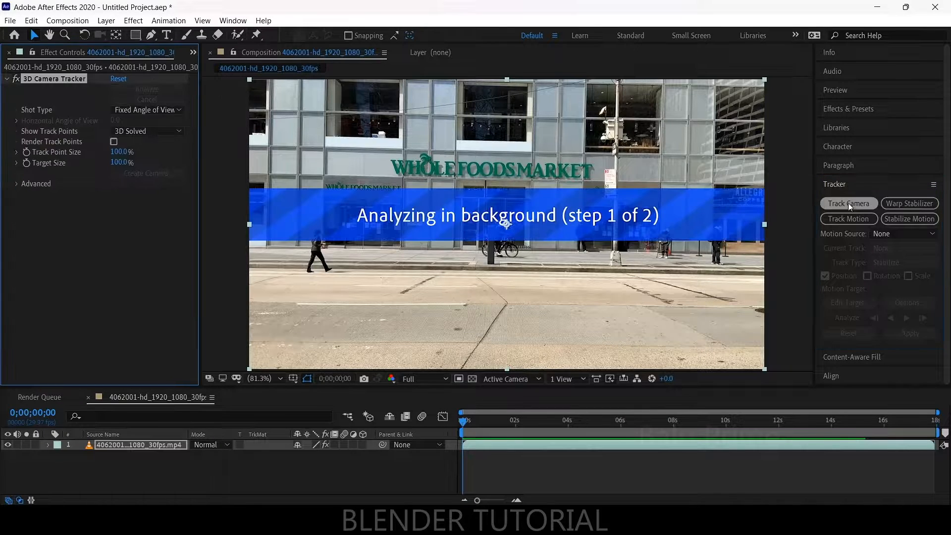
click(16, 184)
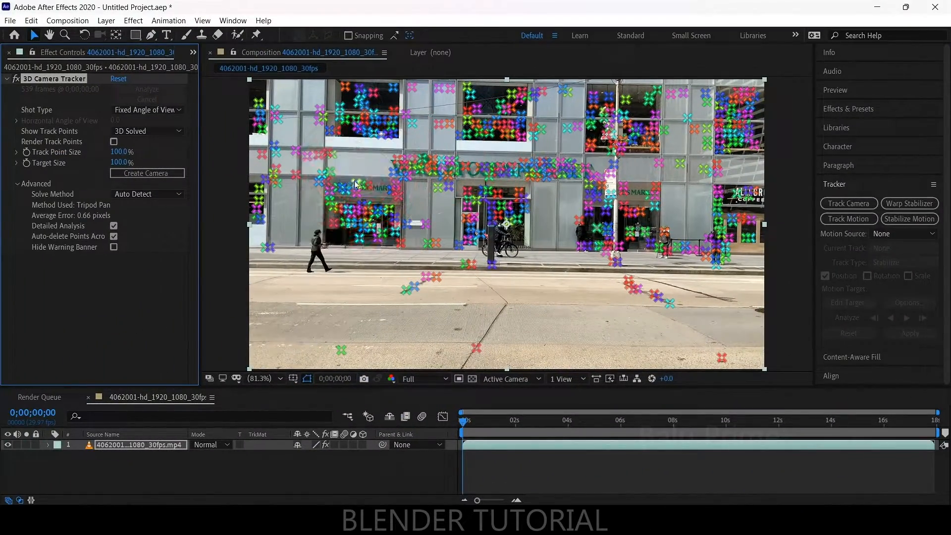
Step: Select the track points lying on the road and set them as the ground plane and origin
click(406, 300)
mouse_move(238, 257)
mouse_down()
mouse_move(723, 270)
mouse_move(766, 309)
mouse_move(781, 361)
mouse_move(775, 384)
mouse_move(466, 387)
mouse_move(243, 347)
mouse_move(208, 262)
mouse_move(238, 250)
mouse_up()
right_click(498, 302)
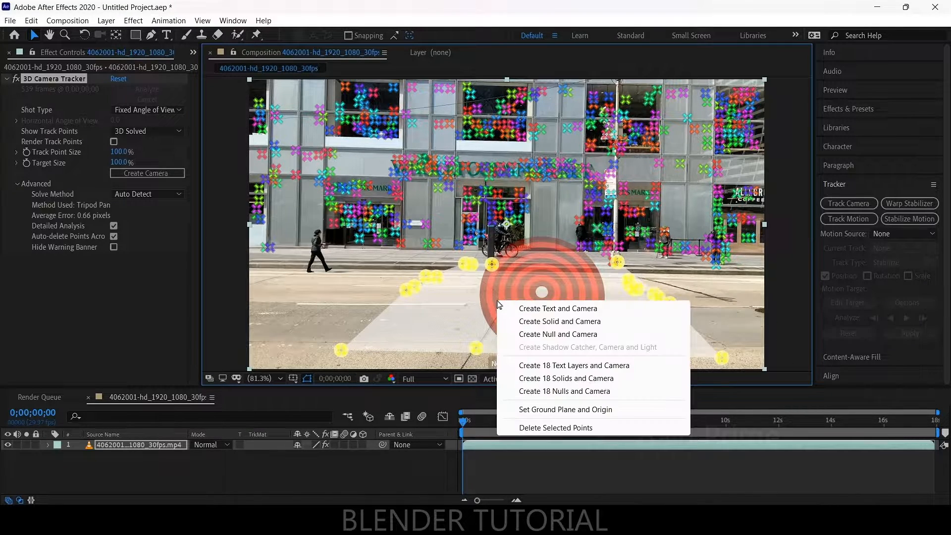
click(552, 412)
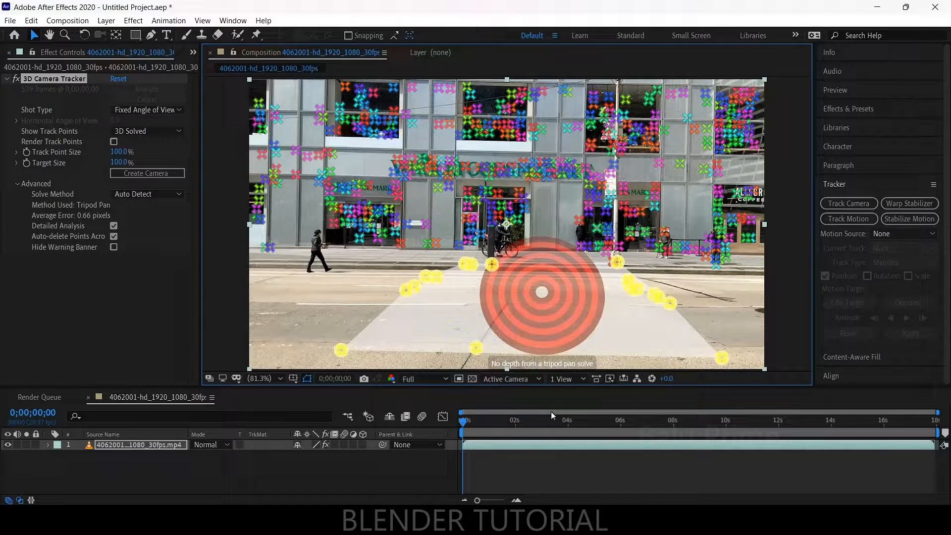
Step: Create a solid and camera from the selected road track points, and select the new solid layer
right_click(529, 291)
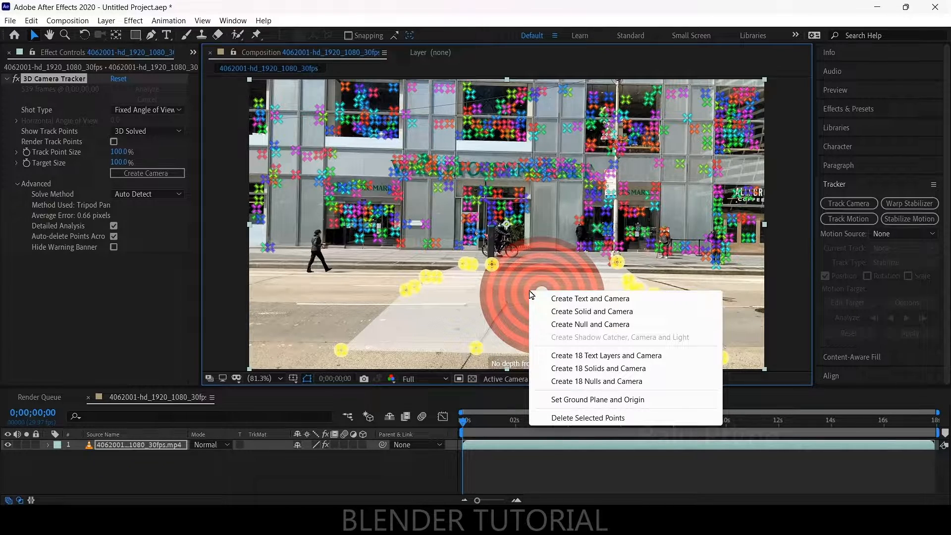
click(578, 312)
click(156, 484)
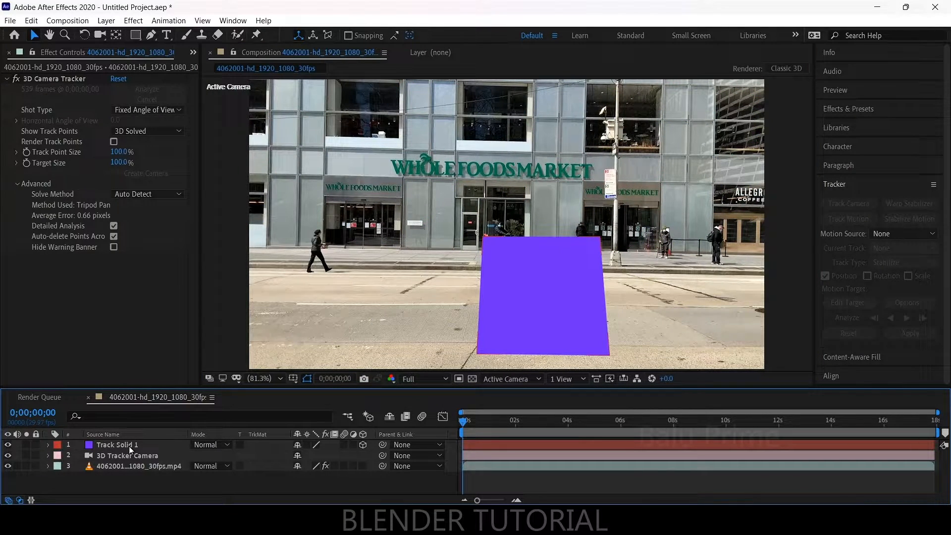
click(131, 449)
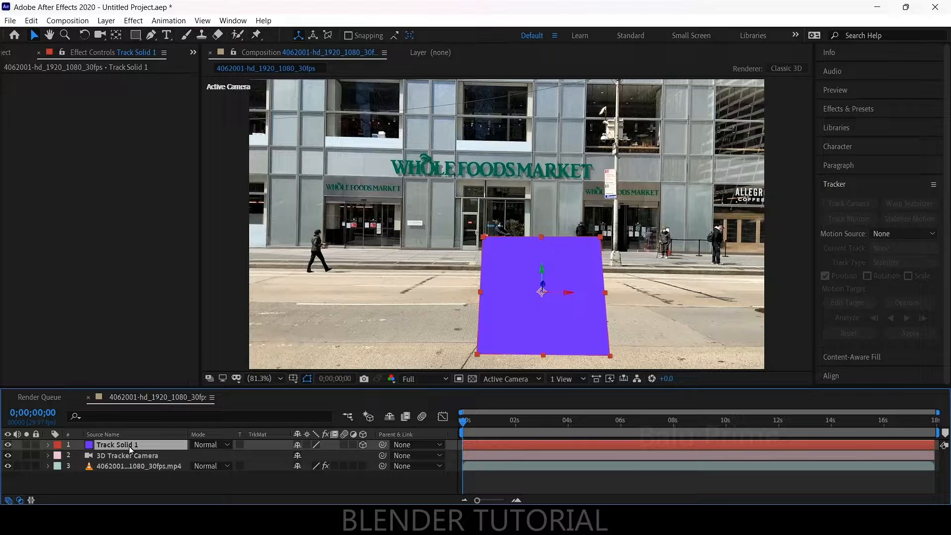
Step: Set the track solid's X rotation to about -57° so that it lies flat on the road
key(r)
scroll(155, 454, down, 1)
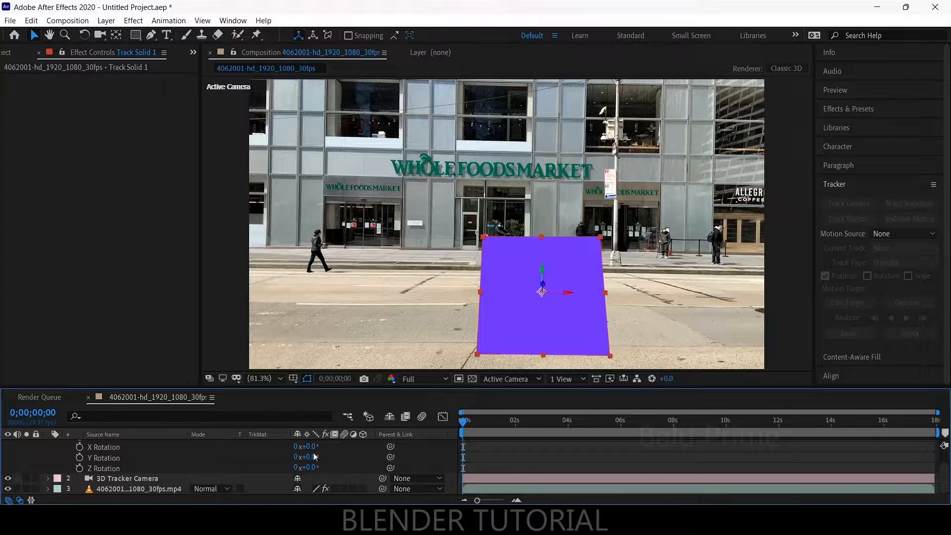
drag(308, 446, 276, 449)
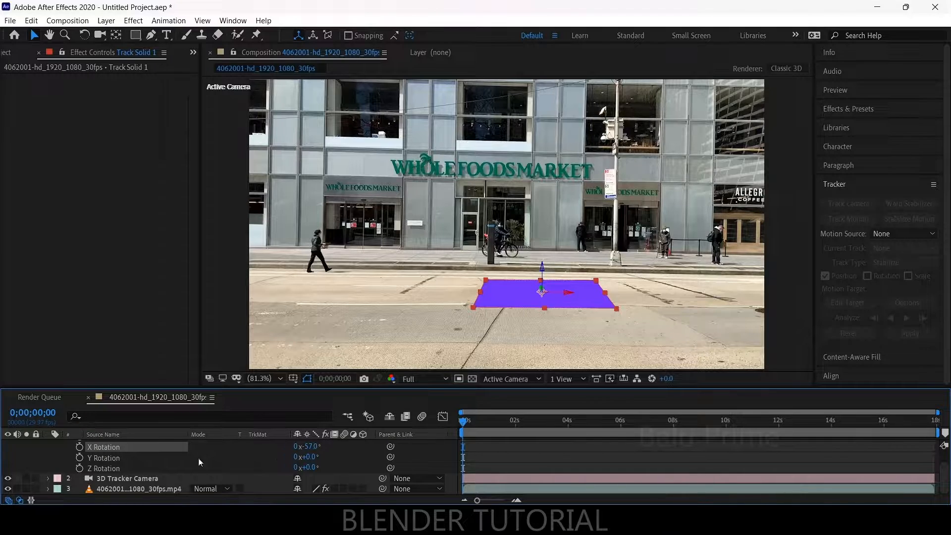
Step: Scale the track solid up to about 861, 416, 436% so it covers the road surface
scroll(149, 459, up, 2)
click(138, 449)
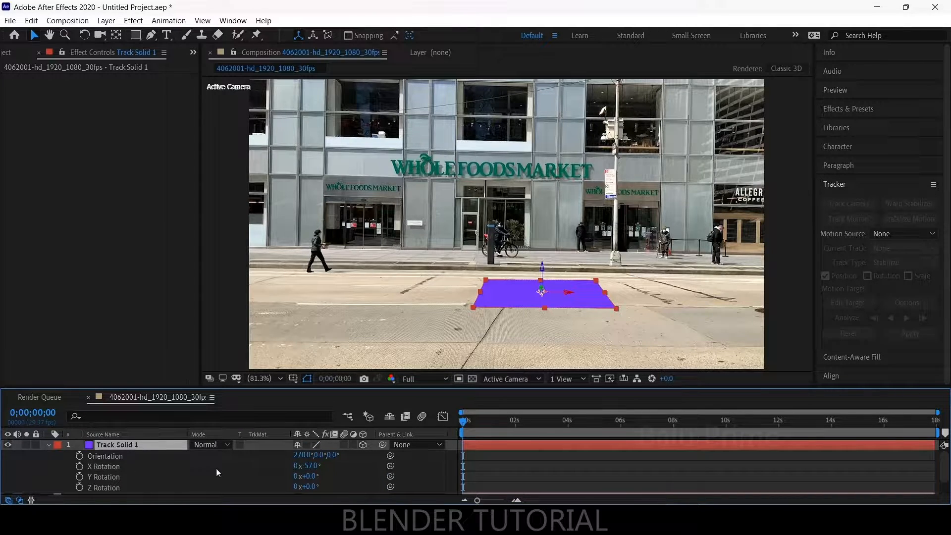
key(s)
drag(347, 455, 748, 481)
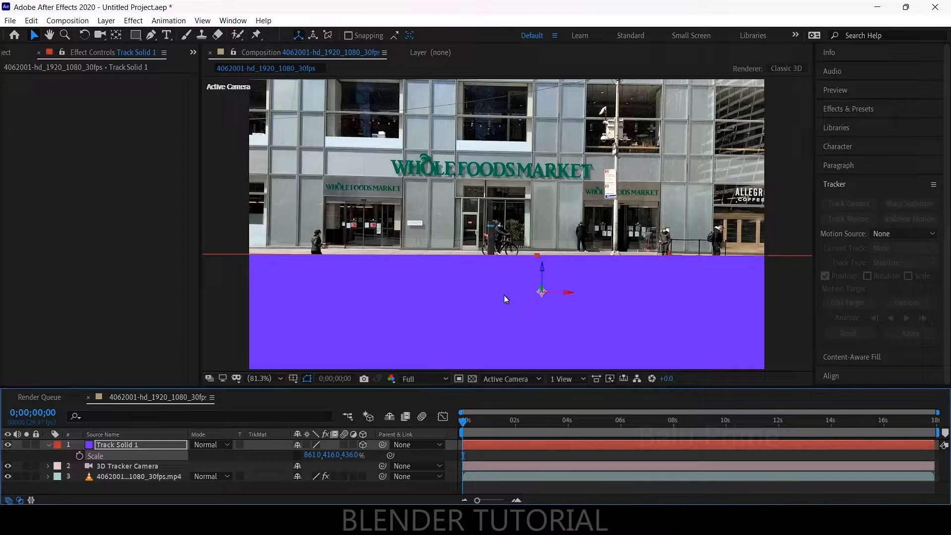
Step: Apply the Grid effect to the Track Solid 1 layer and change the grid colour to red
click(128, 449)
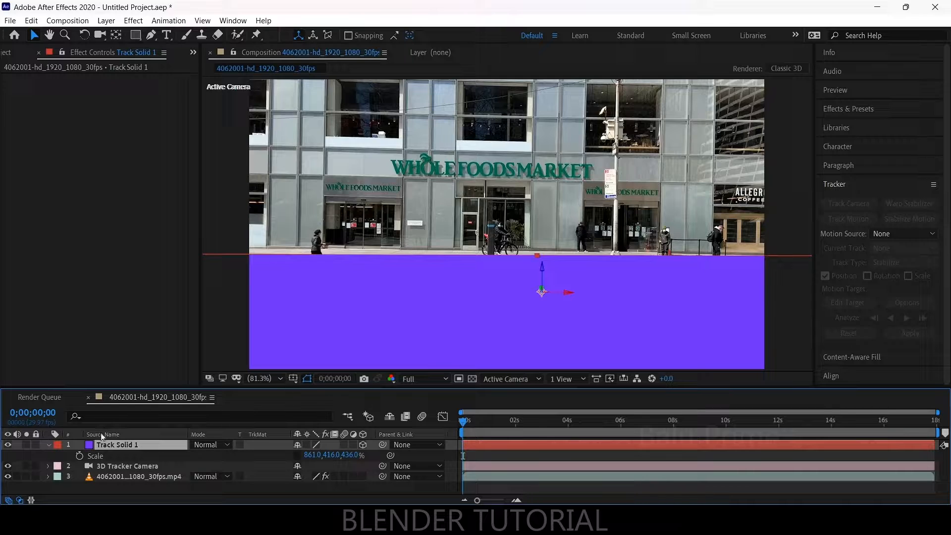
key(ctrl+space)
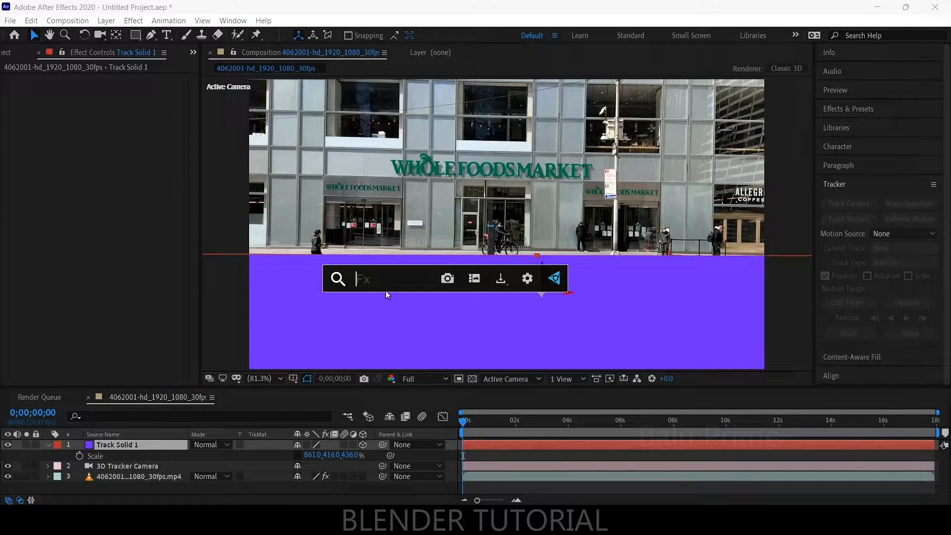
text(grid)
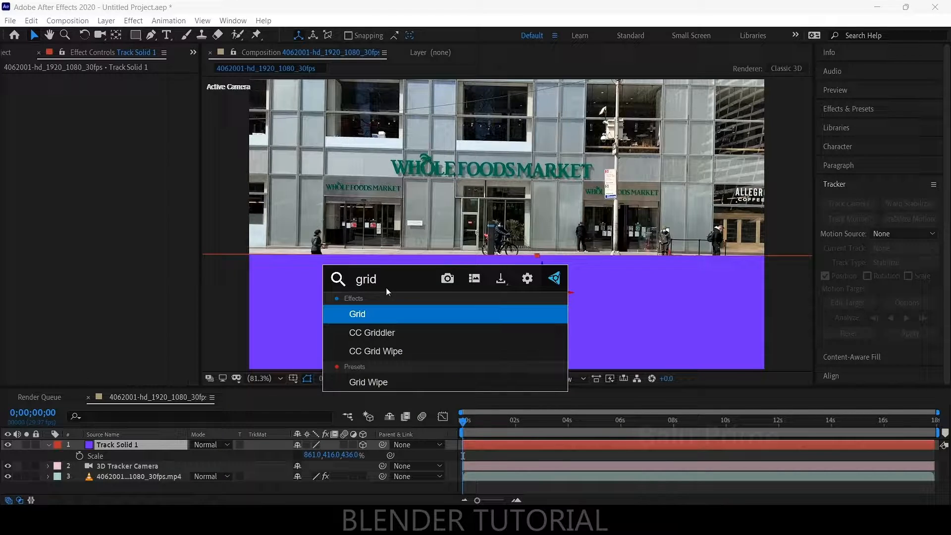
click(374, 313)
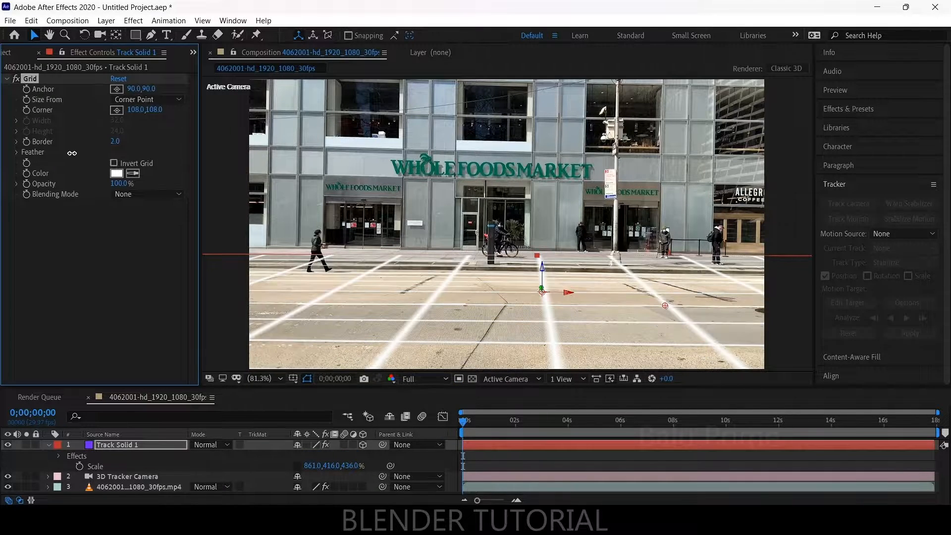
click(117, 173)
drag(559, 285, 671, 244)
click(785, 247)
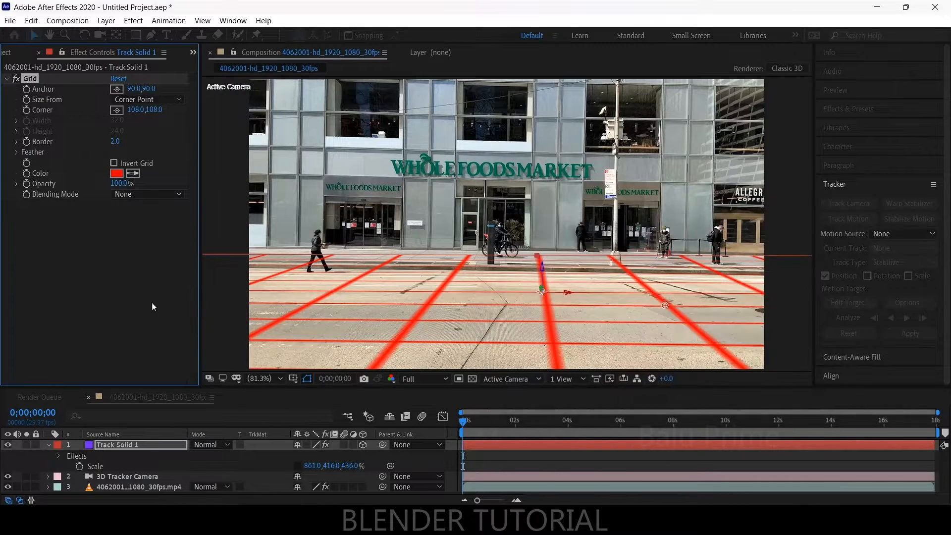
Step: Preview the composition to check how the red grid sticks to the road, and collapse the solid's layer properties
key(space)
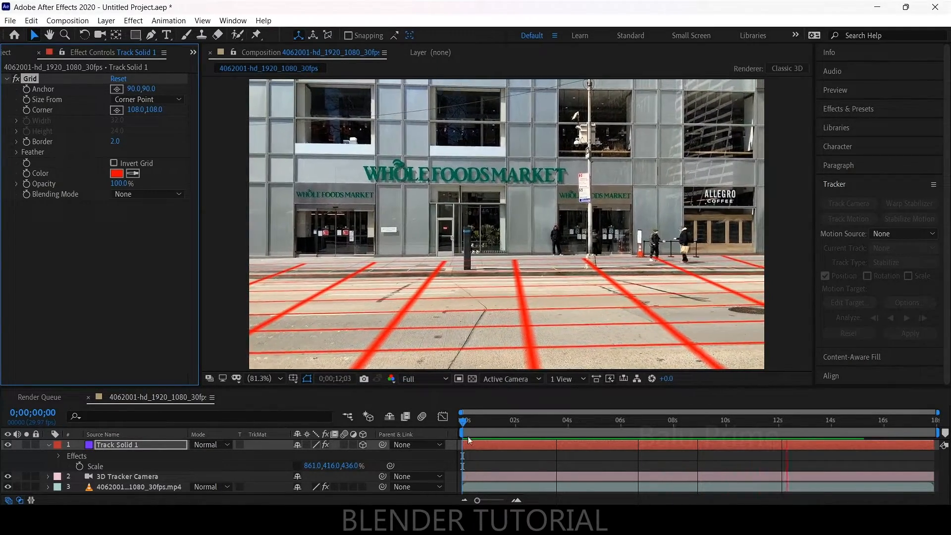
click(35, 454)
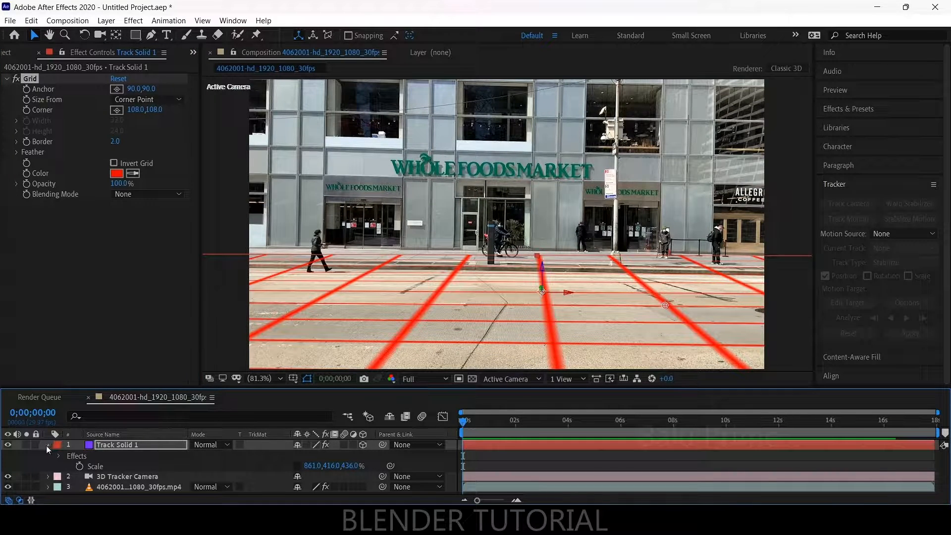
click(48, 446)
Step: Select the Track Solid 1 and 3D Tracker Camera layers and run the Export Composition Data to JSON script
click(123, 449)
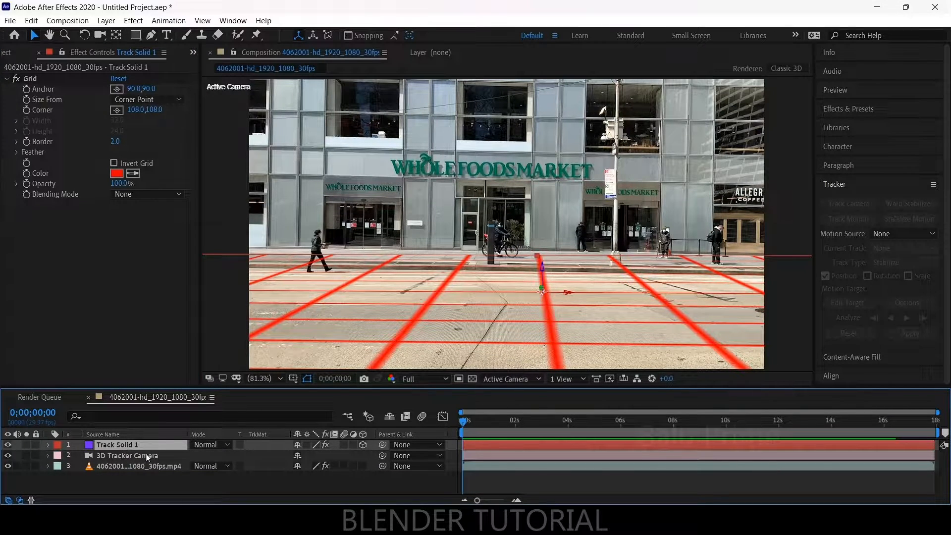
shift+click(131, 457)
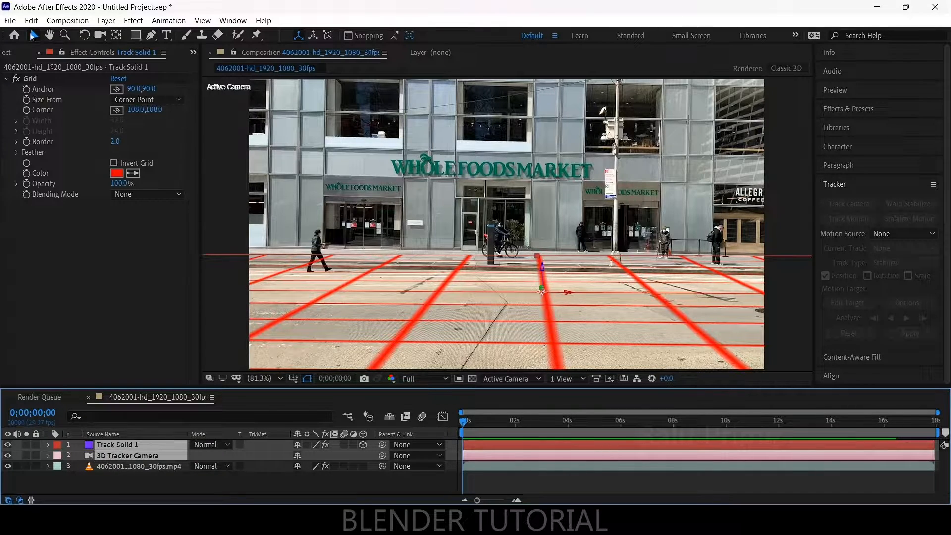
click(10, 21)
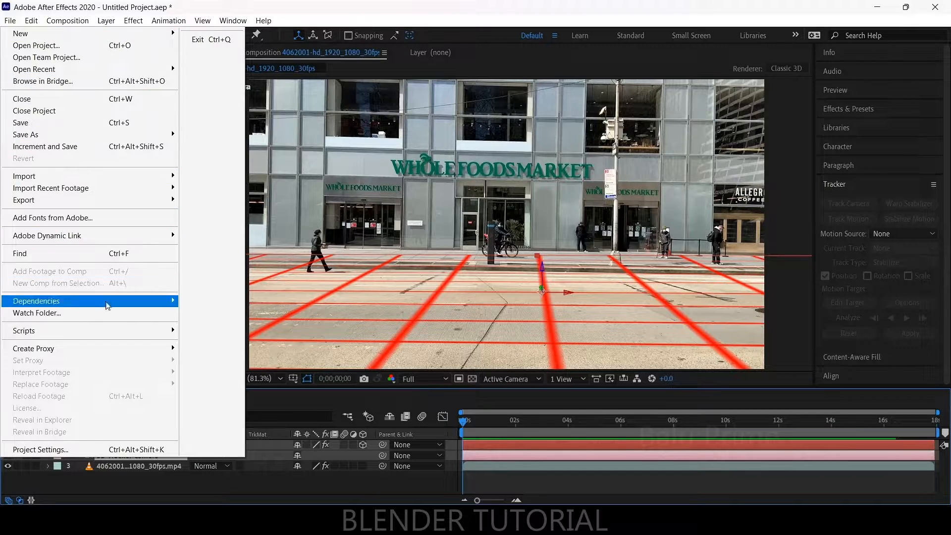
mouse_move(74, 332)
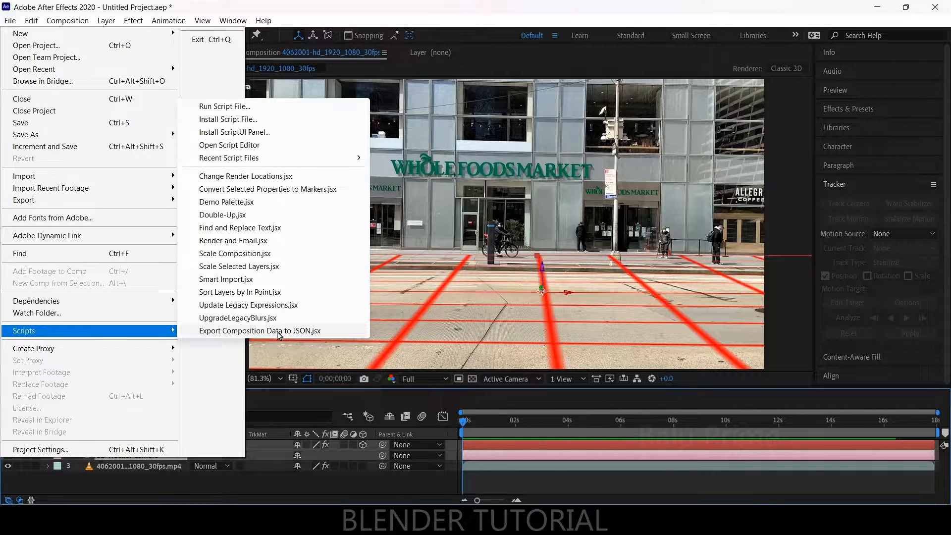
click(279, 335)
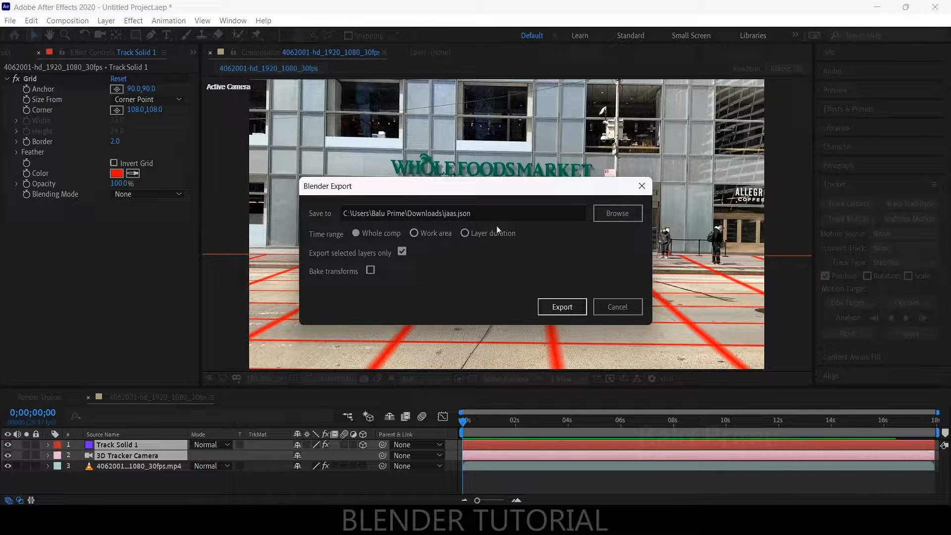
Step: Export the selected layers' data to the Downloads folder as "12345 data" in JSON format
click(626, 215)
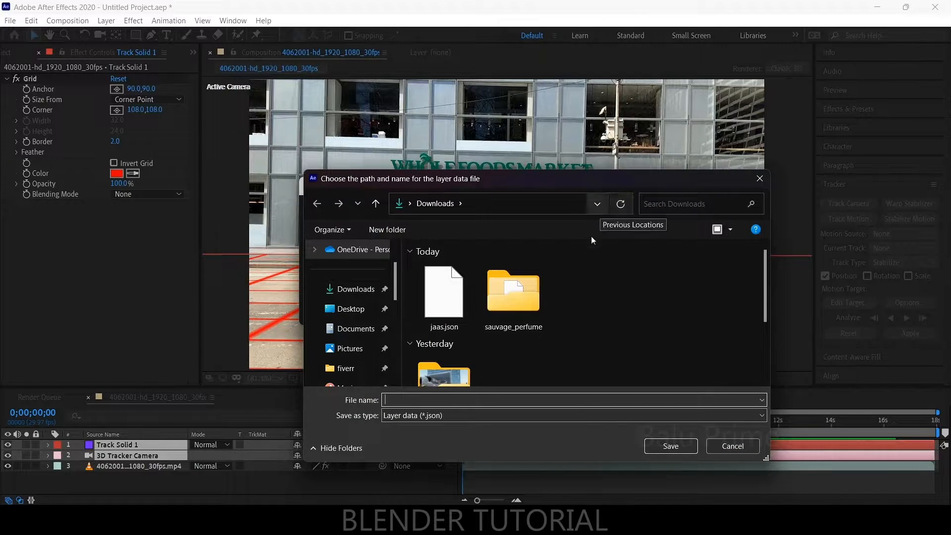
click(356, 289)
click(426, 400)
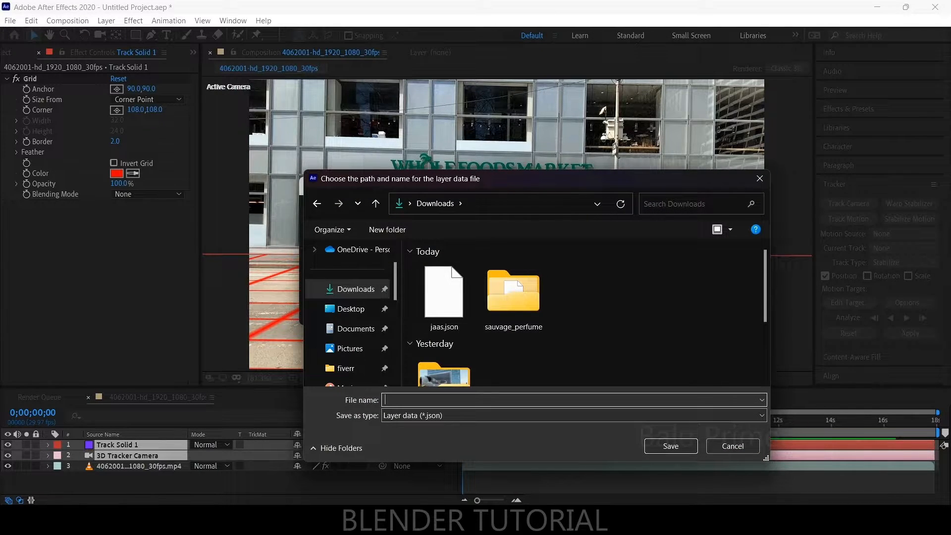
text(12345 data)
key(Return)
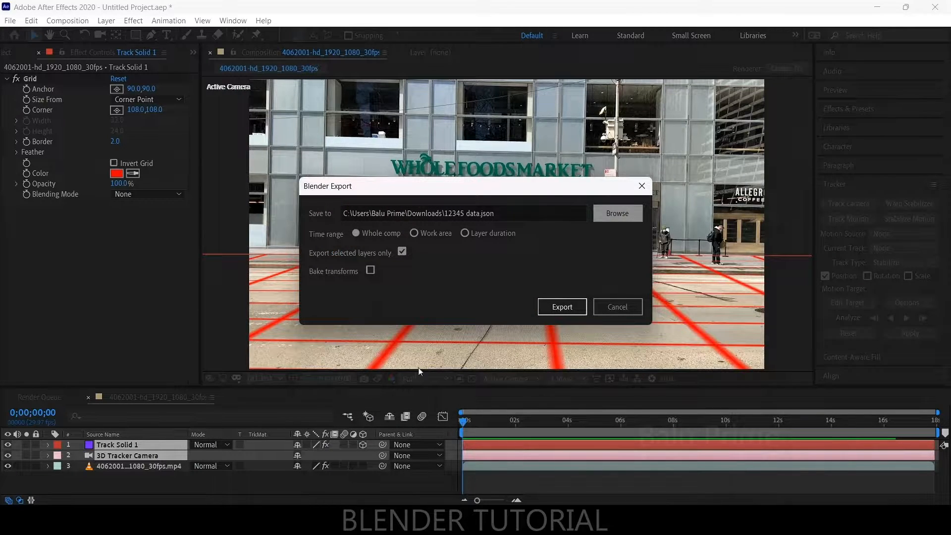
click(563, 307)
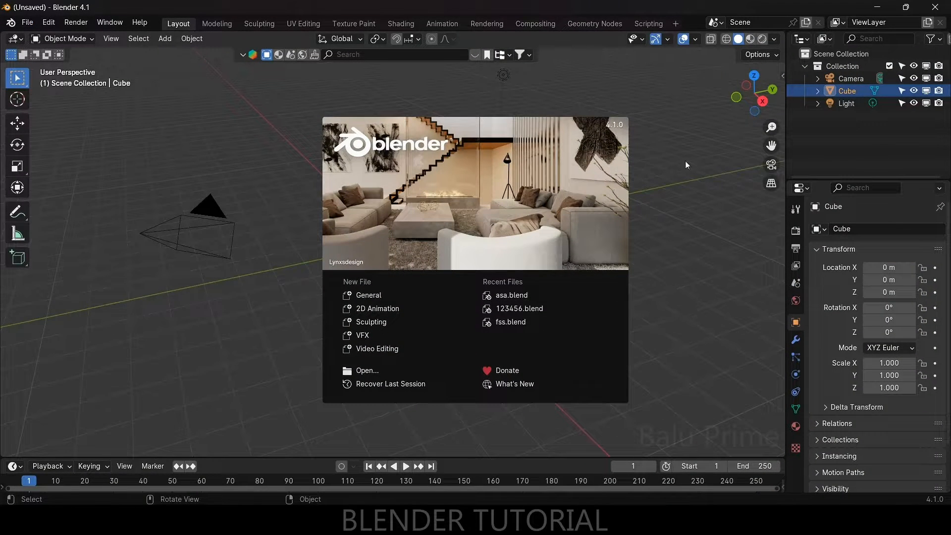
Step: Switch to Blender, dismiss the splash screen and delete all default objects from the scene
click(739, 280)
key(a)
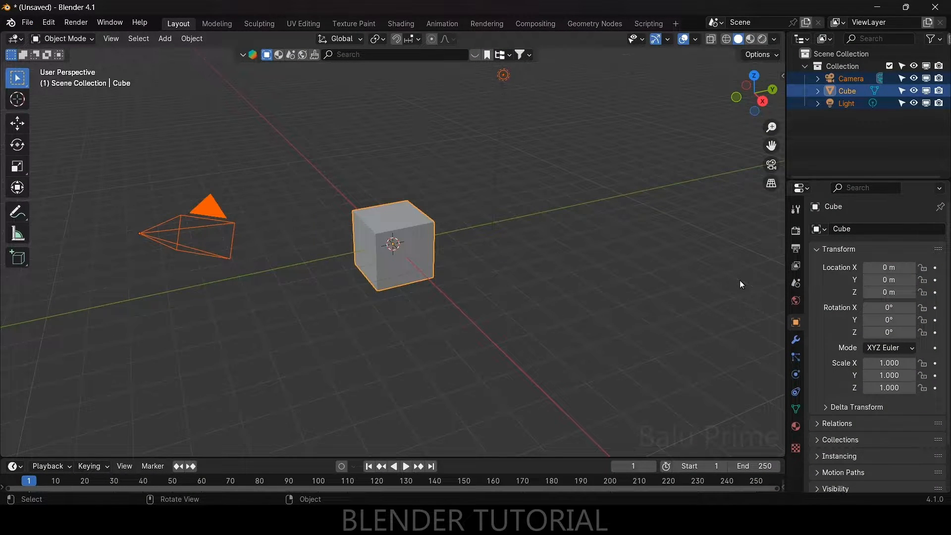
key(Delete)
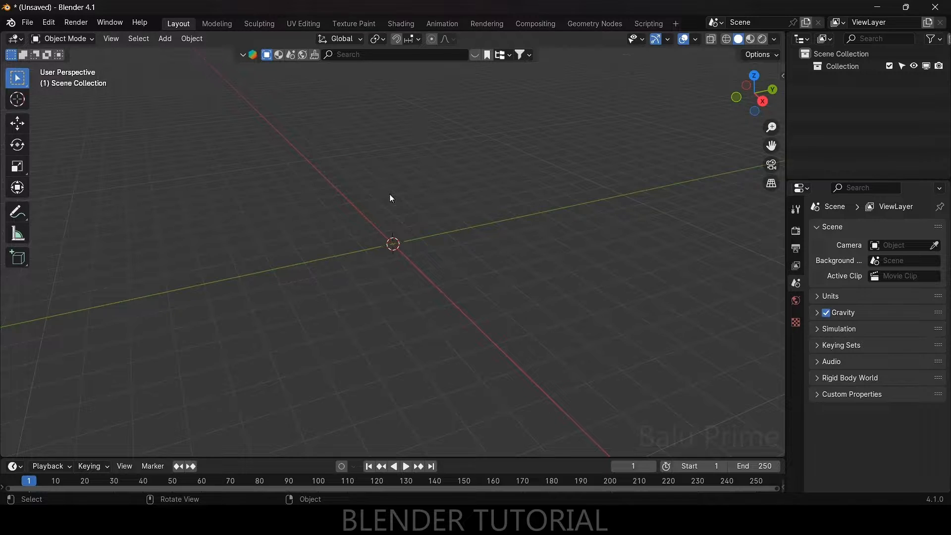
Step: Install the add-on file "import-comp-to-blender (1).py" from the Downloads folder through the preferences
click(49, 23)
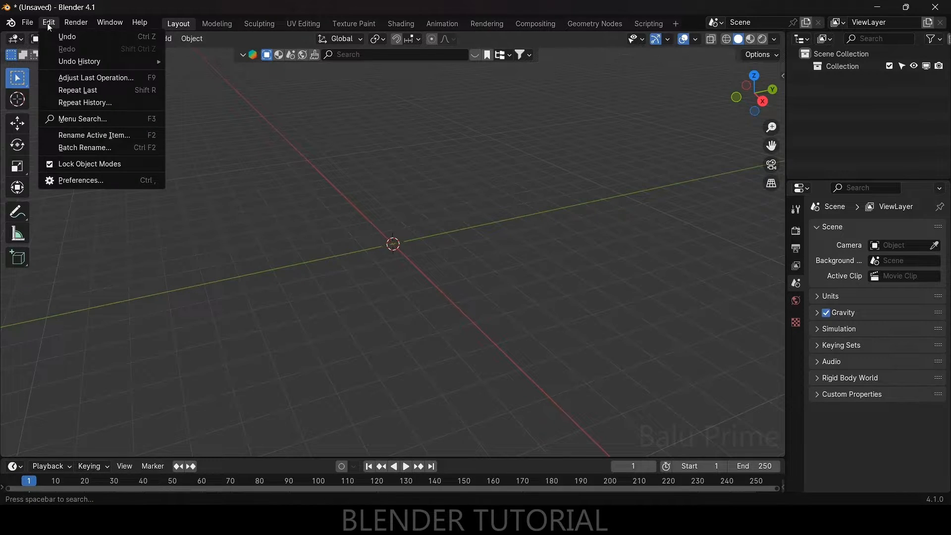
click(80, 180)
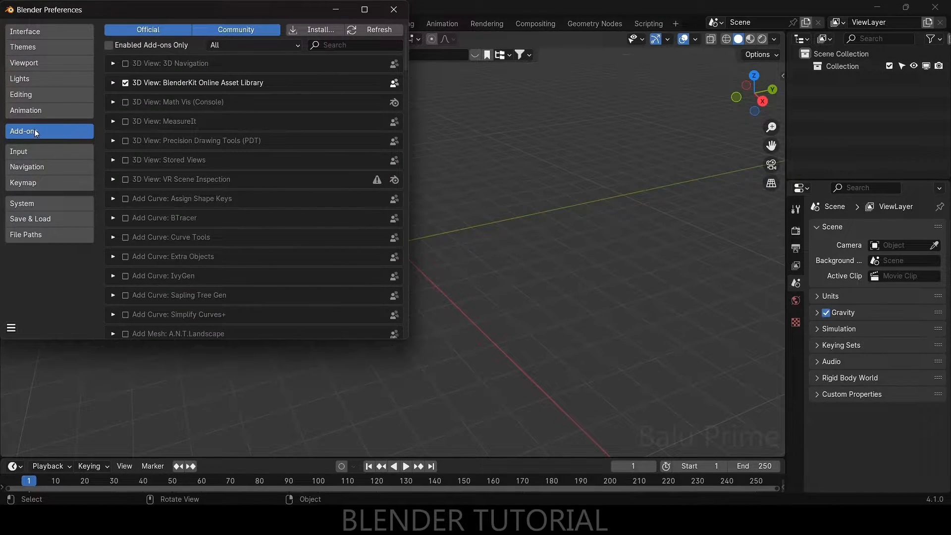
click(308, 31)
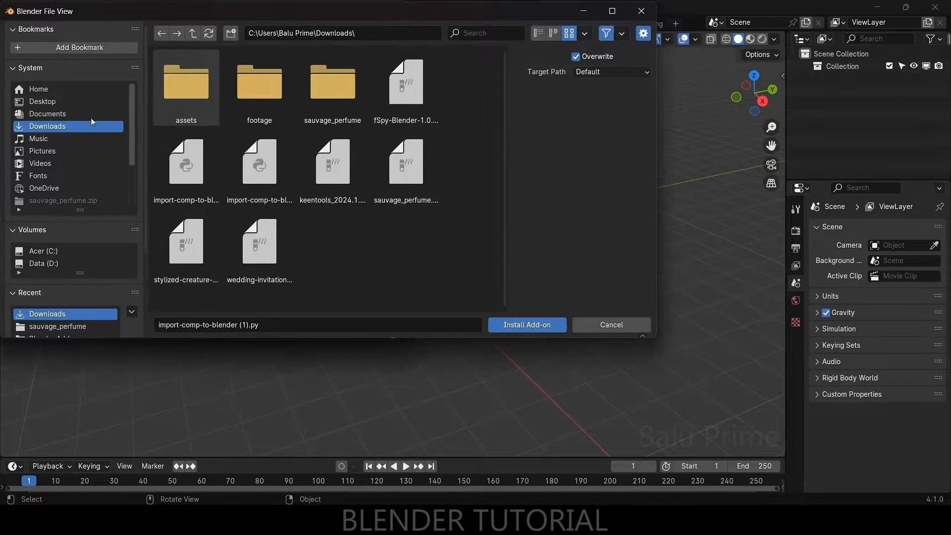
click(262, 173)
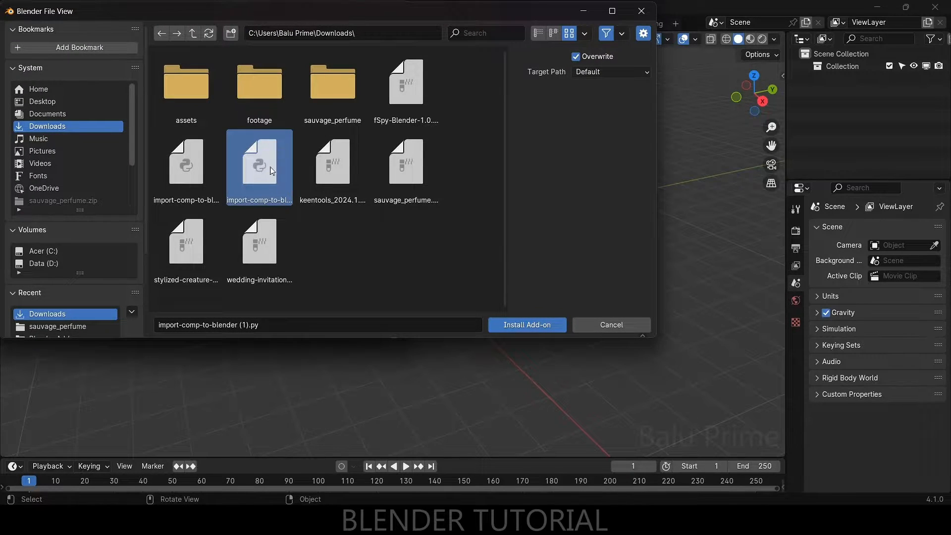
click(513, 325)
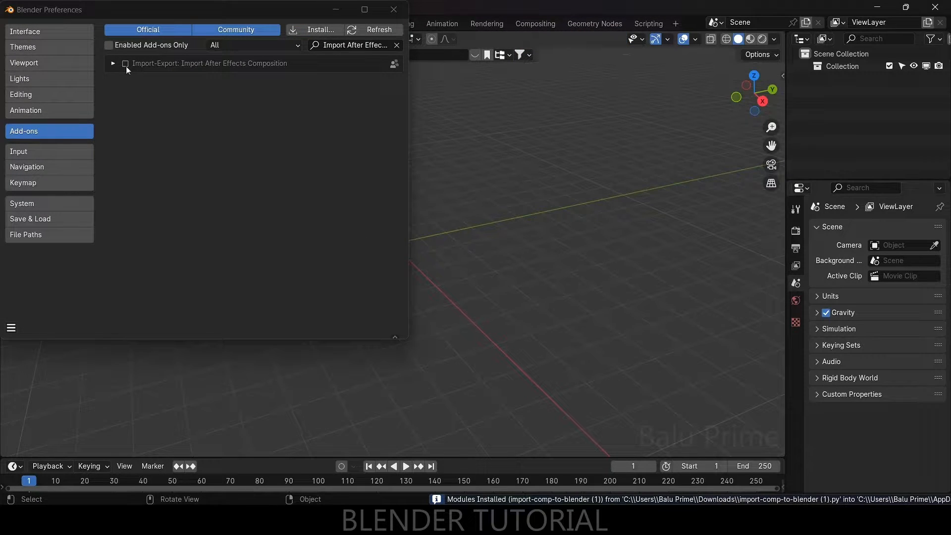
Step: Enable the Import After Effects Composition add-on, save the preferences and close them
click(125, 64)
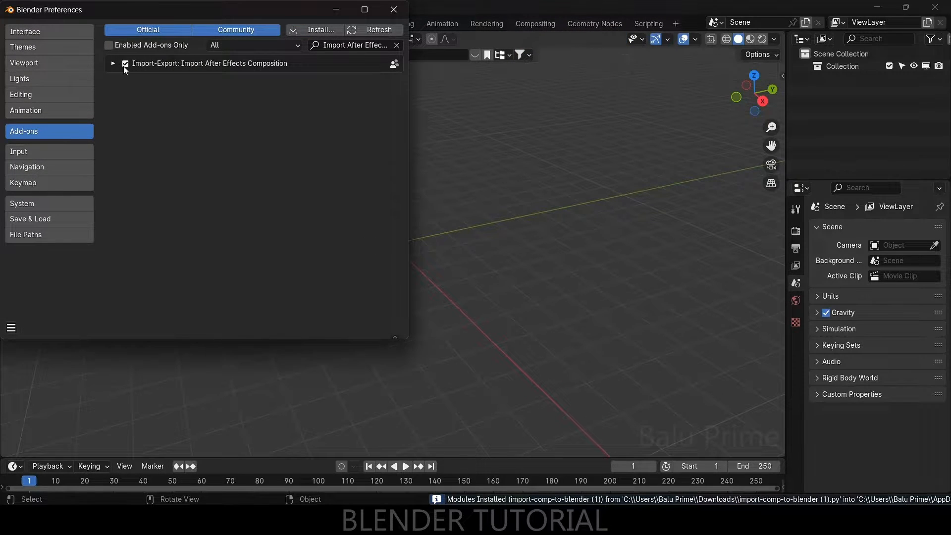
click(11, 328)
click(36, 292)
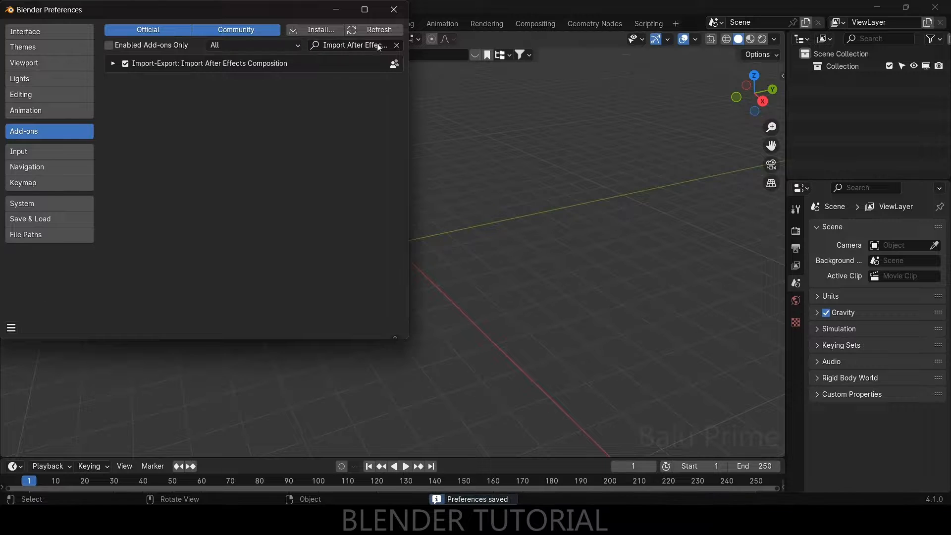
click(394, 9)
Step: Import "12345 data.json" from Downloads as After Effects composition data with a scale factor of 0.01
click(28, 22)
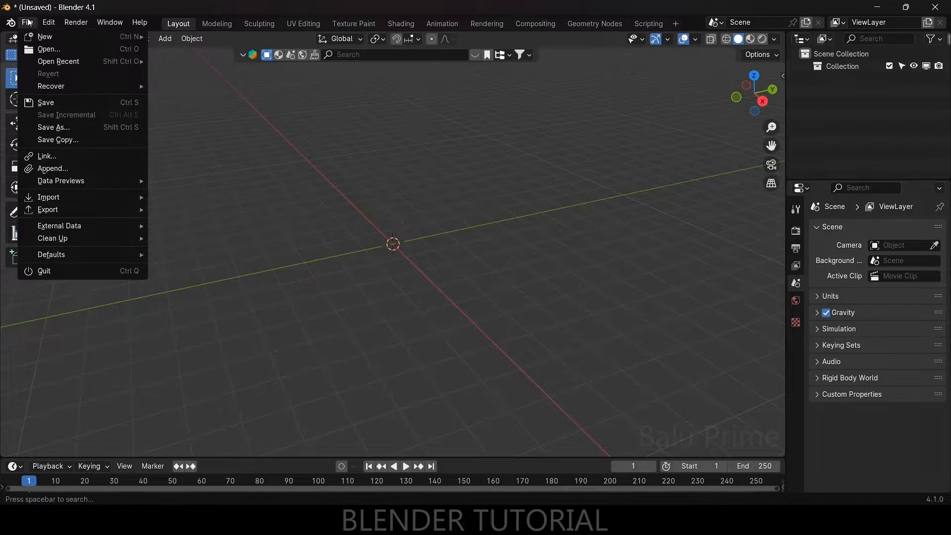
mouse_move(72, 197)
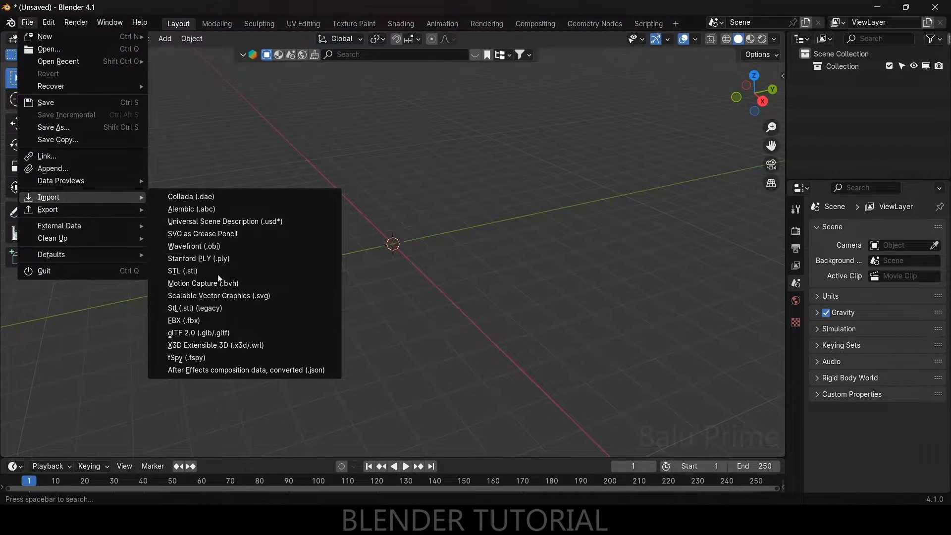
click(222, 371)
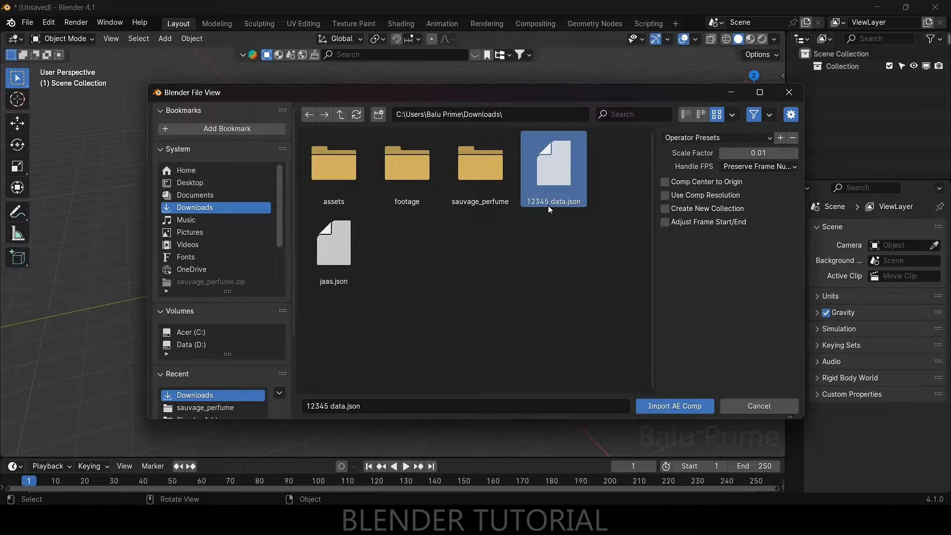
click(659, 406)
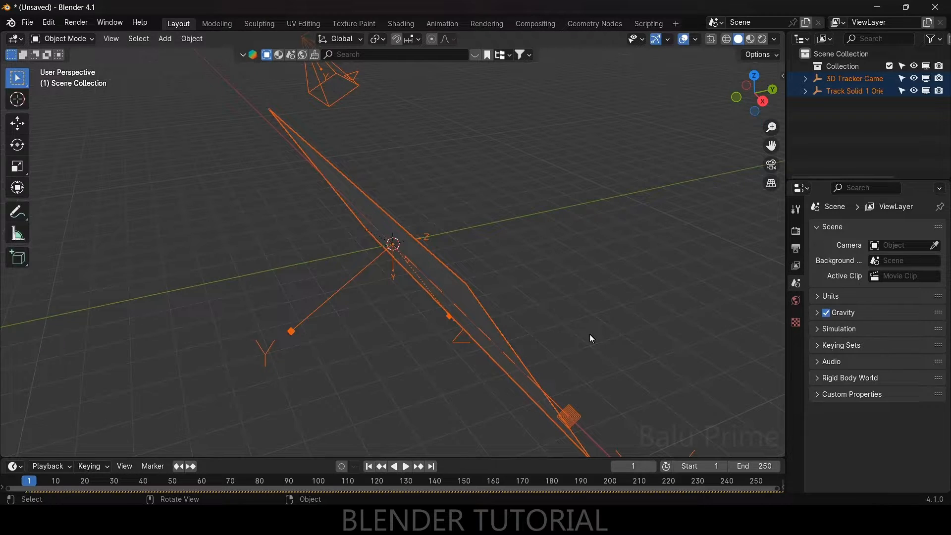
Step: Play the animation through the tracked camera, return to the first frame and enlarge the timeline area
key(KP_0)
key(space)
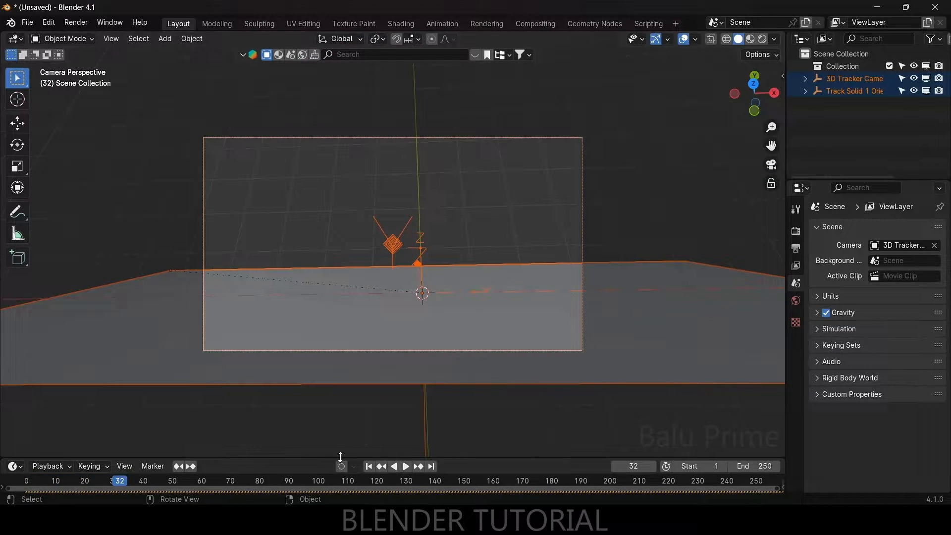
click(369, 467)
drag(462, 458, 462, 425)
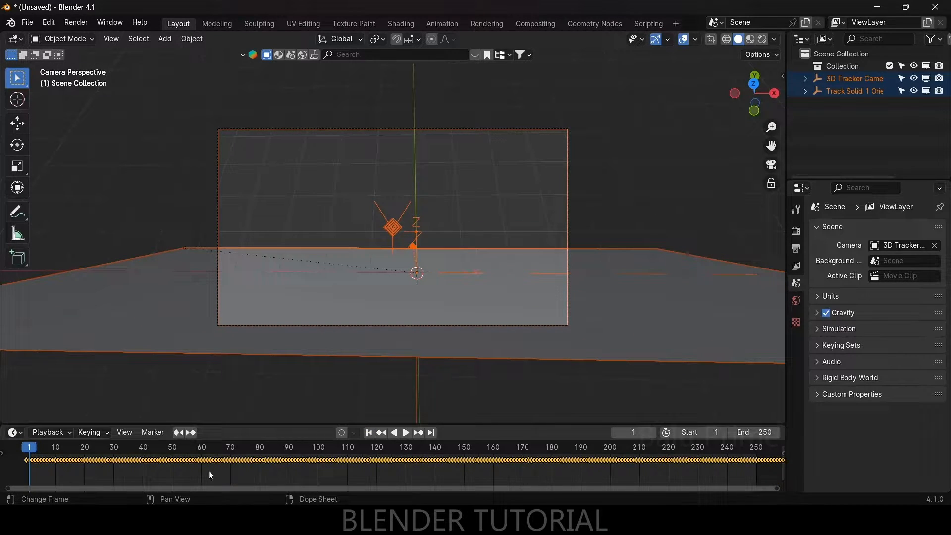
Step: Enable background images on the 3D Tracker Camera and add one with Movie Clip as its source
click(633, 177)
click(563, 192)
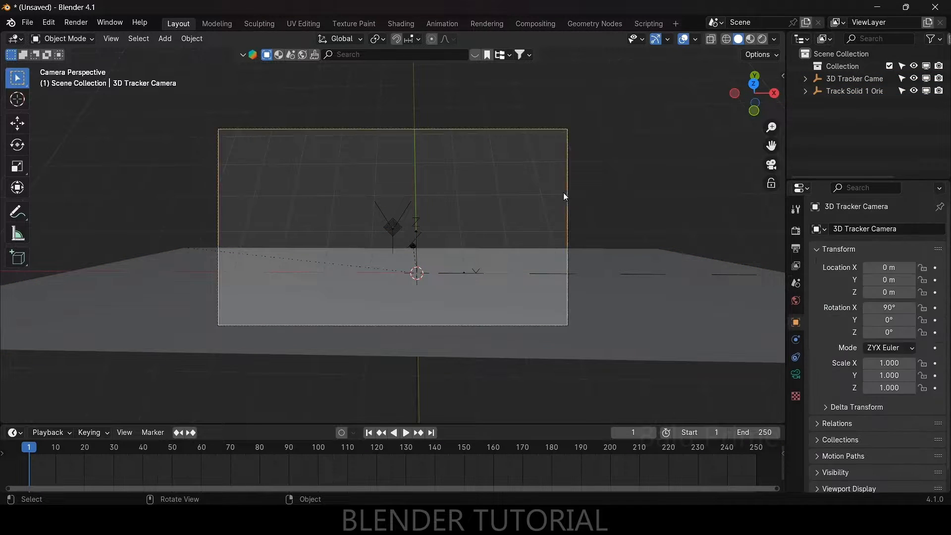
click(795, 375)
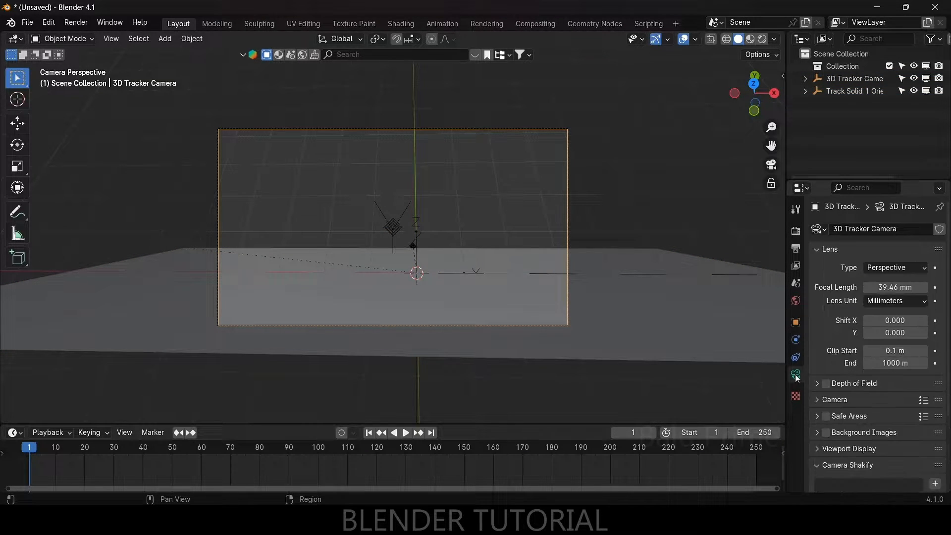
scroll(833, 335, down, 5)
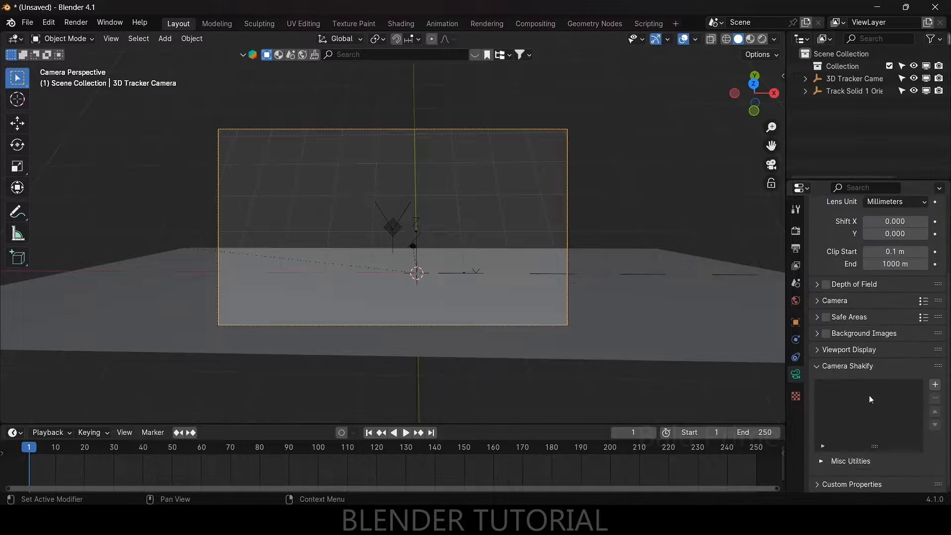
click(826, 336)
click(818, 337)
click(867, 352)
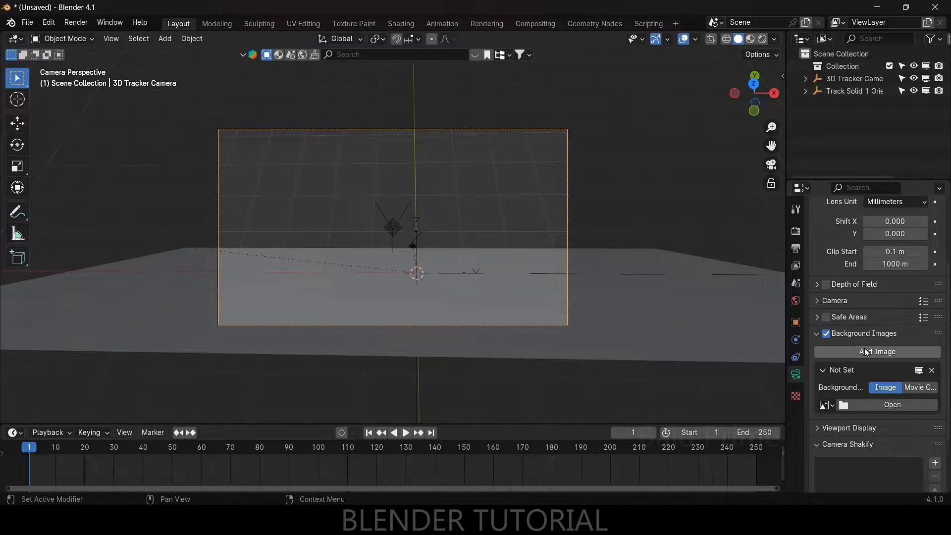
click(922, 389)
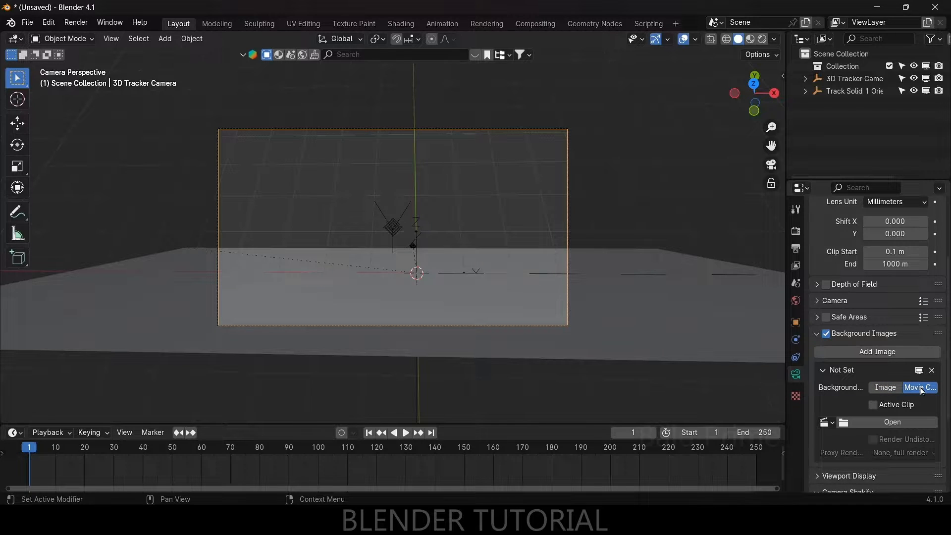
Step: Load "4062001-hd_1920_1080_30fps.mp4" from Downloads as the camera's background clip and set its opacity to 1.000
click(879, 422)
click(202, 209)
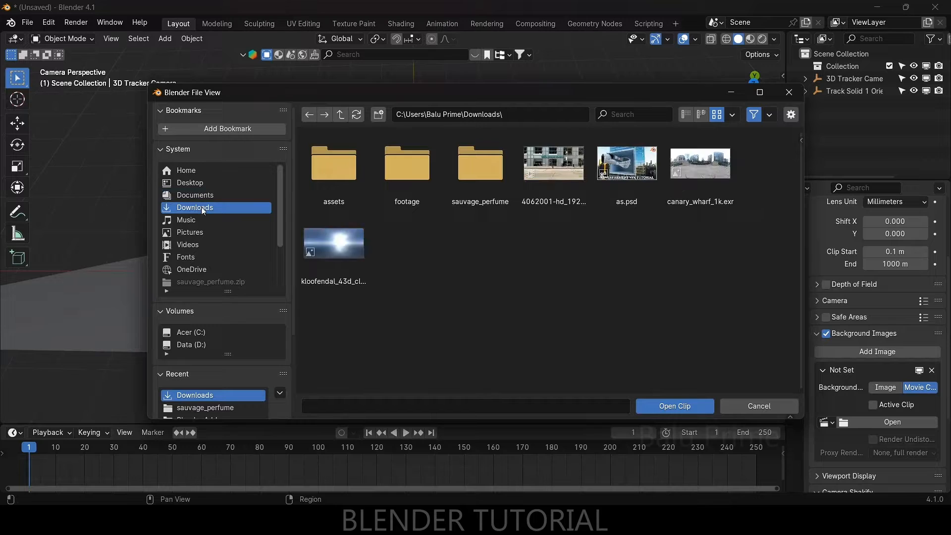
click(554, 169)
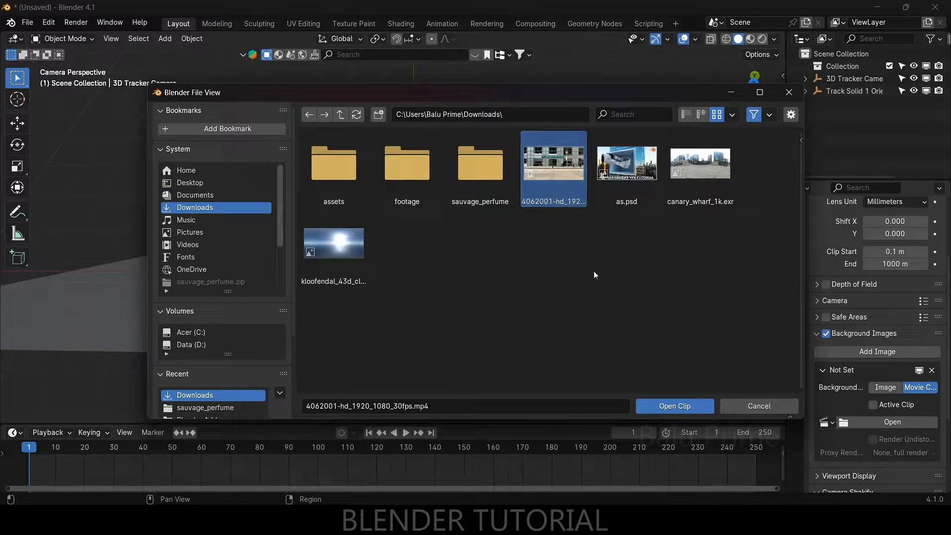
click(689, 406)
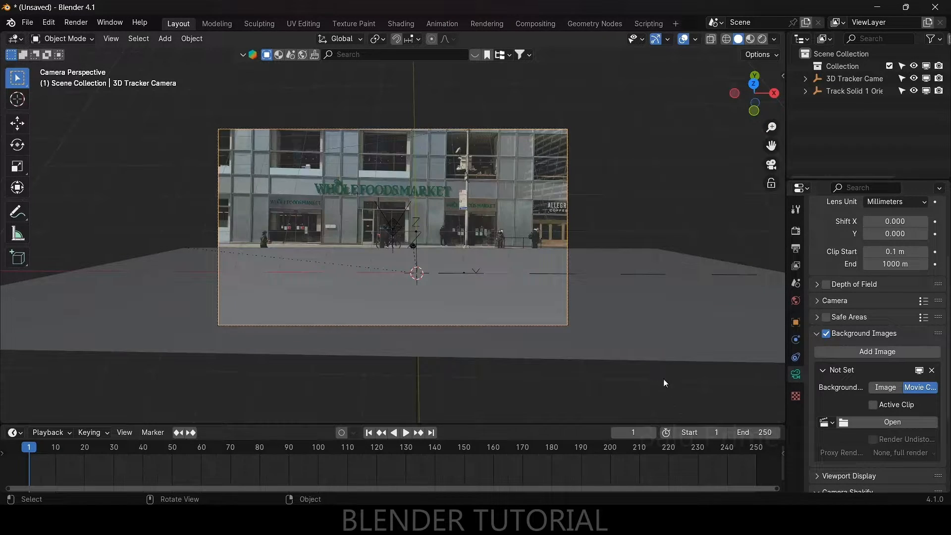
scroll(825, 429, down, 4)
drag(892, 406, 936, 406)
Step: Play the animation to check the footage against the tracked solid and return to the first frame
key(space)
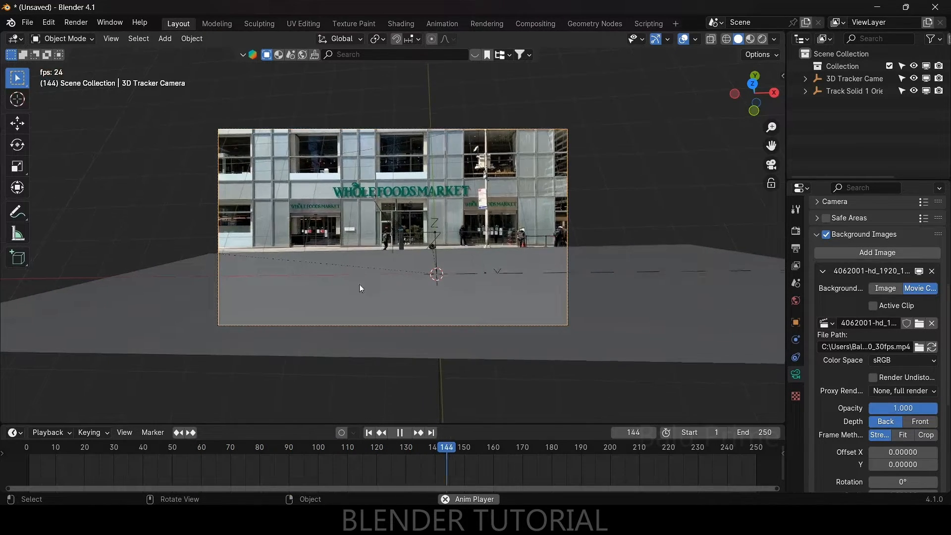
key(space)
click(371, 432)
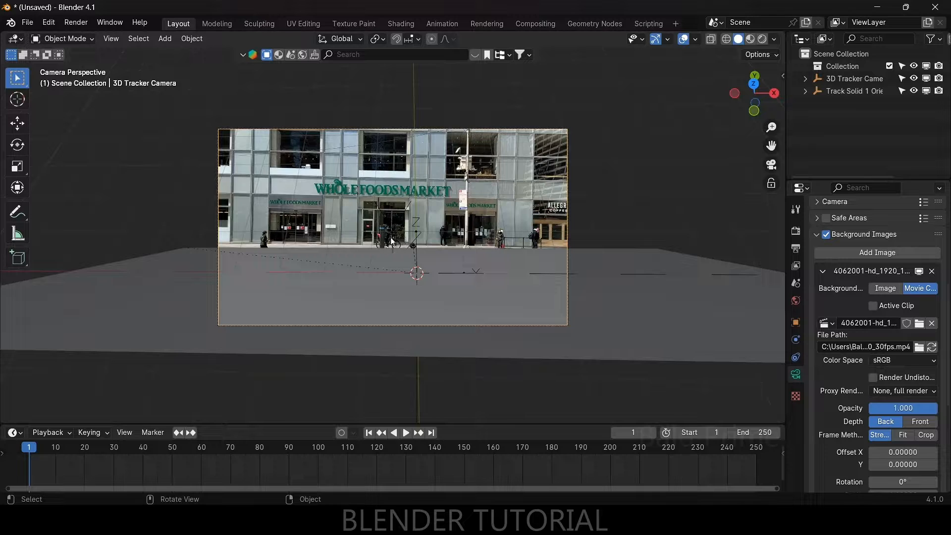
Step: Shift all keyframes of the 3D Tracker Camera Orientation empty forward by one frame so they start at frame 1
click(391, 241)
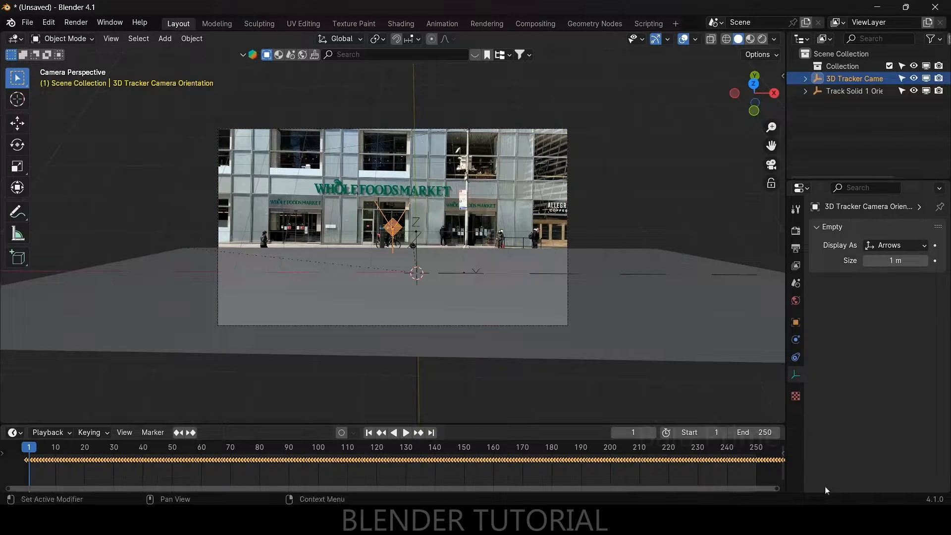
drag(780, 491, 183, 478)
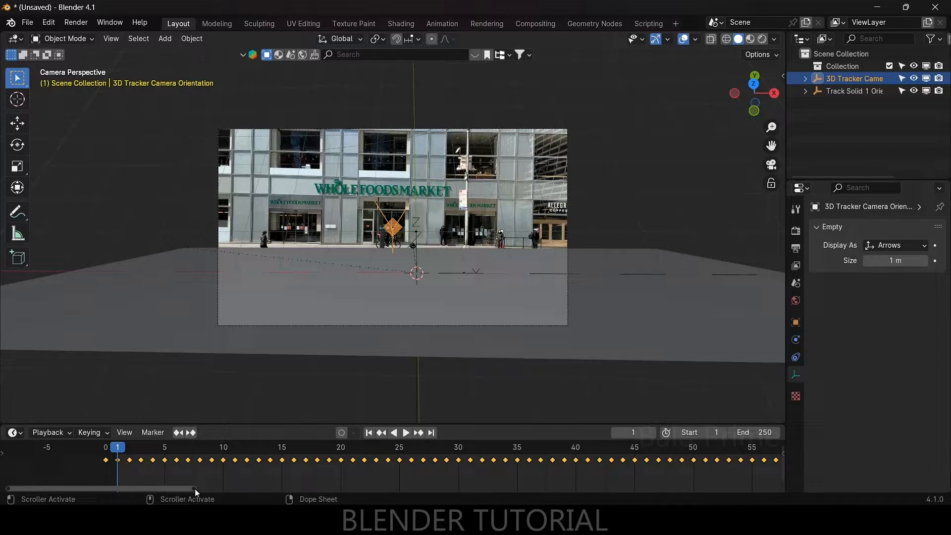
drag(197, 492, 781, 491)
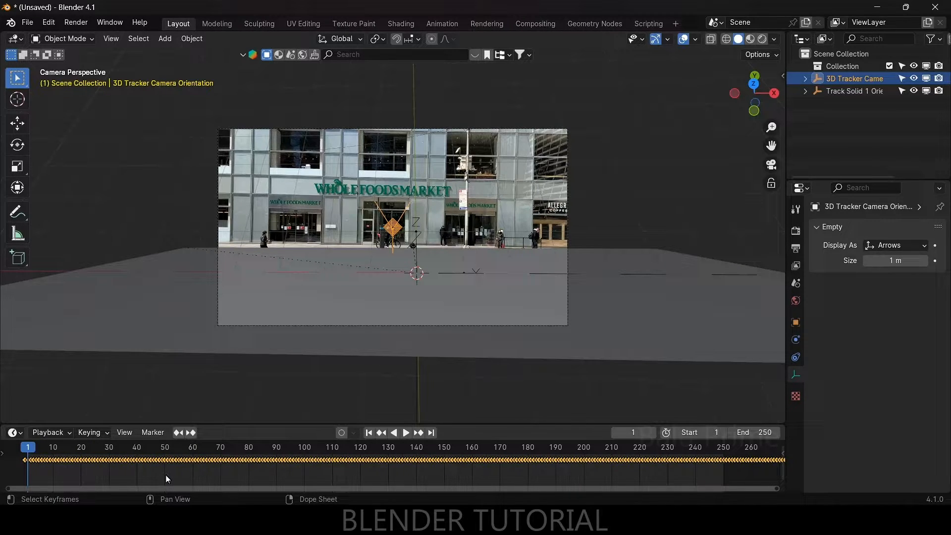
drag(777, 491, 180, 490)
key(g)
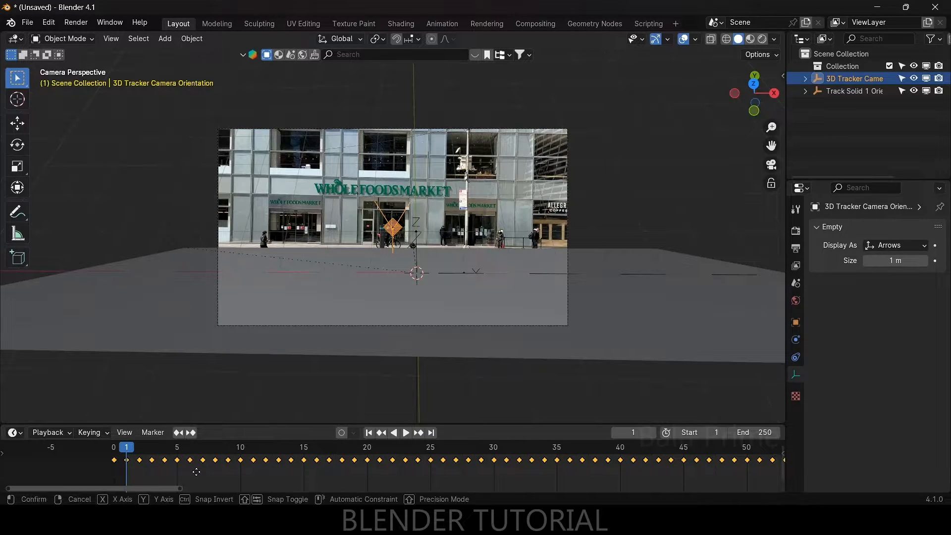
click(209, 478)
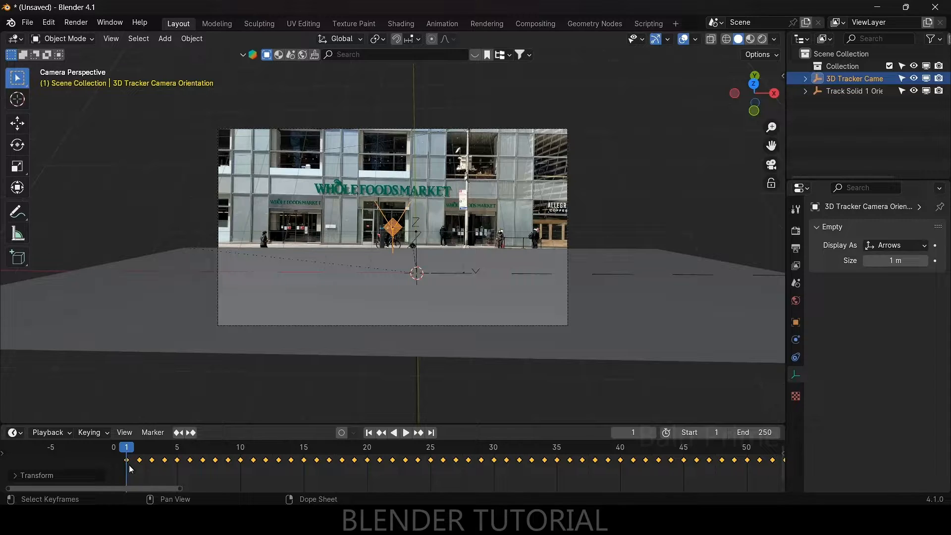
Step: Set the scene's end frame to 538, fit the whole range in the timeline and play the animation
key(Home)
key(space)
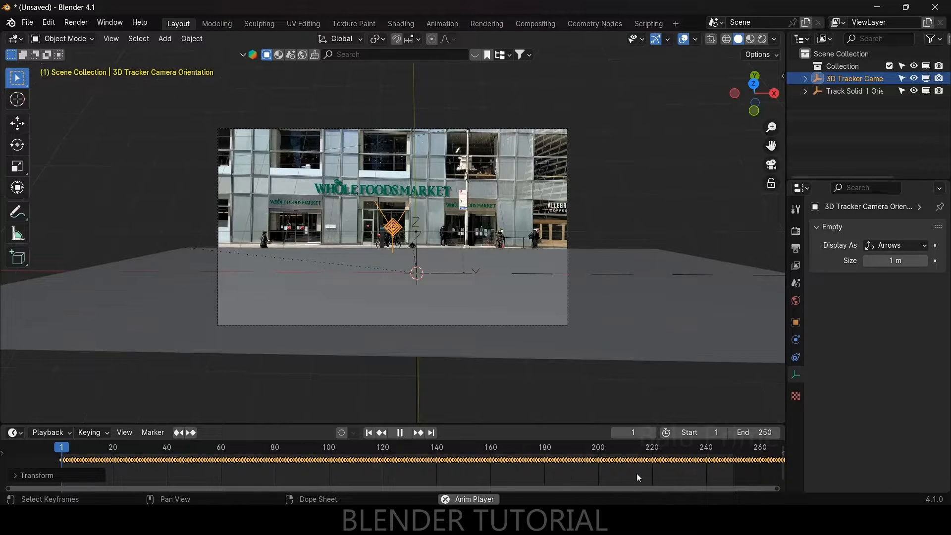
key(space)
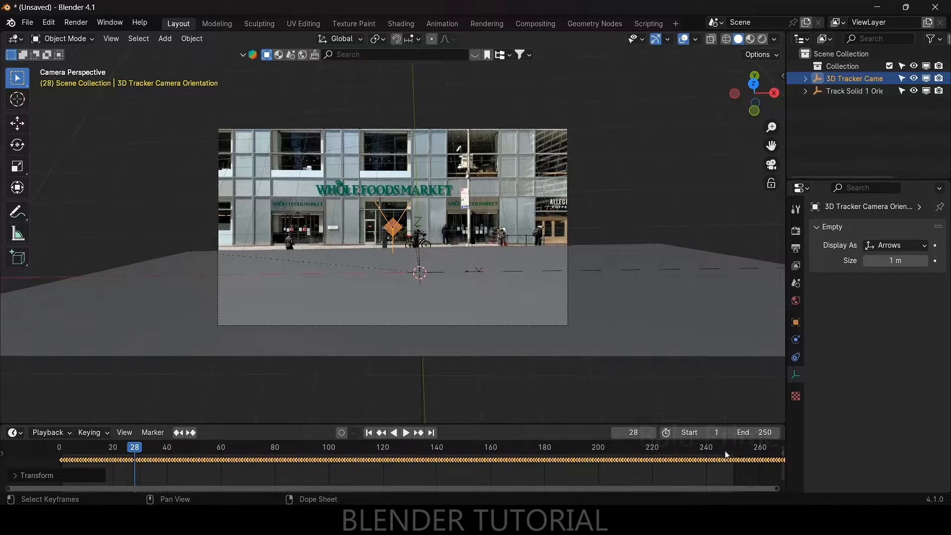
click(751, 433)
text(538)
key(Return)
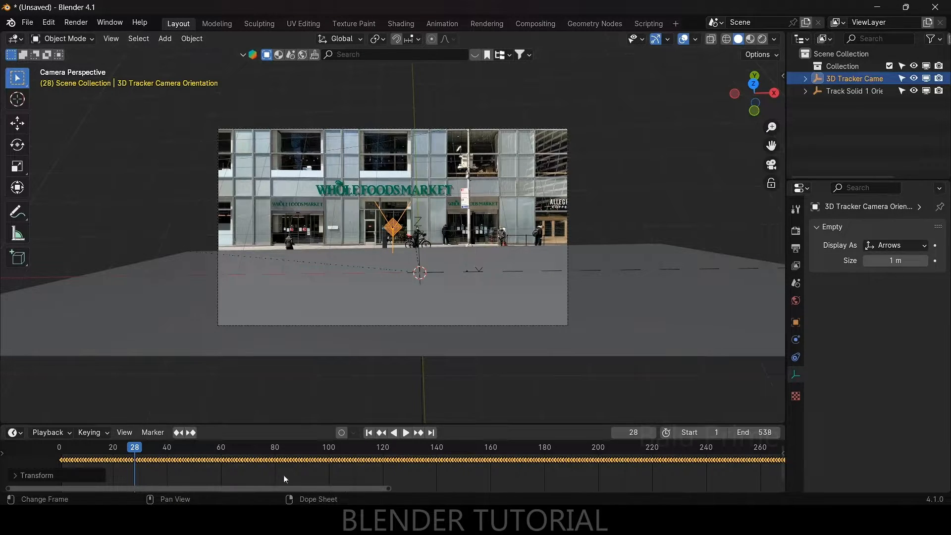
drag(388, 492, 789, 481)
key(space)
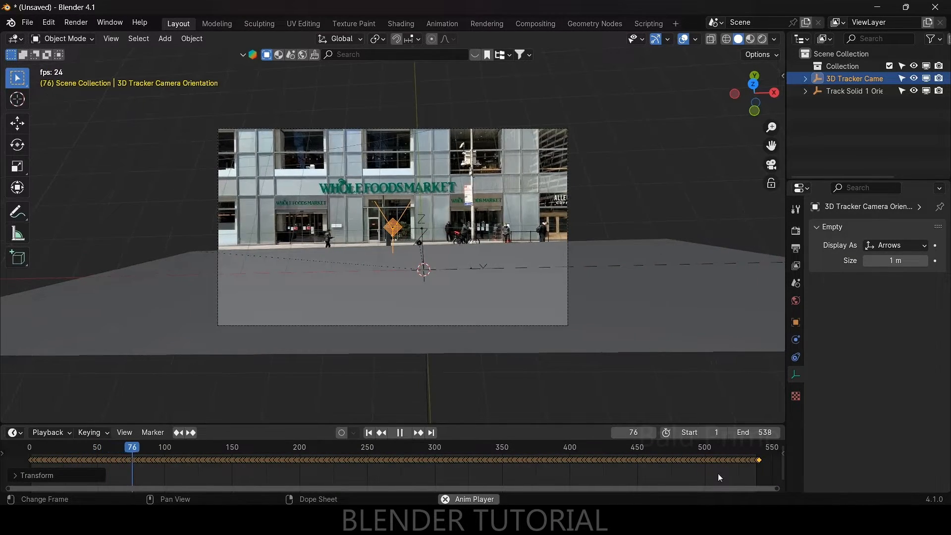
key(Escape)
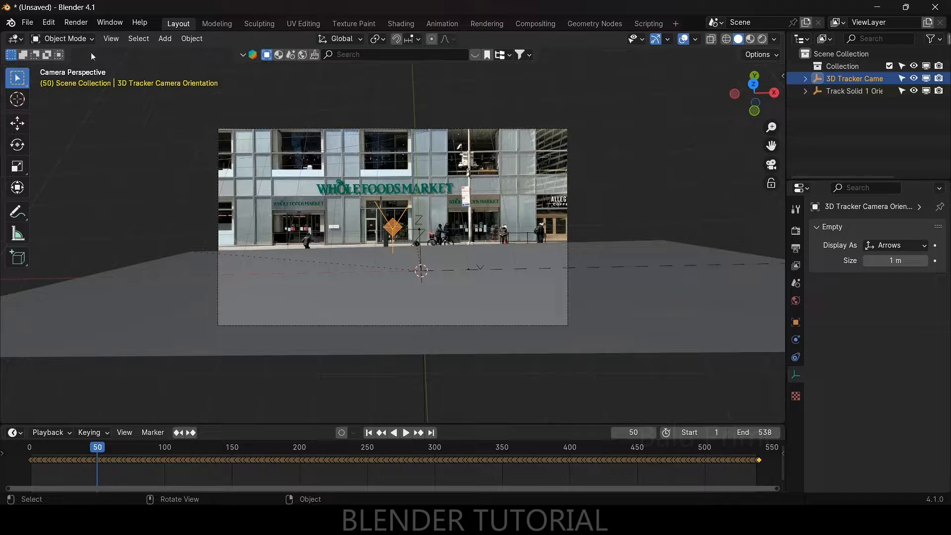
Step: Import "scene.gltf" from the sauvage_perfume folder in Downloads as a glTF 2.0 model
click(27, 22)
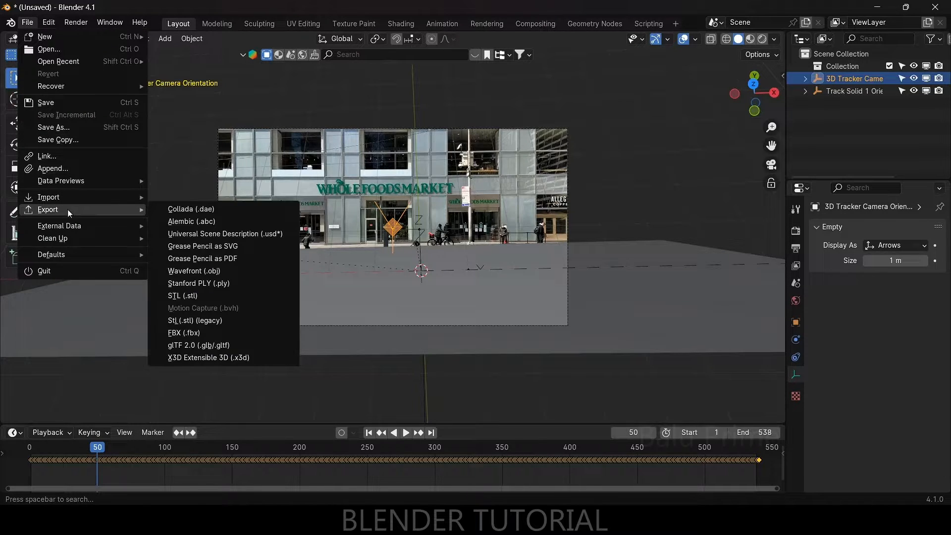
mouse_move(68, 201)
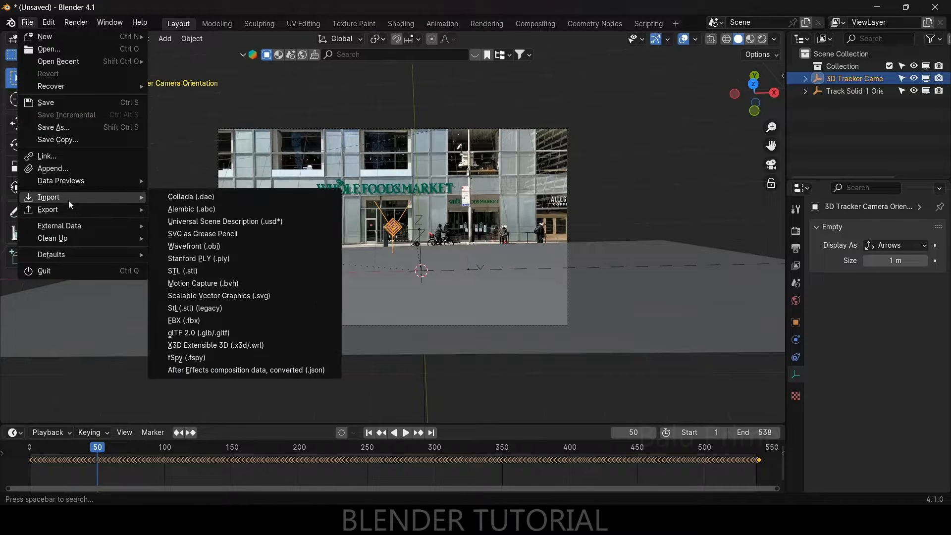
click(191, 333)
click(193, 209)
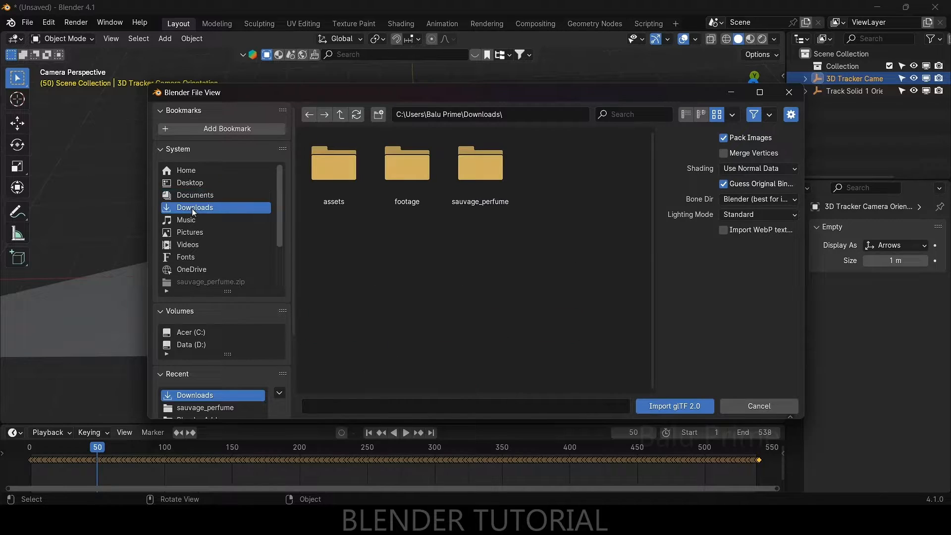
double_click(480, 189)
click(412, 187)
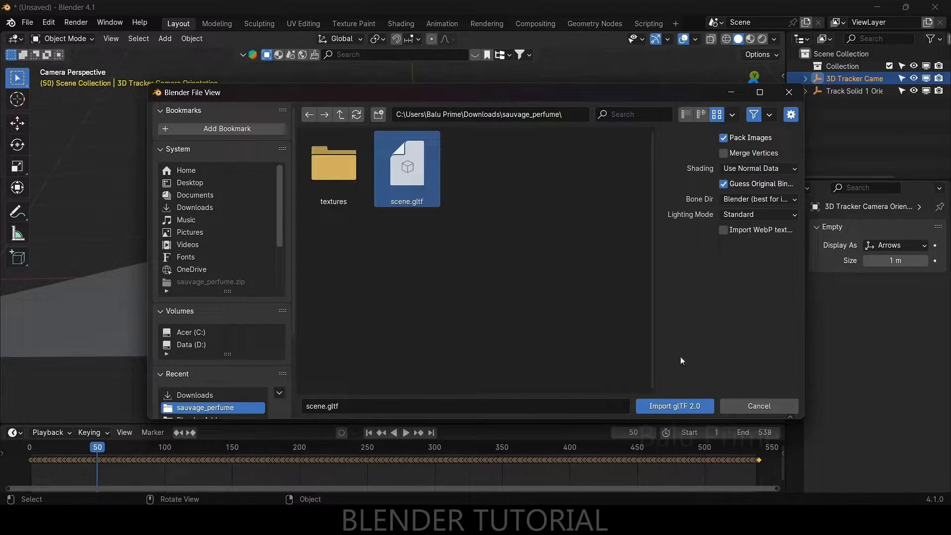
click(660, 407)
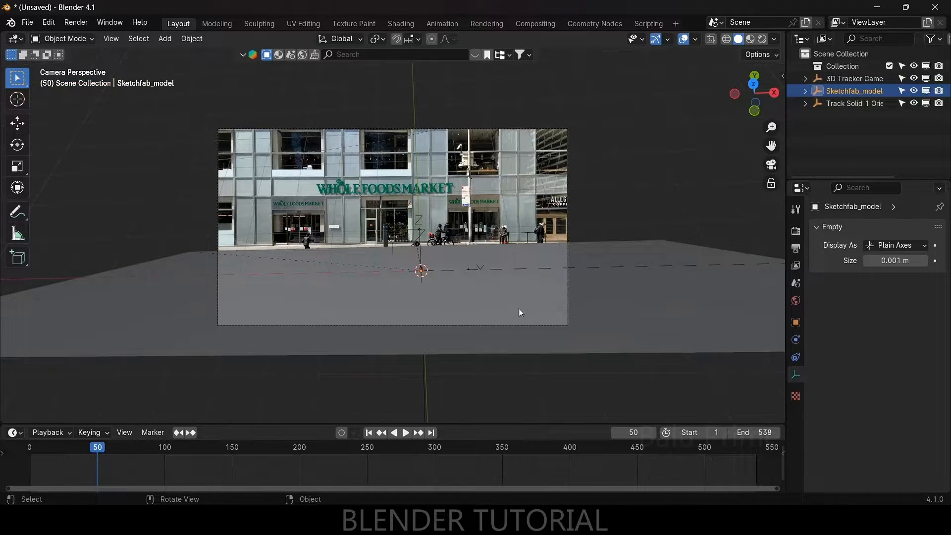
Step: Scale up the imported perfume model to check its orientation, and undo the scaling and the import
key(s)
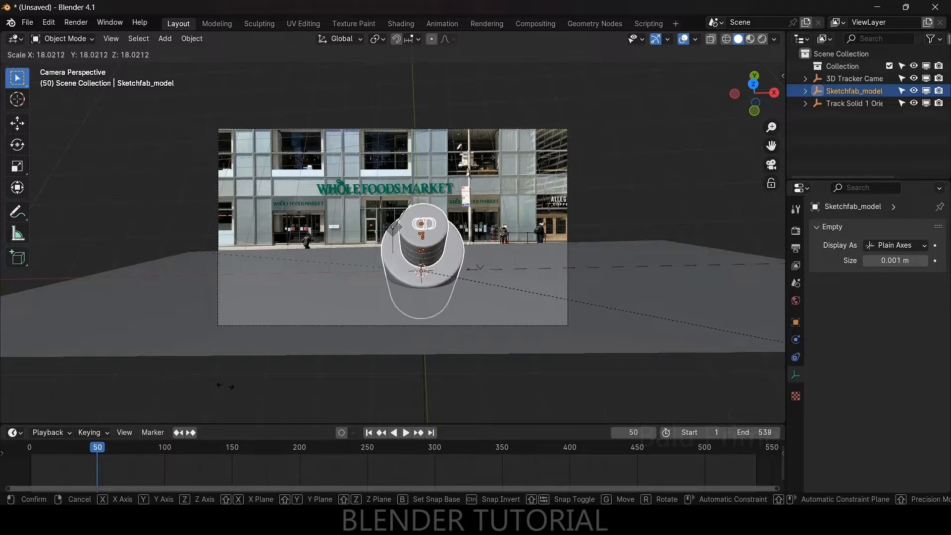
click(422, 204)
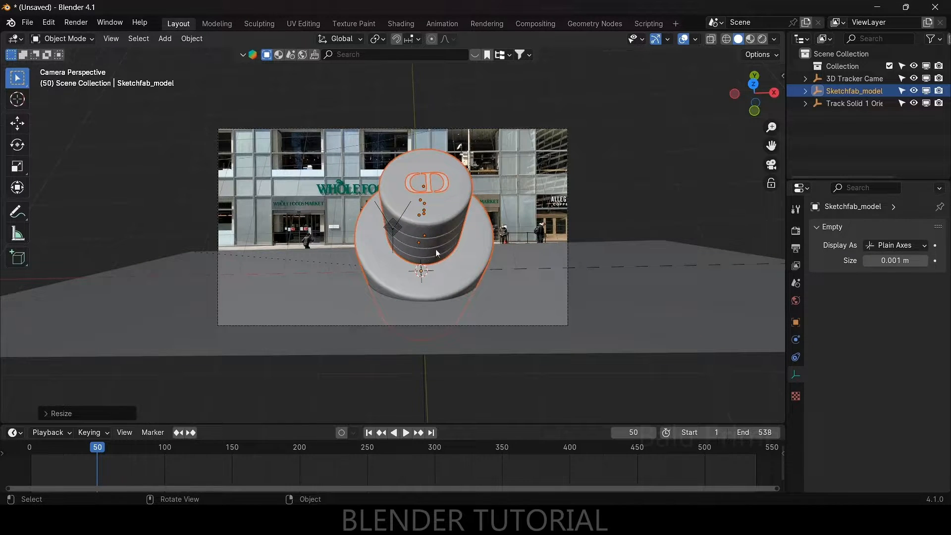
key(ctrl+z)
key(ctrl+z)
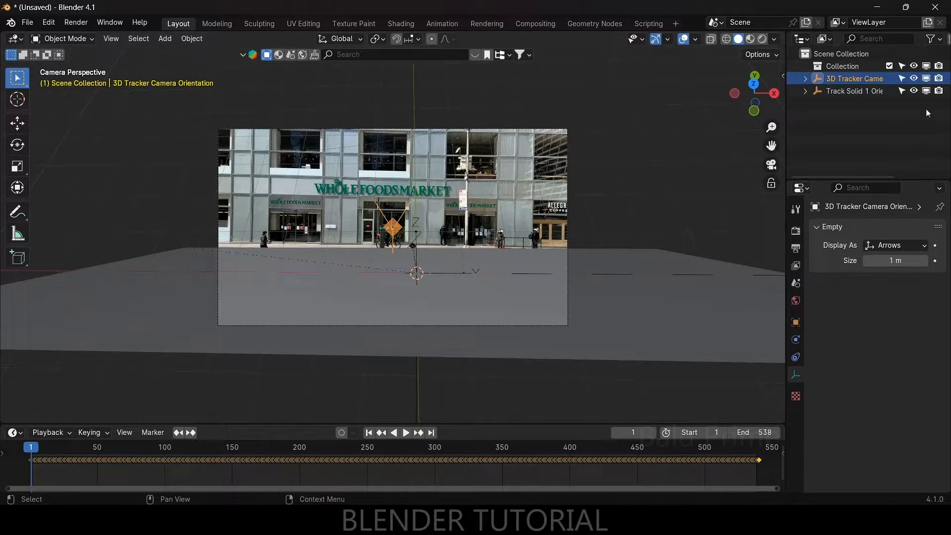
Step: Parent the 3D Tracker Camera Orientation empty to Track Solid 1 Orientation using Object (Keep Transform)
click(849, 92)
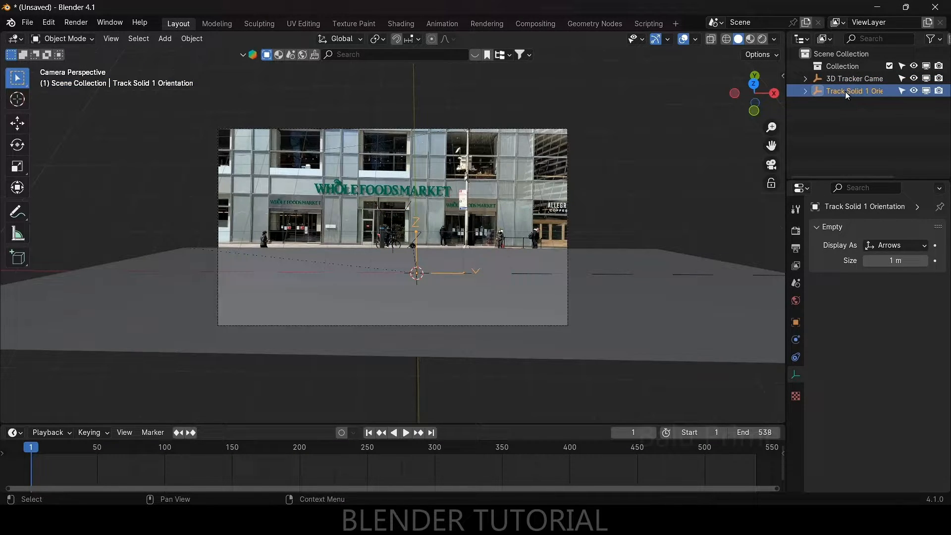
ctrl+click(856, 80)
key(ctrl+p)
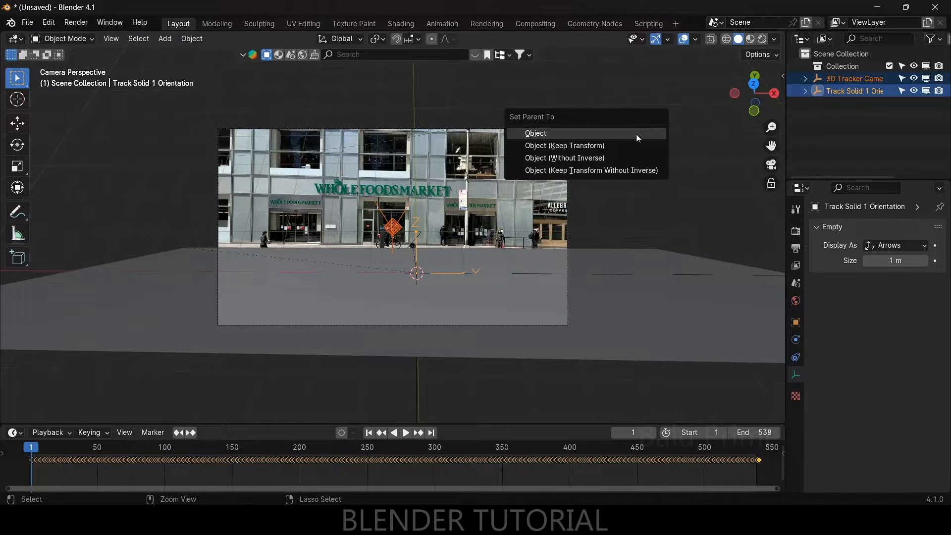
click(581, 148)
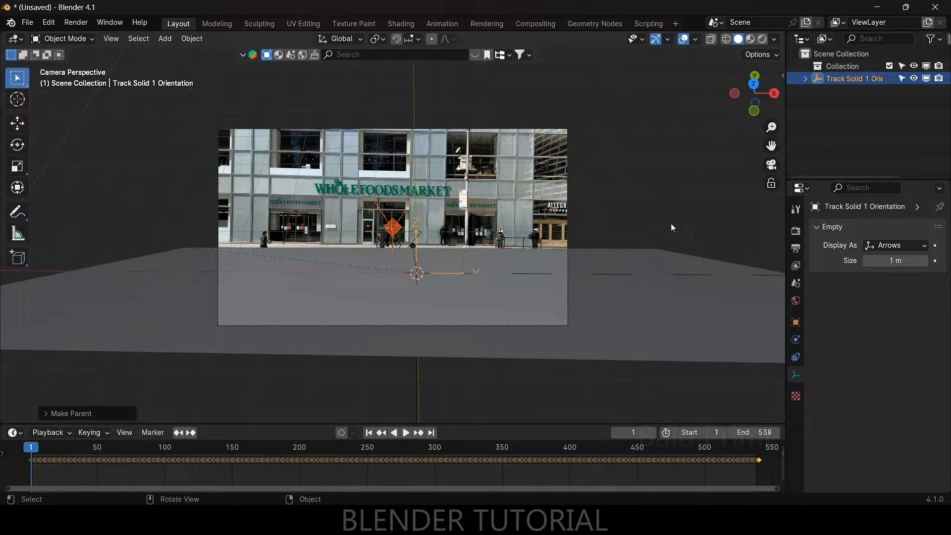
Step: Rotate the Track Solid 1 Orientation empty about the global X axis to level the tracked ground with the scene grid
click(849, 79)
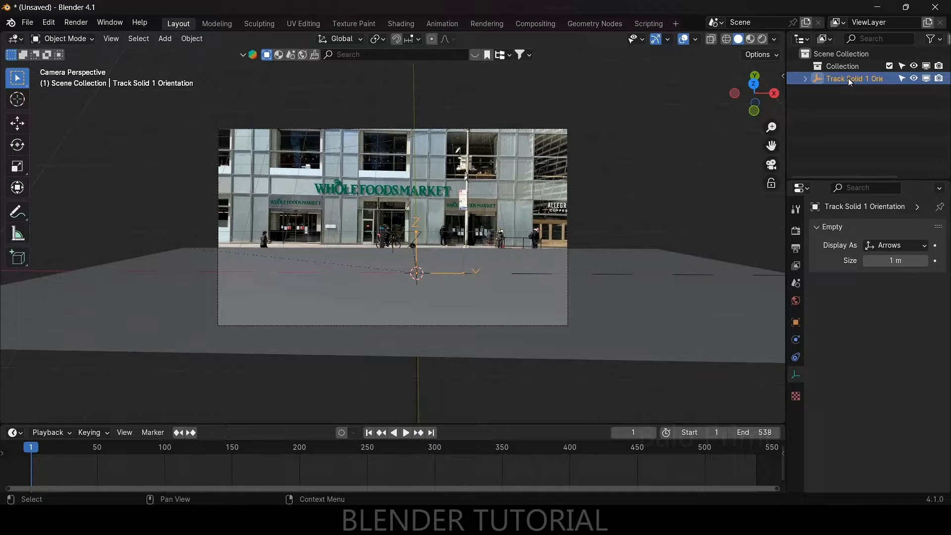
key(r)
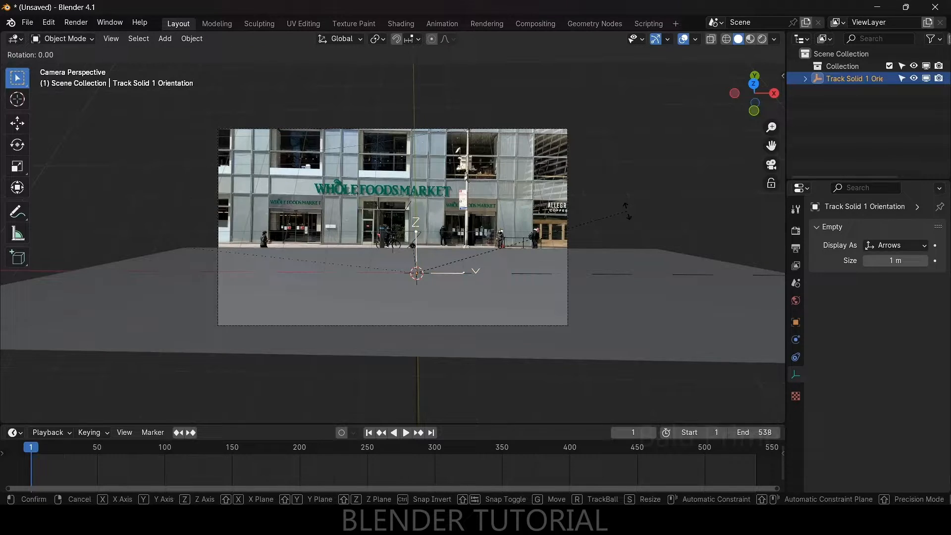
key(x)
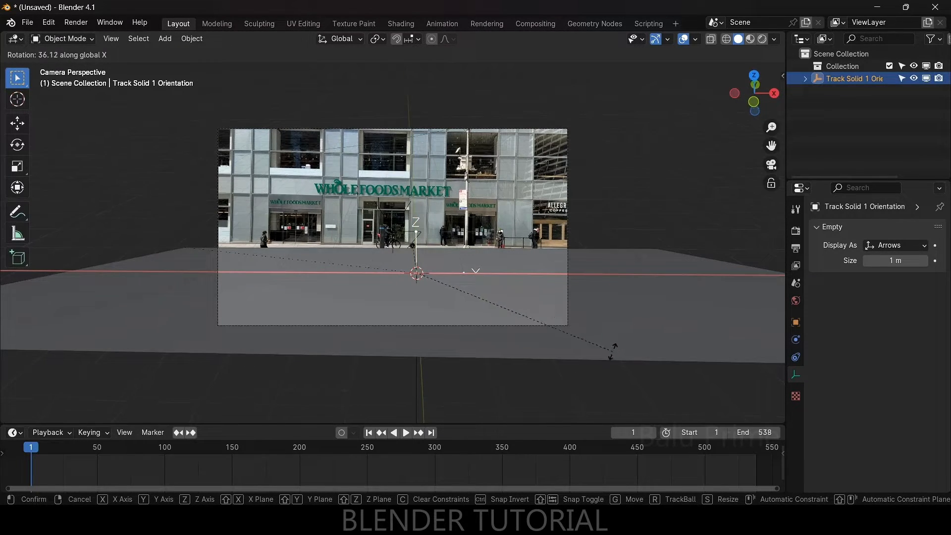
click(547, 405)
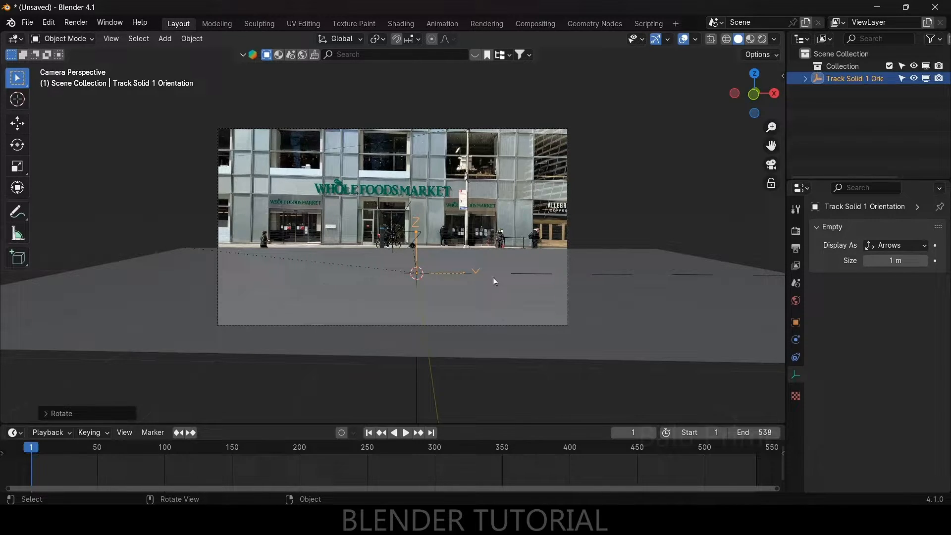
Step: Import "scene.gltf" from the sauvage_perfume folder as a glTF 2.0 model and scale the perfume bottle up
click(27, 23)
mouse_move(58, 196)
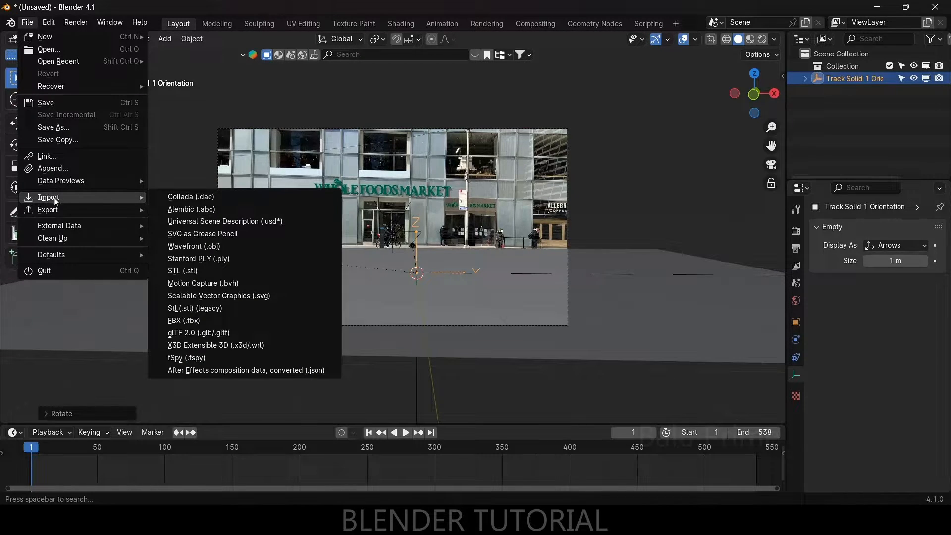
click(197, 334)
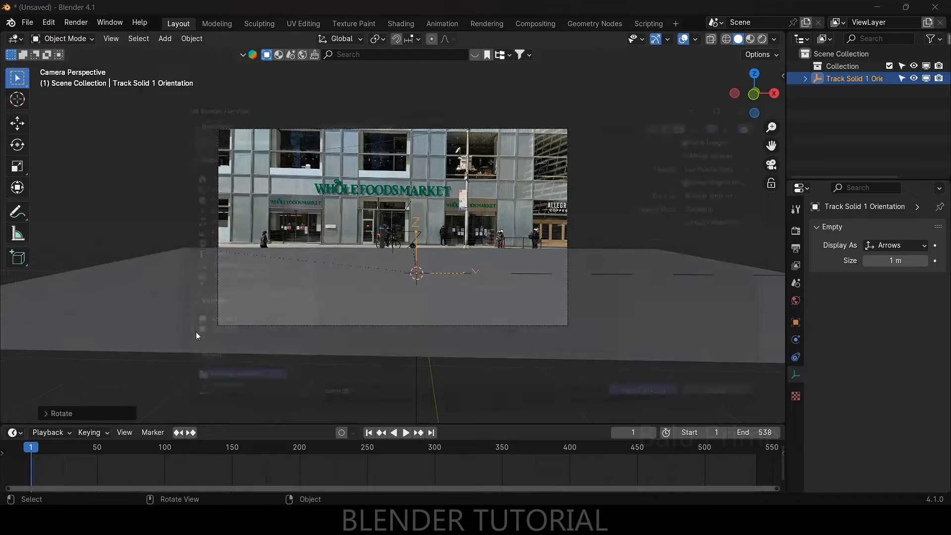
click(429, 194)
click(677, 406)
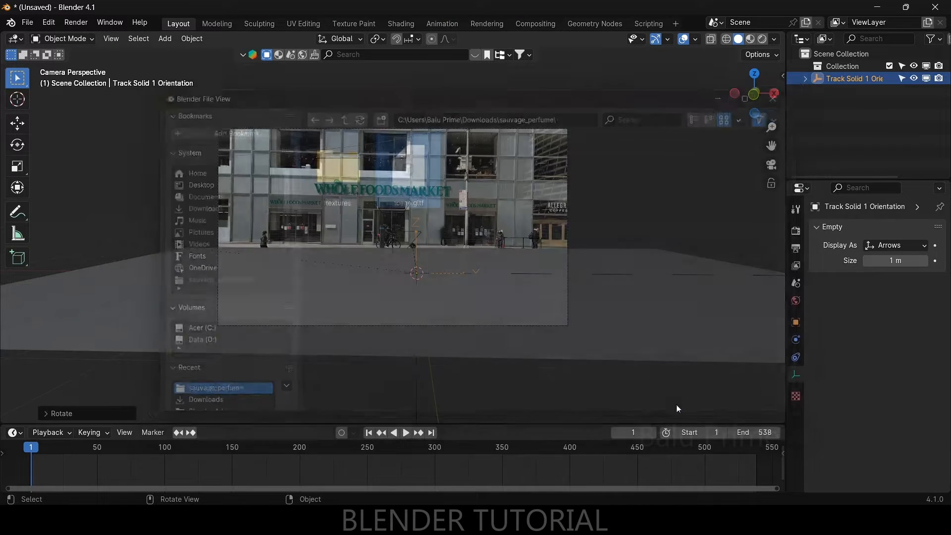
key(s)
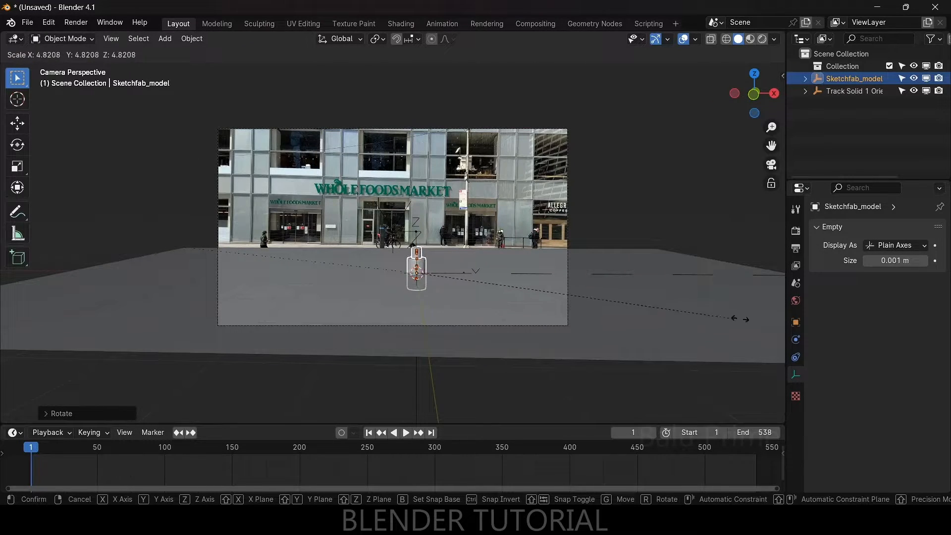
click(670, 330)
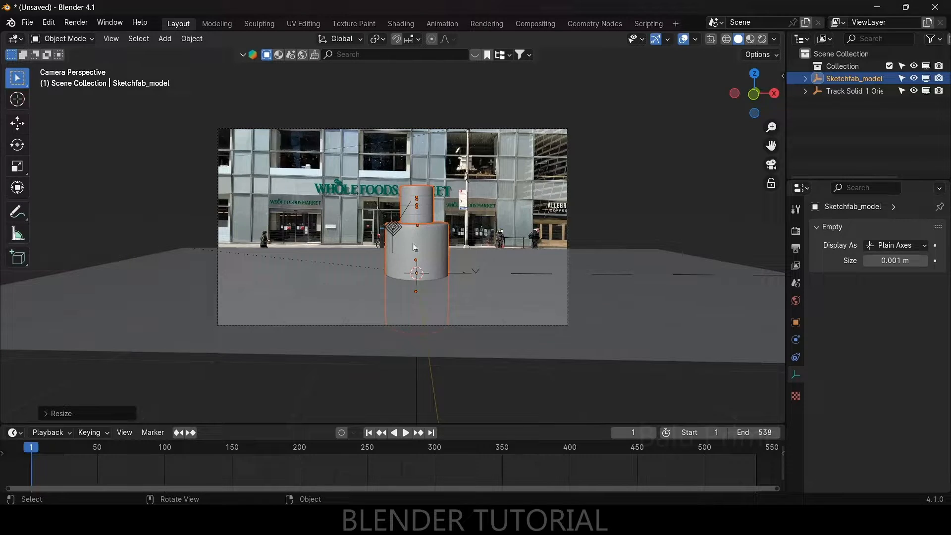
Step: Move the imported perfume model along the X axis, clear of the tracked ground plane
middle_drag(385, 250, 402, 269)
scroll(494, 286, down, 4)
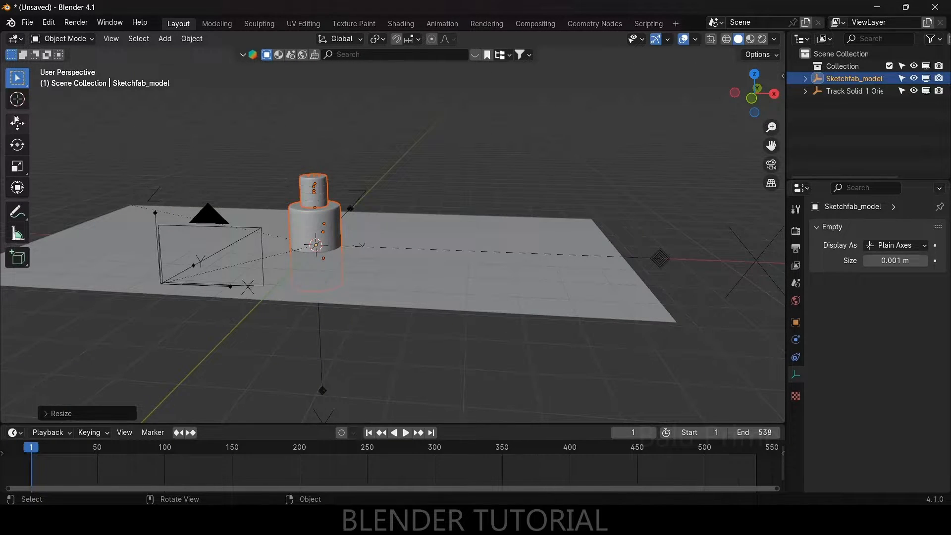
click(17, 122)
drag(347, 224, 1, 274)
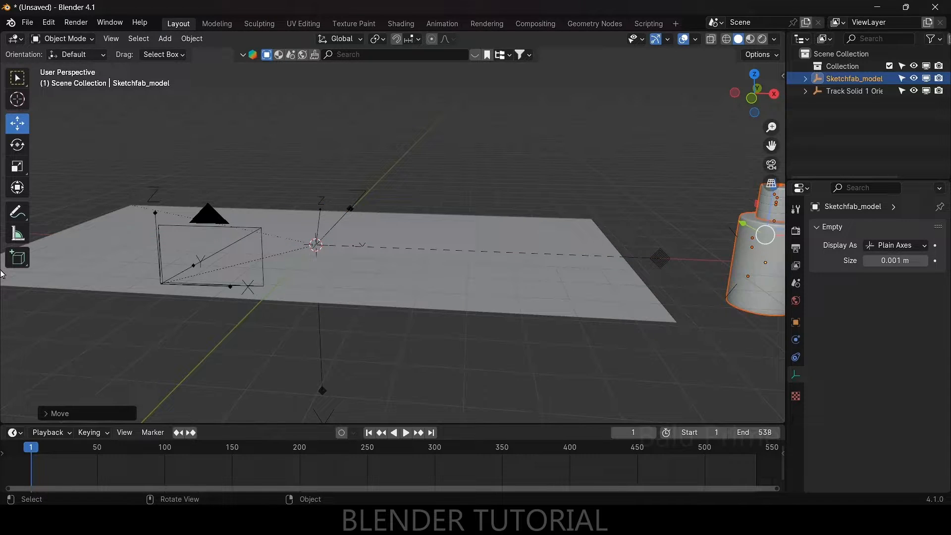
scroll(415, 232, down, 3)
shift+middle_drag(438, 217, 133, 240)
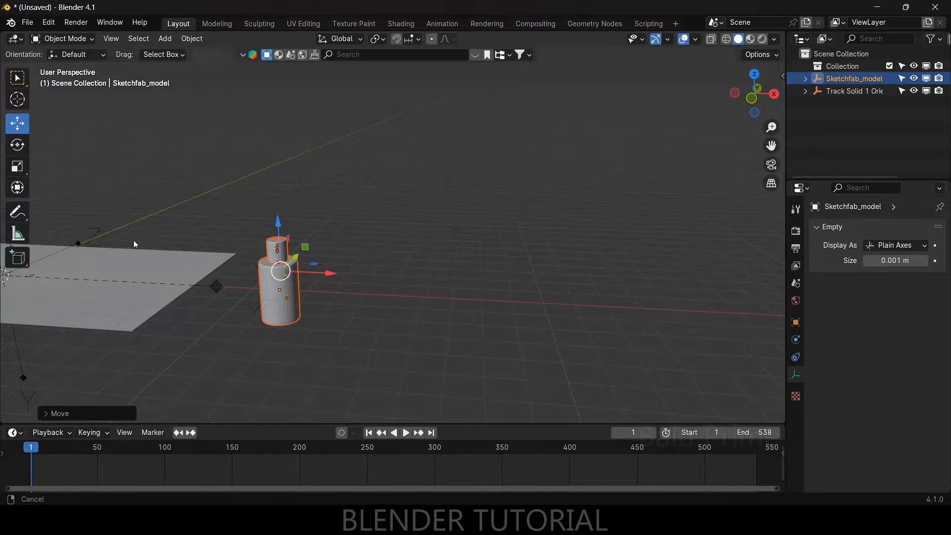
drag(332, 275, 437, 281)
scroll(419, 312, up, 2)
shift+middle_drag(418, 317, 461, 281)
Step: Select the bottle's glass body and snap the 3D cursor to it
click(430, 269)
click(421, 258)
click(401, 169)
click(358, 216)
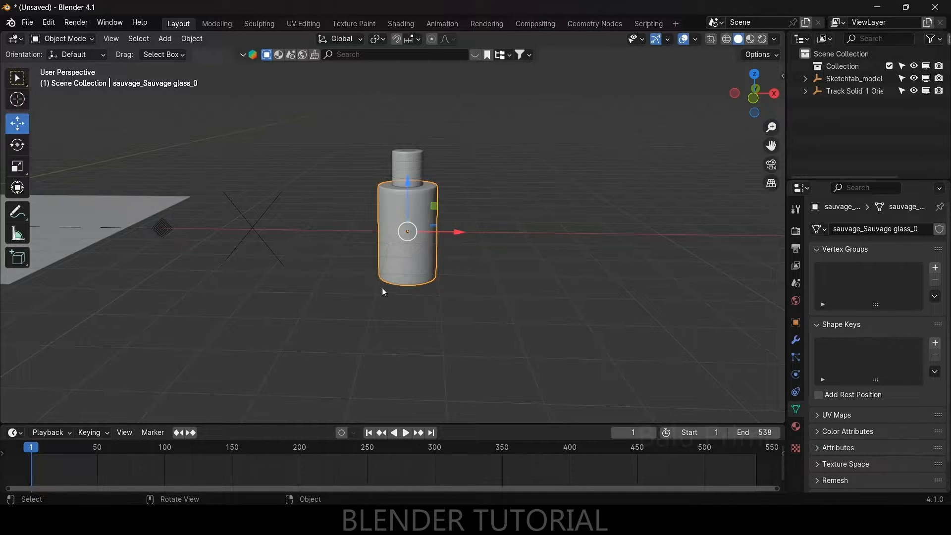
middle_drag(388, 297, 367, 237)
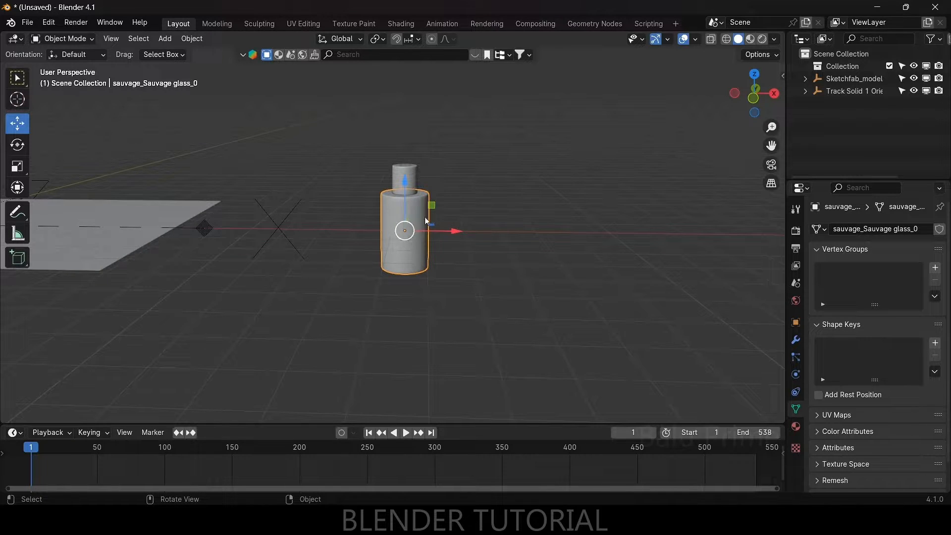
middle_drag(408, 286, 413, 267)
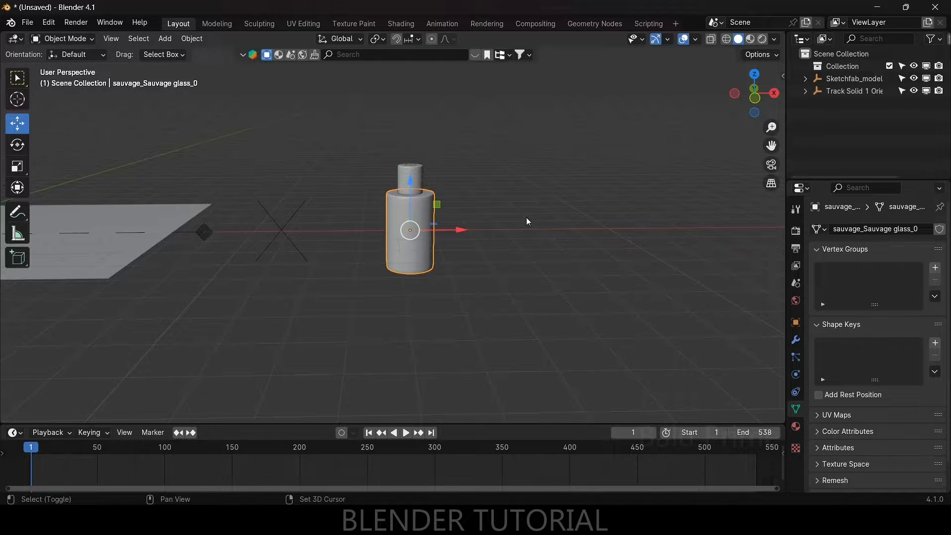
key(shift+s)
click(526, 293)
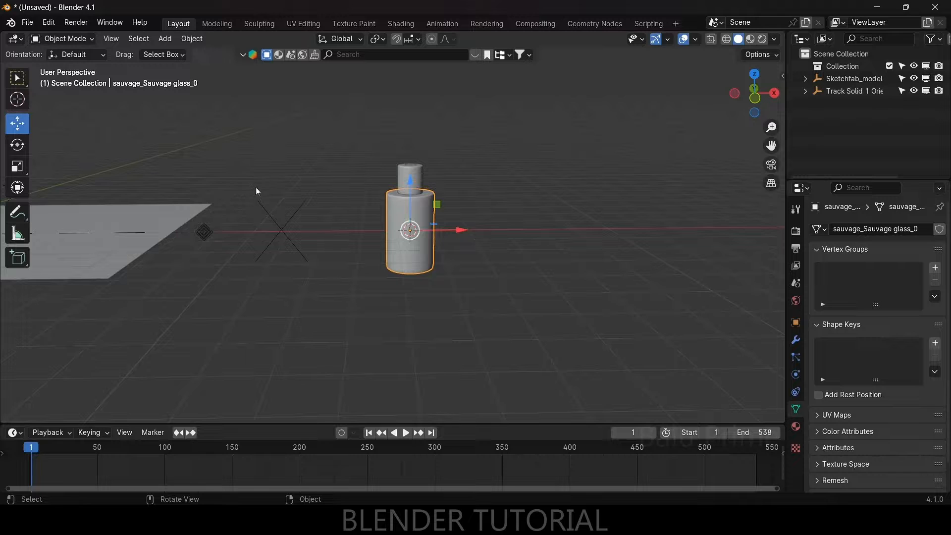
Step: Add a cube empty at the 3D cursor and scale it up about 2.2 times so it encloses the bottle
click(166, 38)
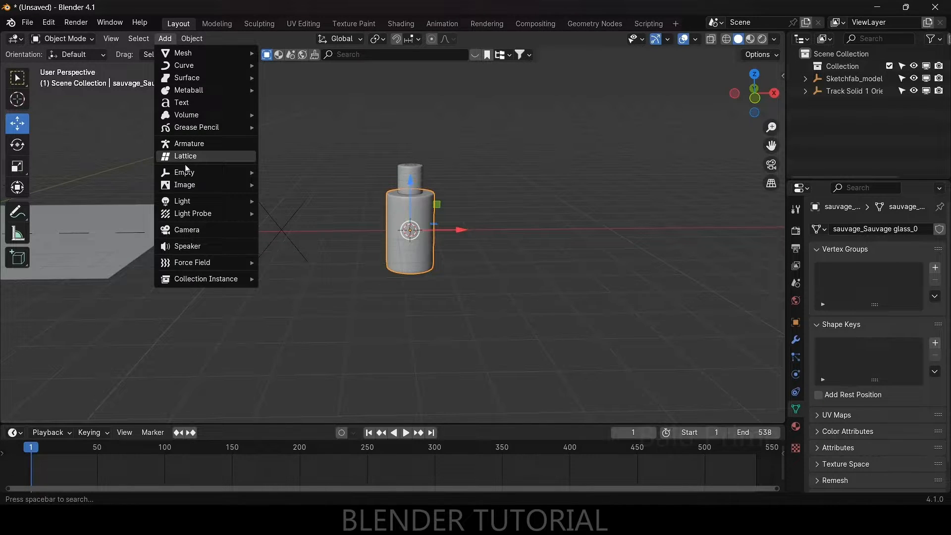
mouse_move(187, 172)
click(295, 226)
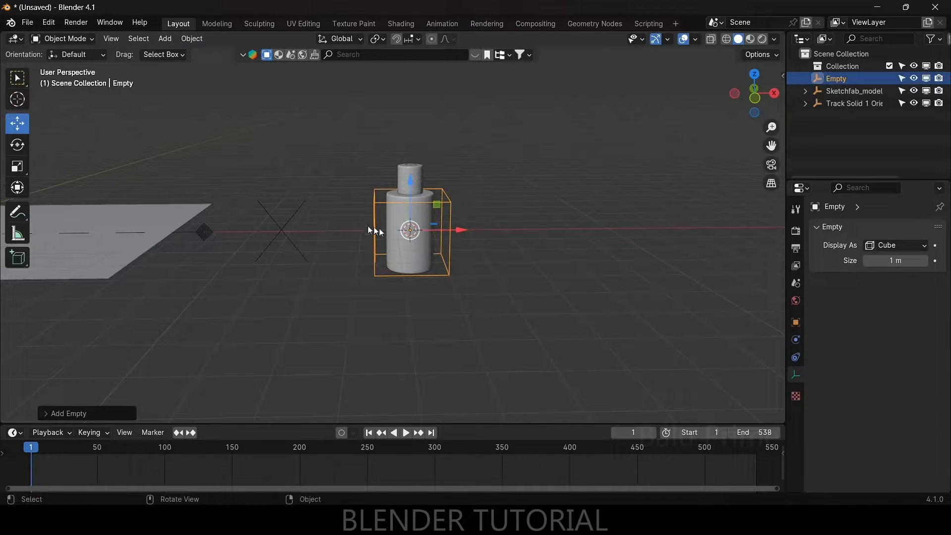
key(s)
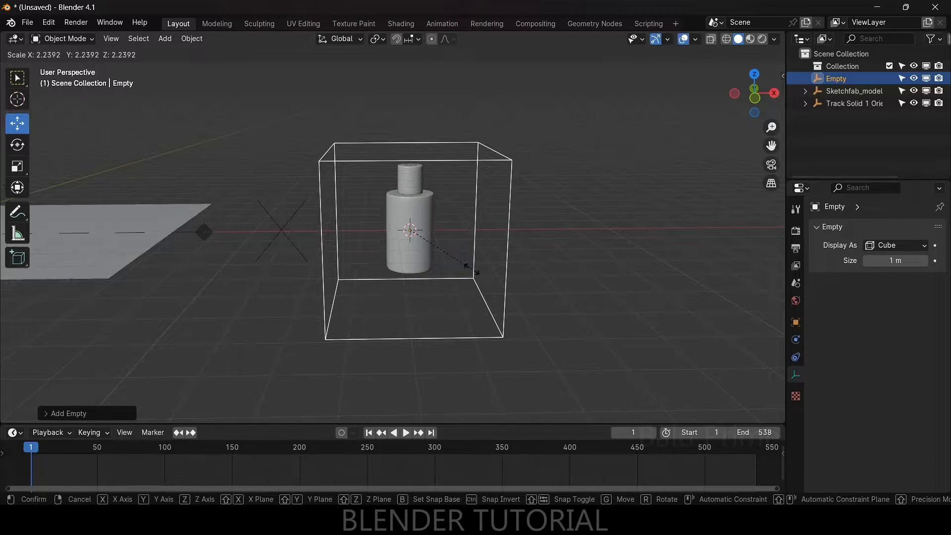
click(473, 272)
Step: Select all the perfume bottle parts and parent them to the cube empty using Object (Keep Transform)
middle_drag(474, 272, 404, 203)
mouse_move(359, 163)
mouse_down()
mouse_move(435, 187)
mouse_move(454, 276)
mouse_up()
middle_drag(452, 276, 449, 251)
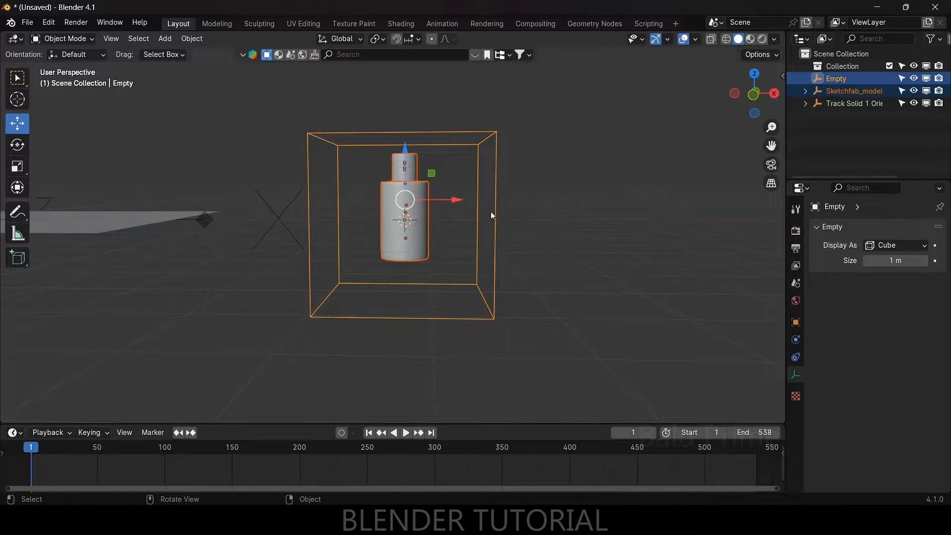
shift+click(497, 177)
shift+click(497, 176)
key(ctrl+p)
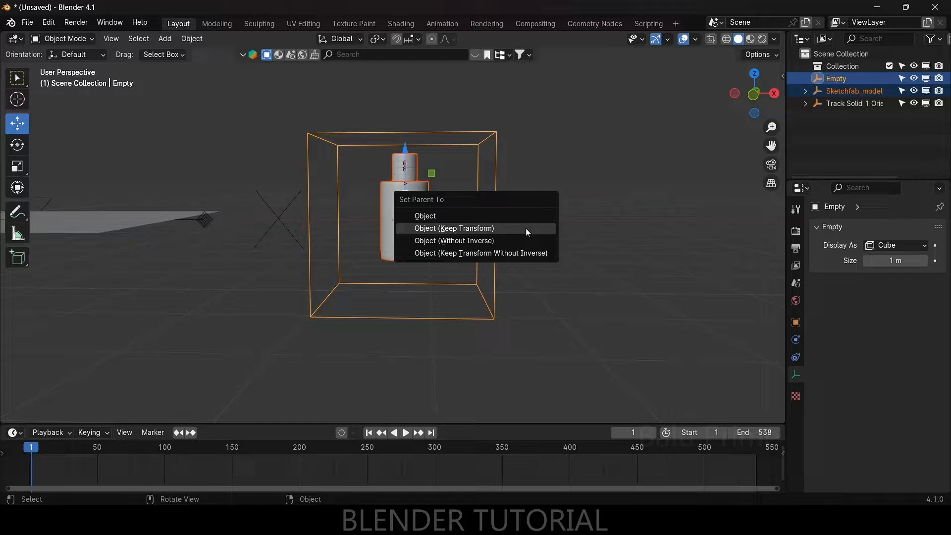
click(452, 235)
click(522, 275)
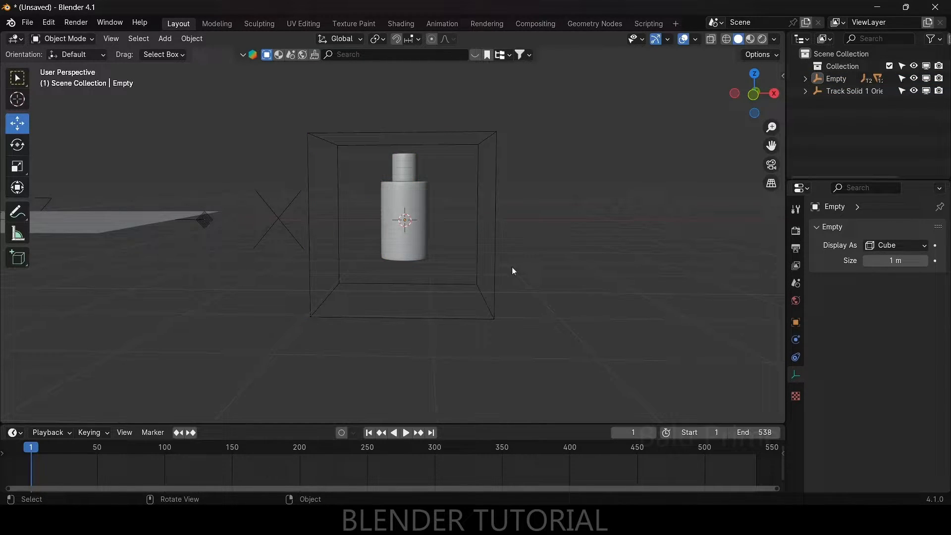
Step: Move the cube empty with the bottle back over the tracked ground plane in front of the camera
click(494, 259)
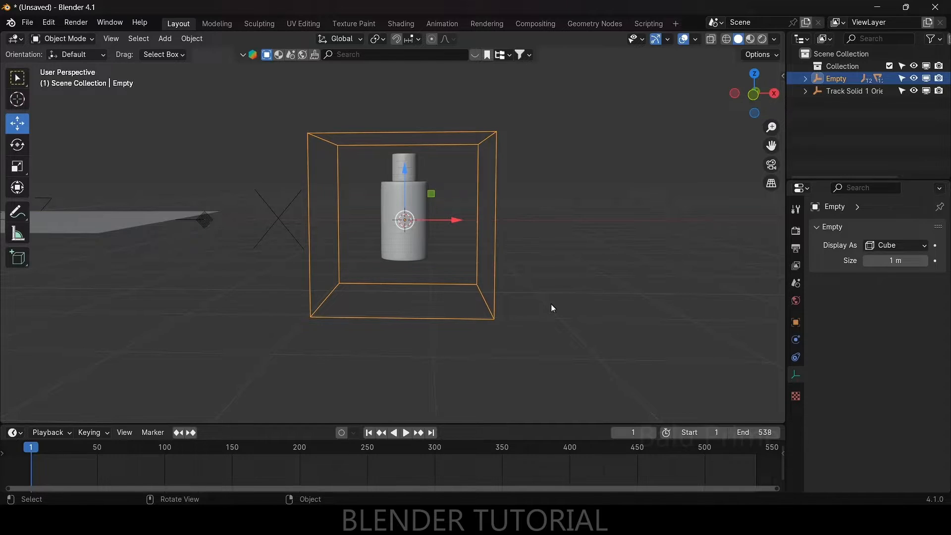
key(g)
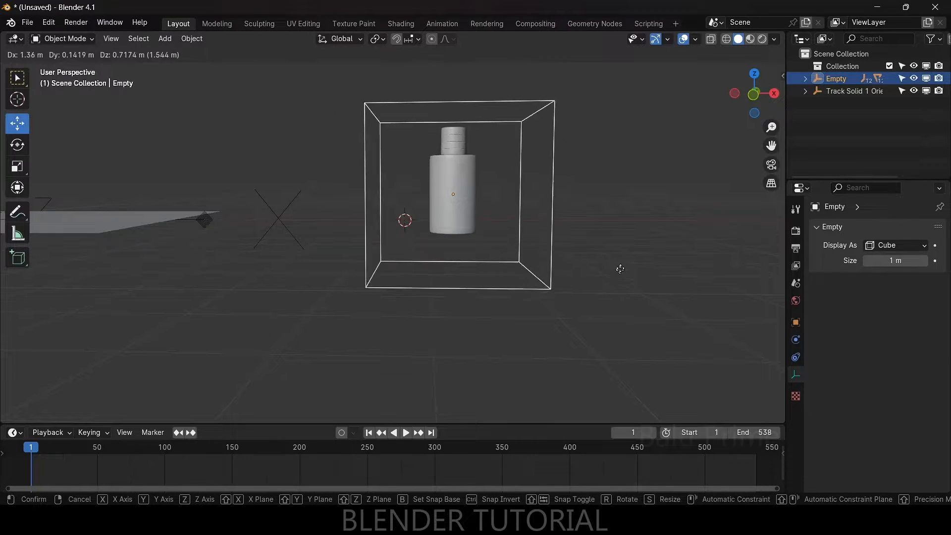
click(623, 261)
middle_drag(593, 260, 546, 291)
scroll(591, 269, down, 3)
drag(549, 209, 426, 261)
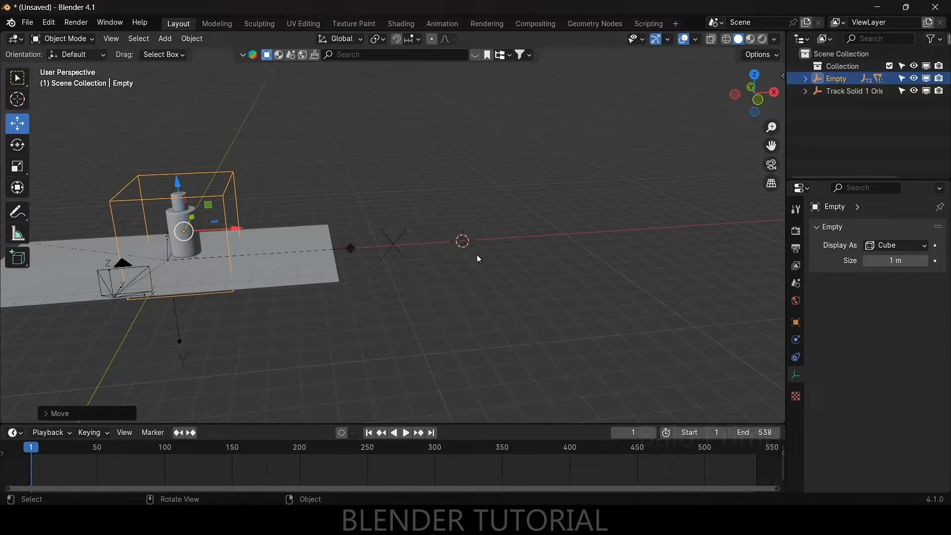
Step: Lower the cube empty along the Z axis until the bottle's base rests on the ground plane, checking through the camera
key(KP_0)
scroll(490, 299, up, 3)
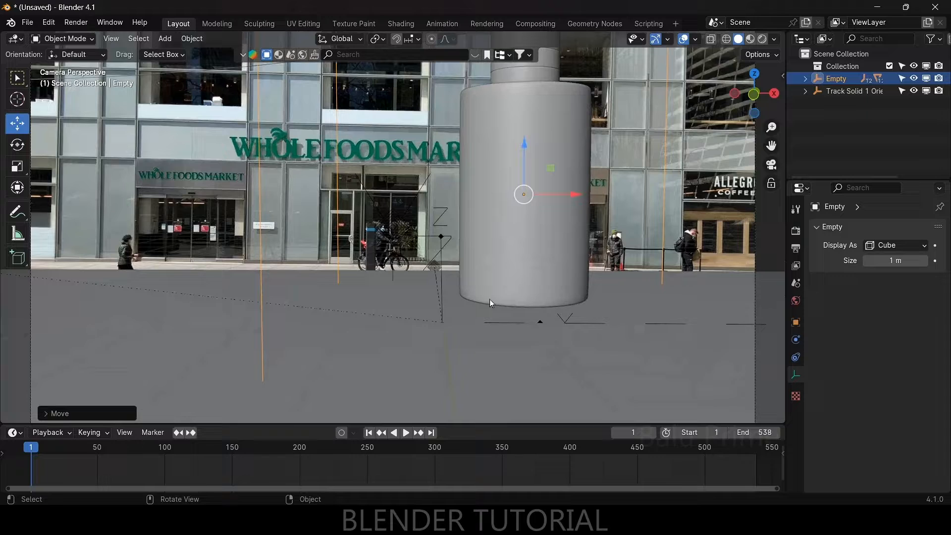
scroll(546, 226, up, 2)
shift+middle_drag(558, 269, 478, 220)
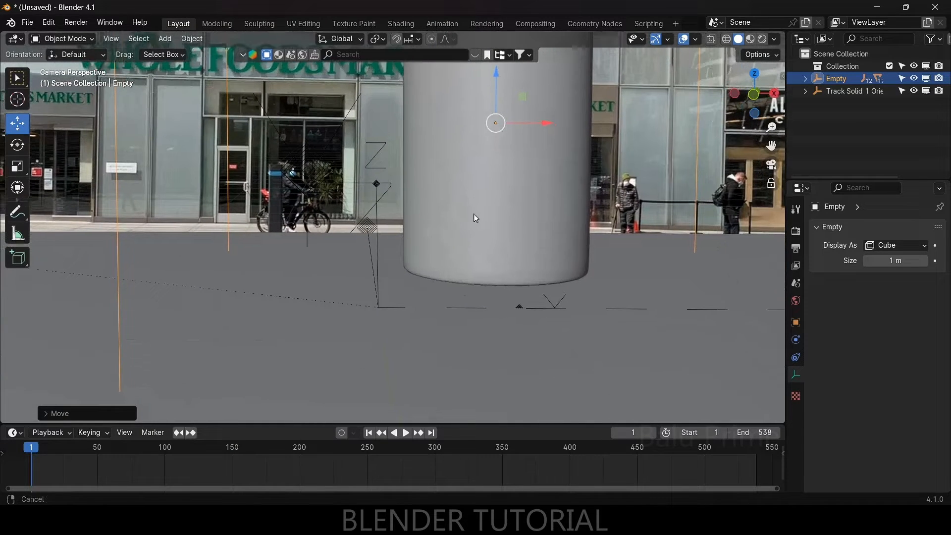
drag(497, 80, 497, 111)
middle_drag(573, 272, 554, 256)
drag(473, 133, 473, 136)
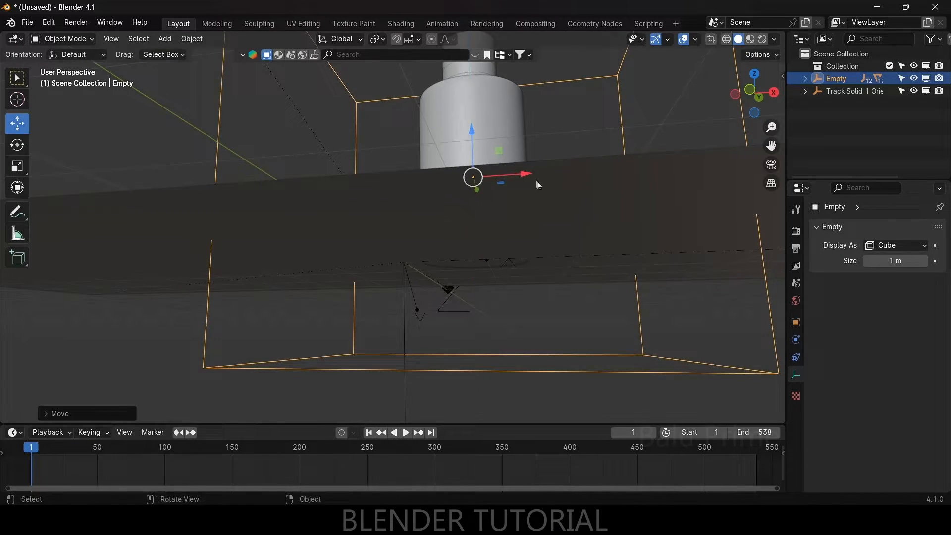
middle_drag(537, 183, 545, 226)
scroll(558, 272, up, 3)
scroll(558, 272, down, 5)
key(KP_0)
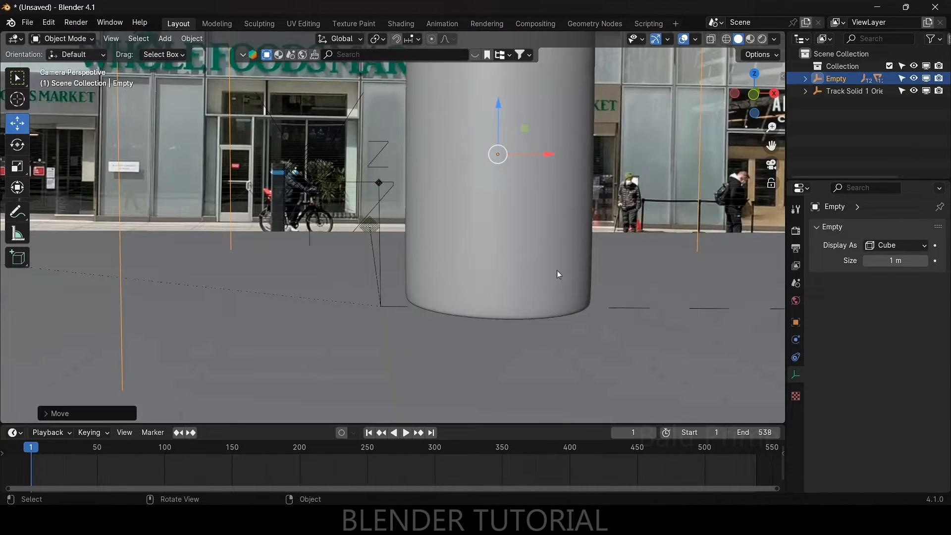
scroll(557, 269, down, 6)
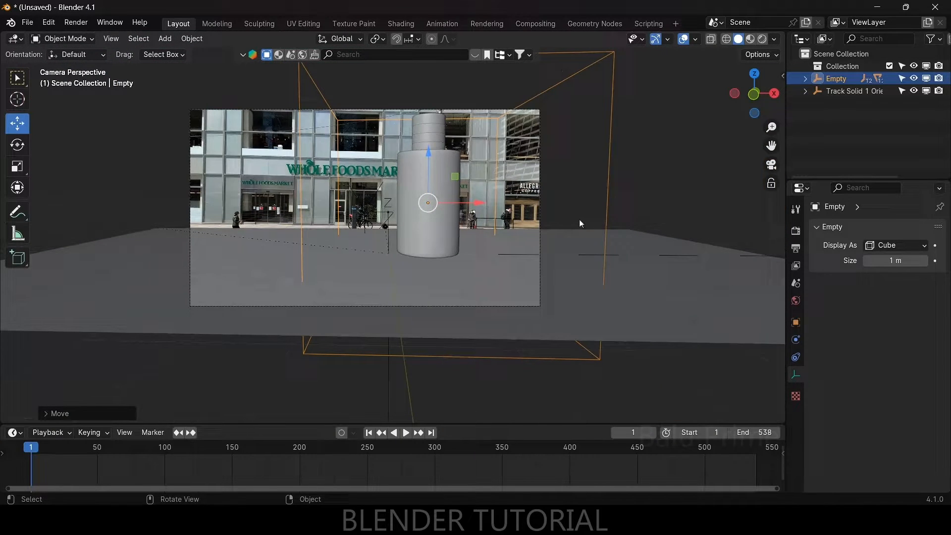
Step: Switch the viewport to rendered shading and set the world colour to an environment texture using "kloofendal_43d_clear_puresky_1k.exr" from Downloads
click(763, 40)
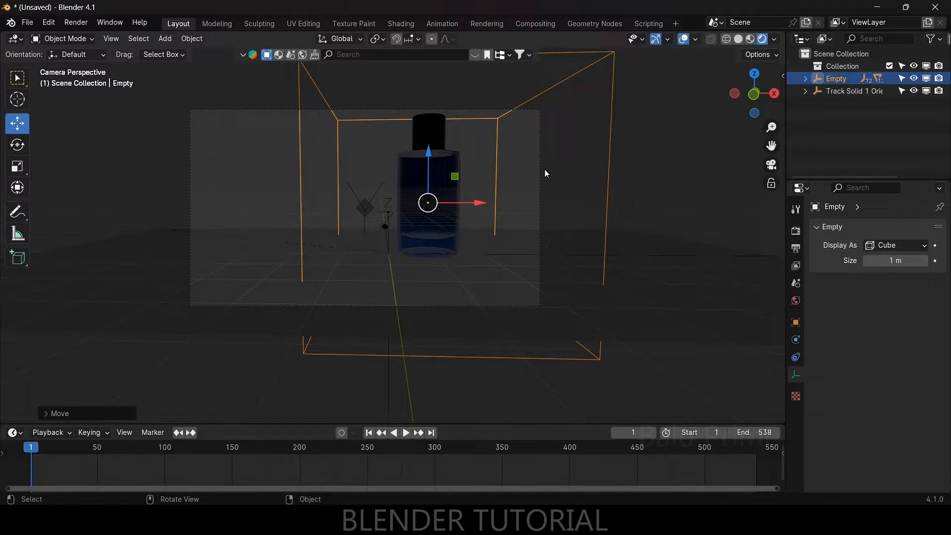
click(796, 301)
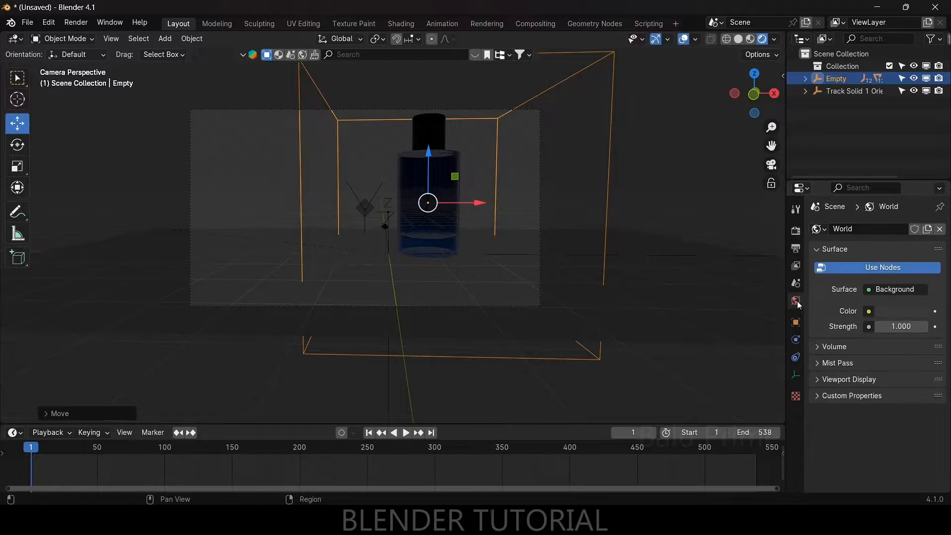
click(869, 311)
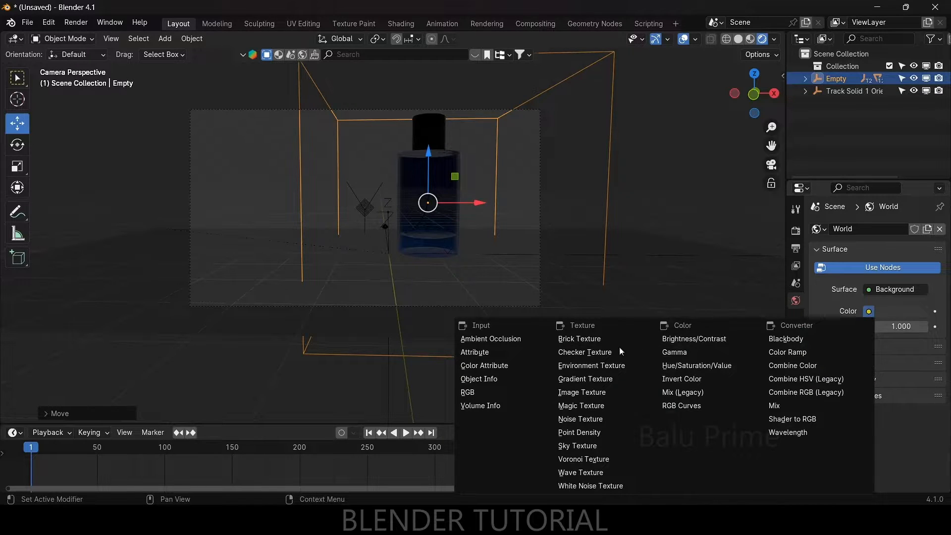
click(598, 365)
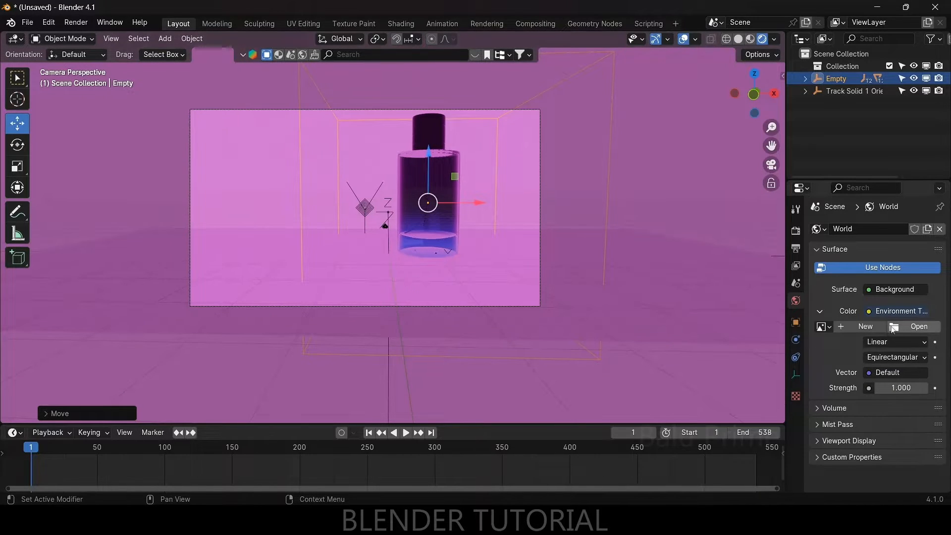
click(915, 328)
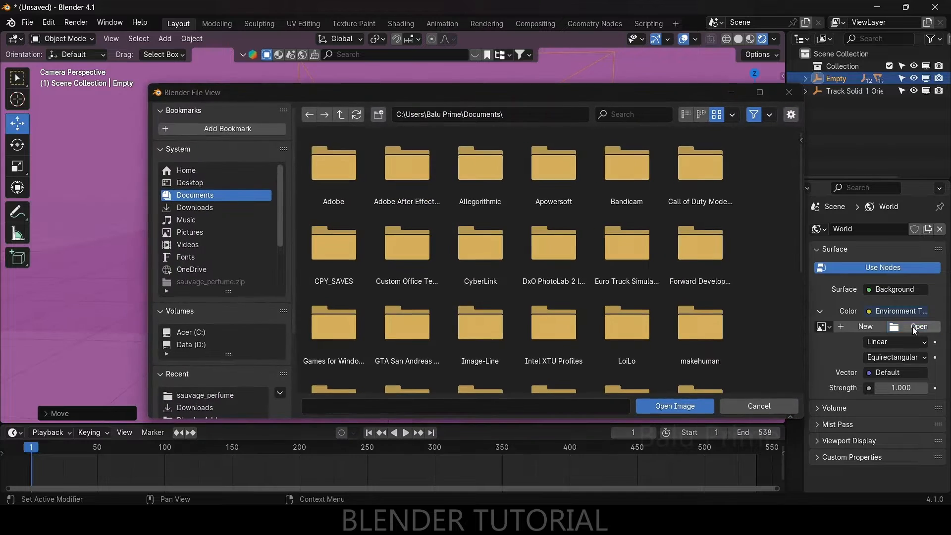
click(184, 208)
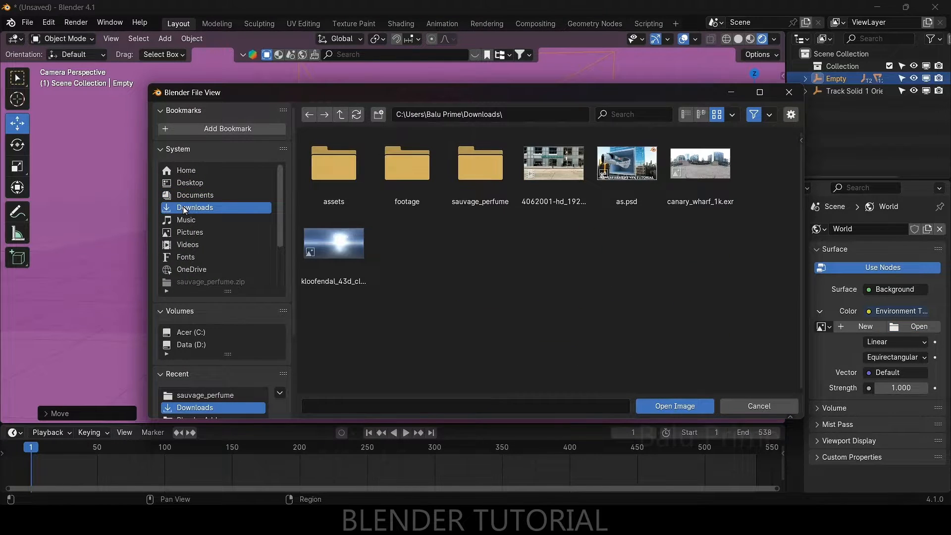
click(334, 245)
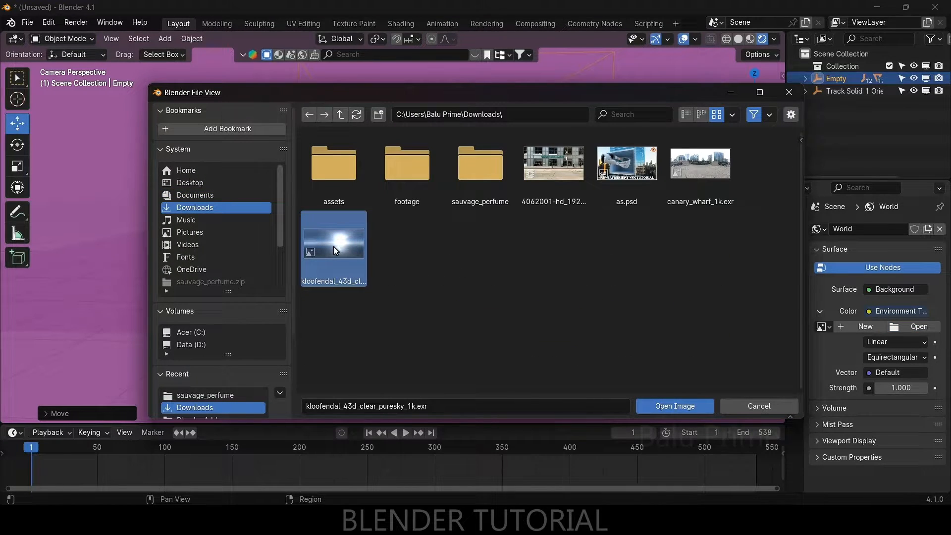
click(691, 404)
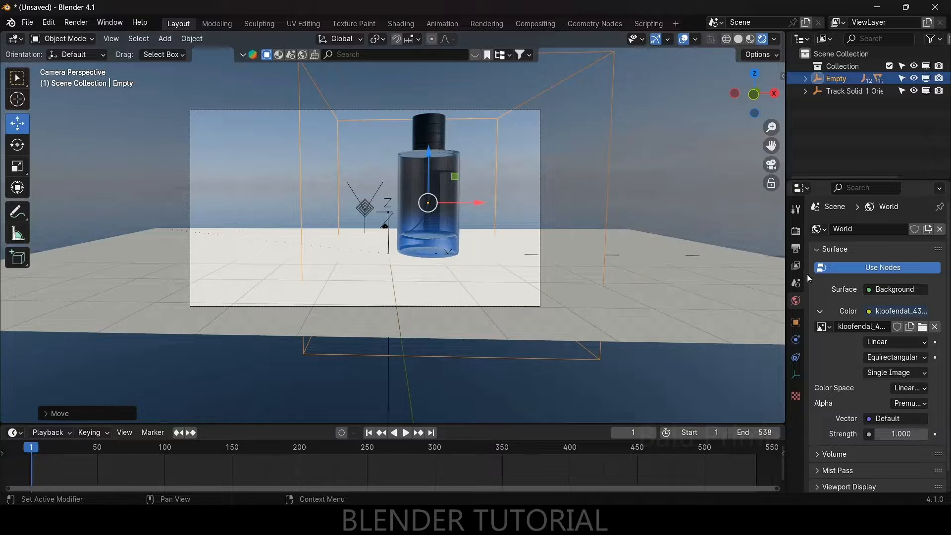
Step: Enable the Transparent film option in the EEVEE render settings so the street footage shows behind the bottle
click(796, 230)
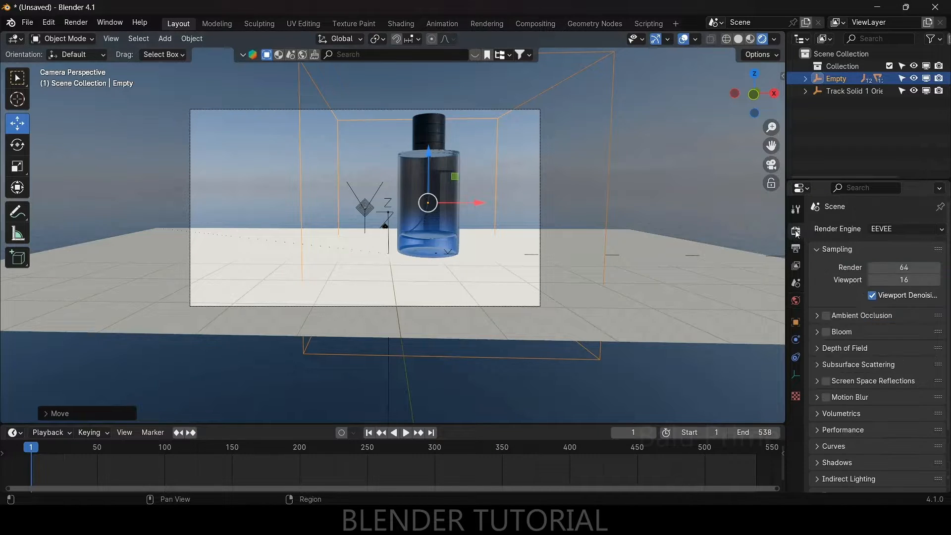
scroll(848, 352, down, 3)
click(818, 419)
scroll(861, 409, down, 2)
click(867, 399)
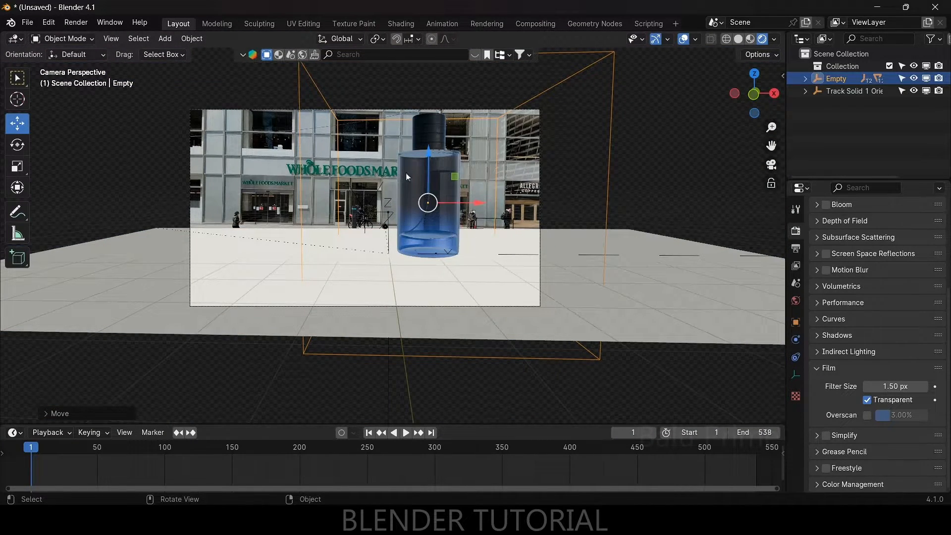
Step: Rotate the cube empty so the bottle's SAUVAGE label faces the camera
click(640, 168)
click(610, 171)
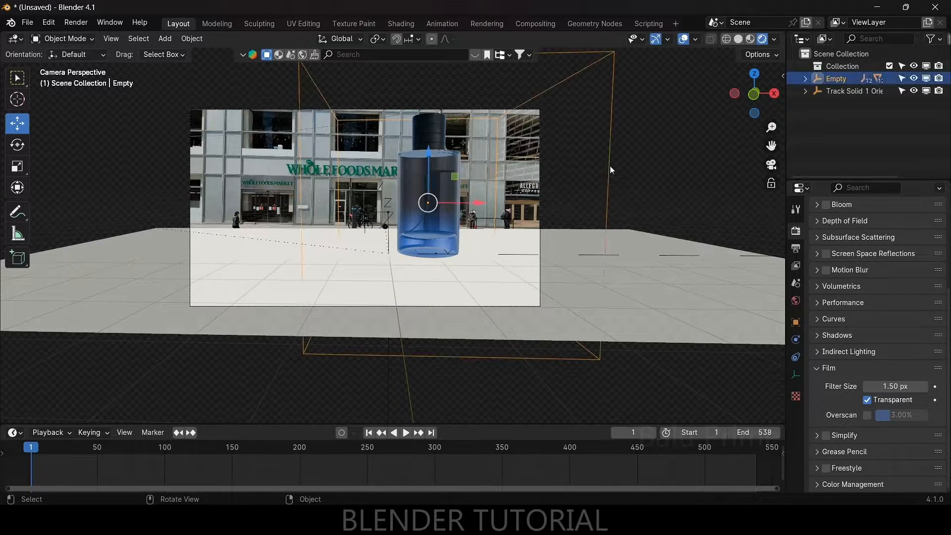
click(24, 151)
drag(453, 206, 312, 204)
click(17, 122)
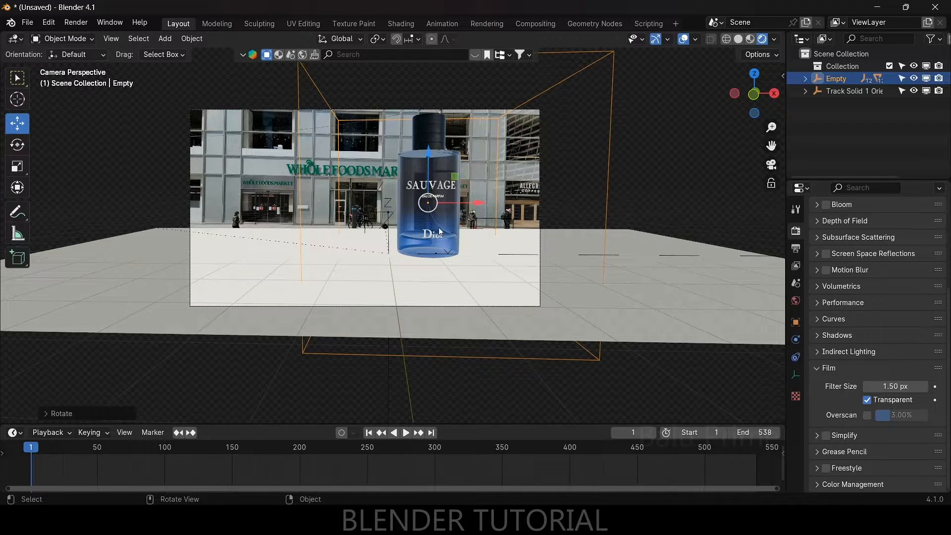
Step: Move the cube empty with the bottle slightly farther from the camera along the Y axis
key(g)
key(y)
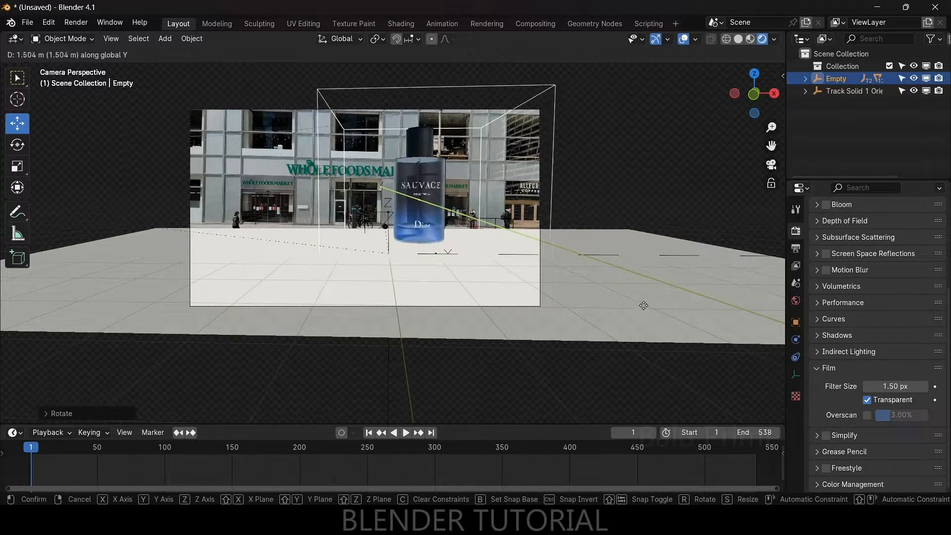
click(628, 297)
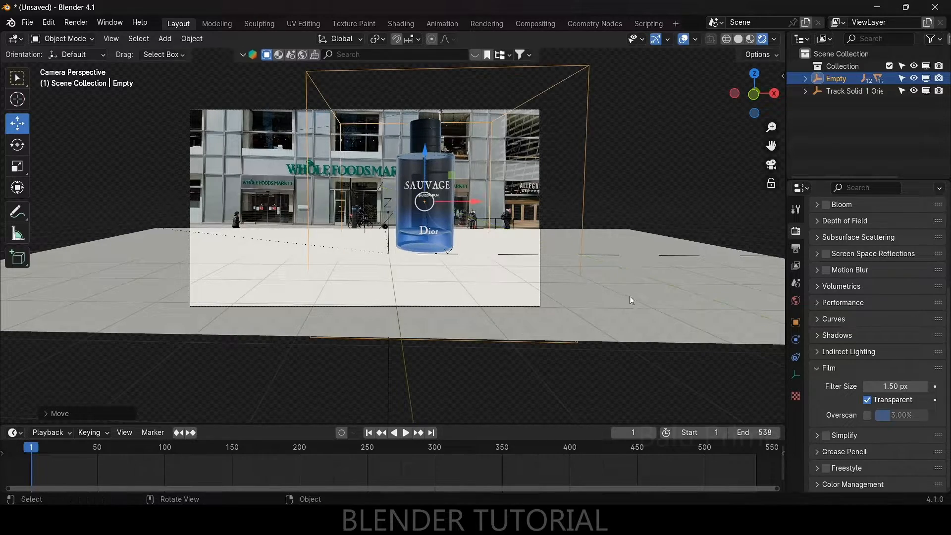
Step: Select the cube empty with all the bottle parts and duplicate them, placing the copy up beside the original bottle
middle_drag(578, 247, 581, 299)
drag(304, 93, 540, 212)
key(KP_3)
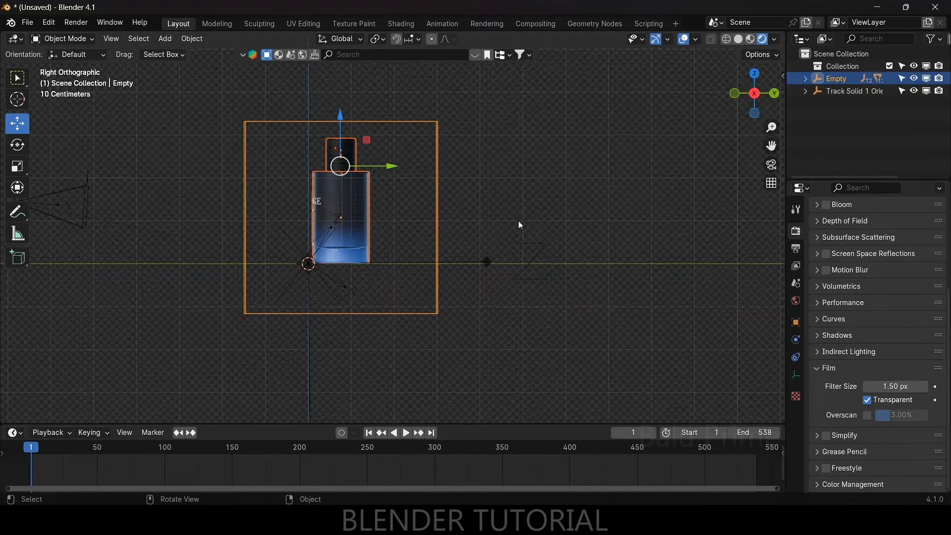
drag(196, 87, 482, 207)
middle_drag(376, 294, 616, 282)
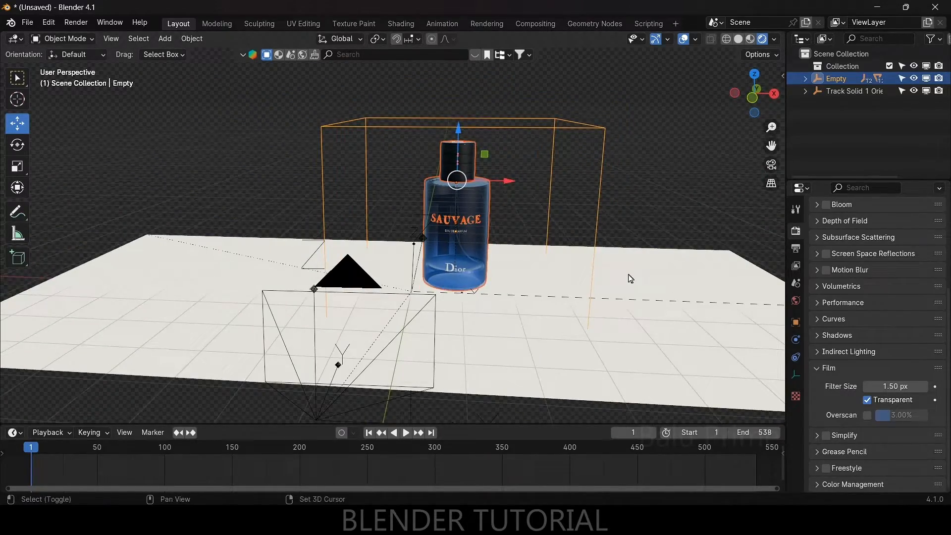
key(shift+d)
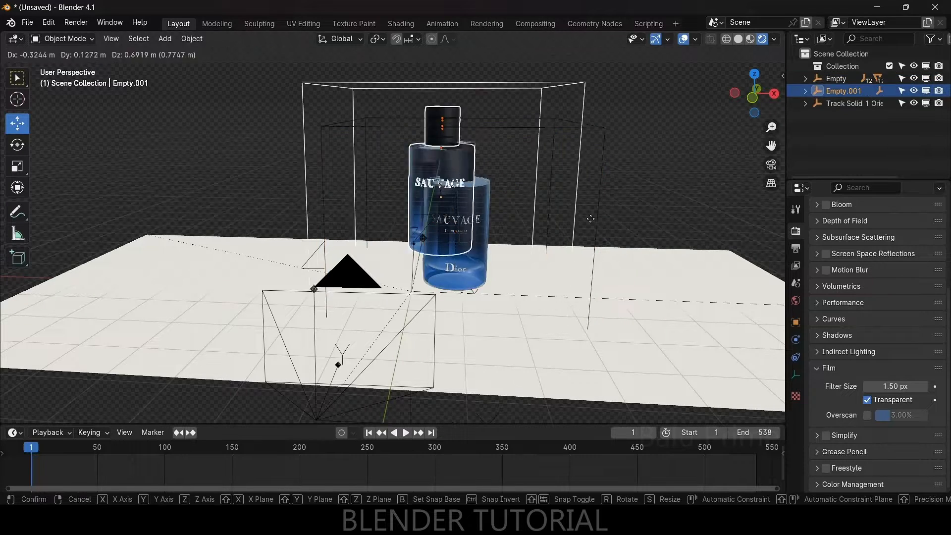
click(526, 221)
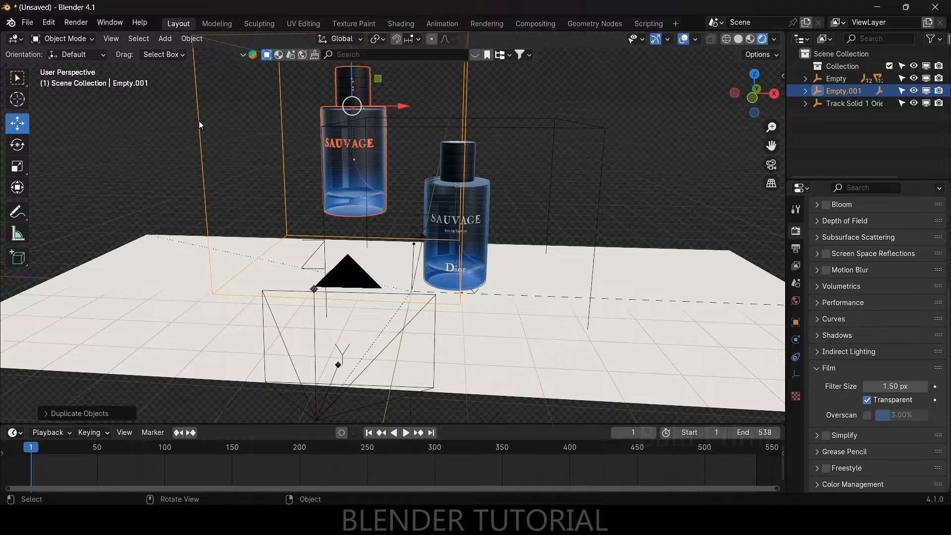
Step: Tip the duplicated bottle onto its side and set its empty's Y rotation to 90°
scroll(198, 120, down, 5)
click(17, 145)
drag(367, 151, 303, 206)
key(ctrl+z)
click(796, 323)
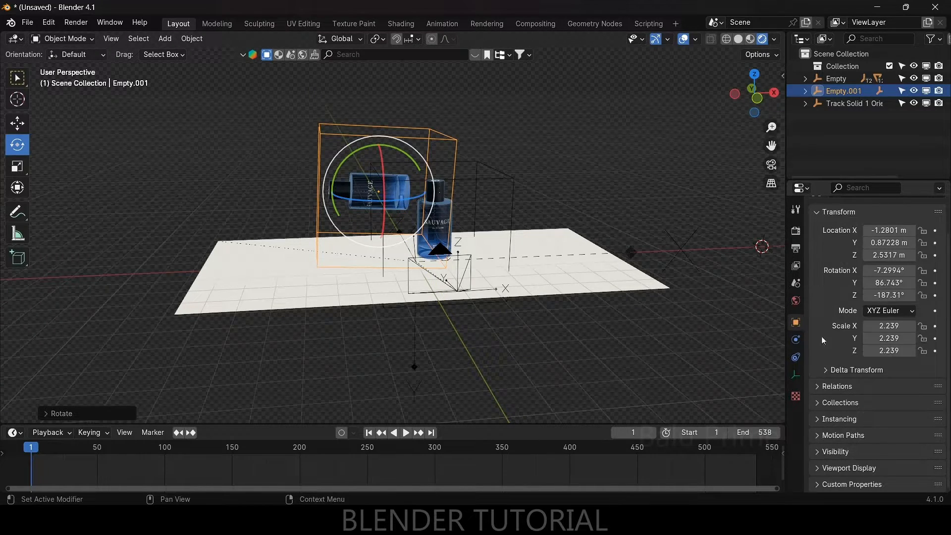
click(880, 282)
text(90)
key(Return)
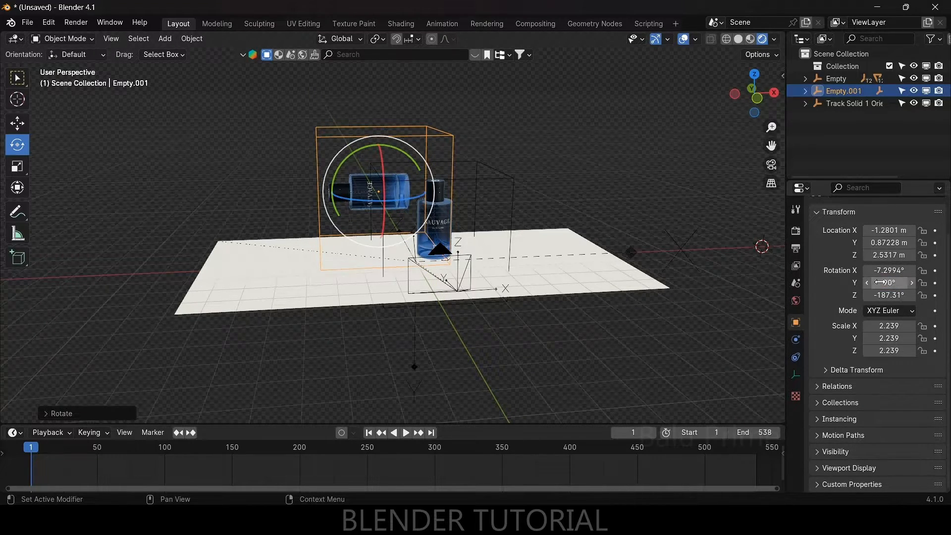
Step: Lower the lying bottle copy to the ground plane at a Z location of about 0.64 m
click(17, 123)
scroll(327, 285, up, 4)
drag(369, 101, 405, 317)
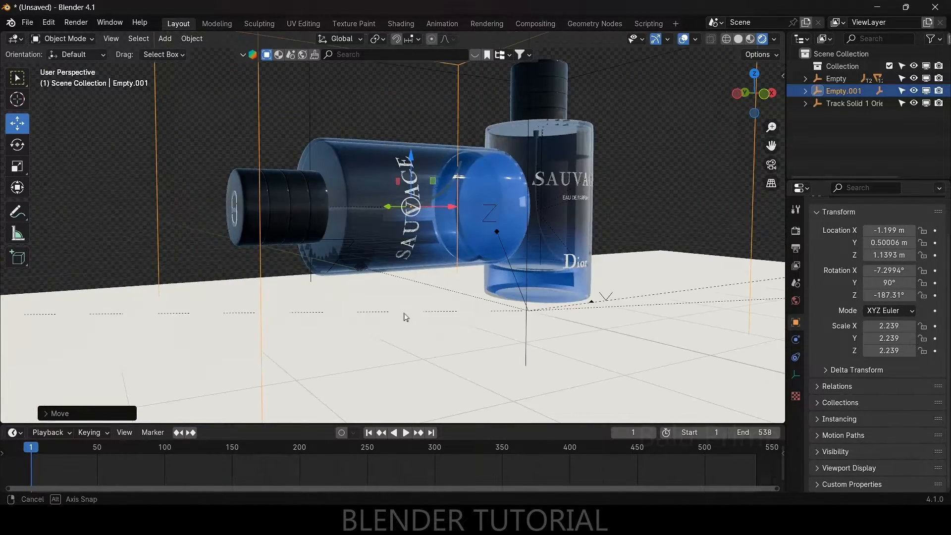
drag(410, 164, 415, 210)
middle_drag(445, 315, 468, 284)
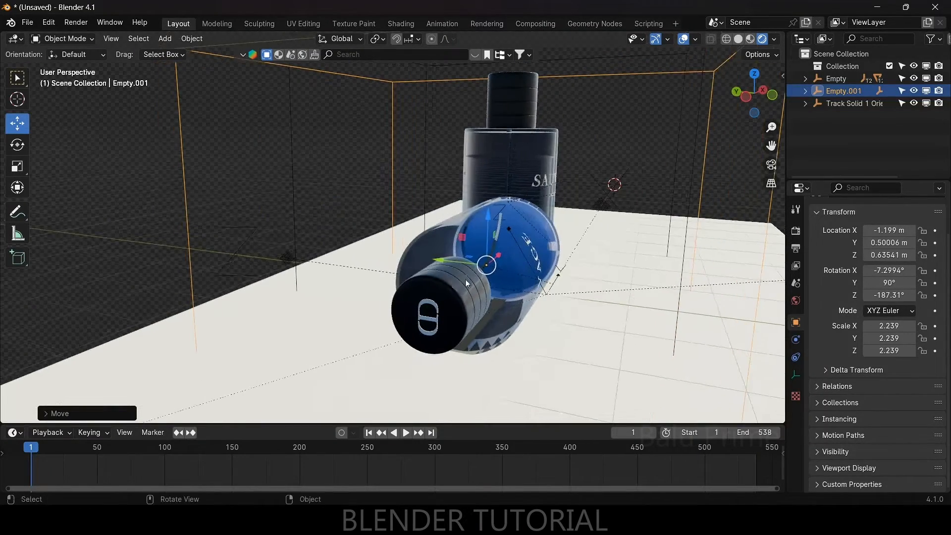
Step: Position the lying bottle behind the upright one at about X 0.23 m, Y 2.04 m, and raise it to Z 0.69 m
drag(441, 263, 322, 251)
middle_drag(406, 307, 323, 307)
drag(399, 244, 501, 251)
middle_drag(501, 252, 372, 266)
drag(404, 184, 404, 173)
middle_drag(400, 185, 471, 302)
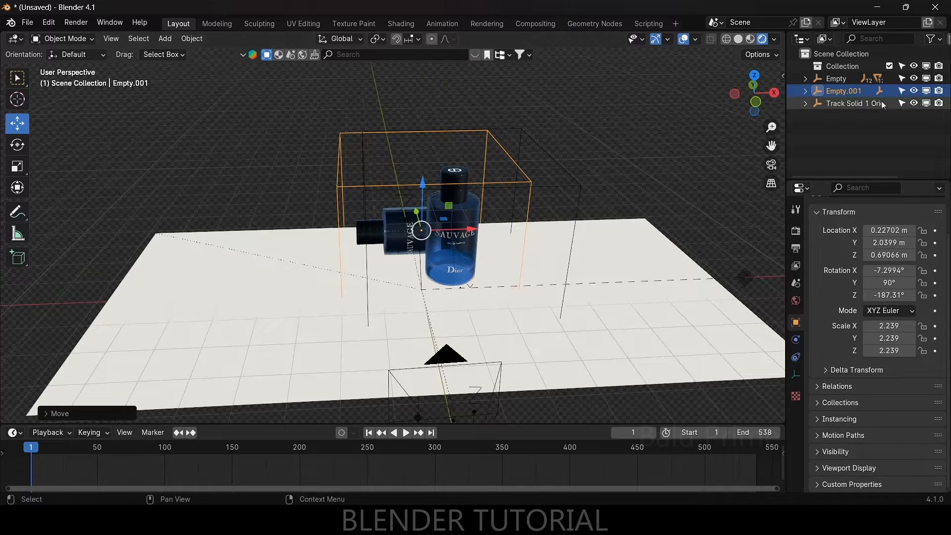
Step: Select the hierarchy of the upright bottle's empty and duplicate it, placing the copy at about X -4.04 m, Y 1.91 m, Z 2.76 m
right_click(838, 79)
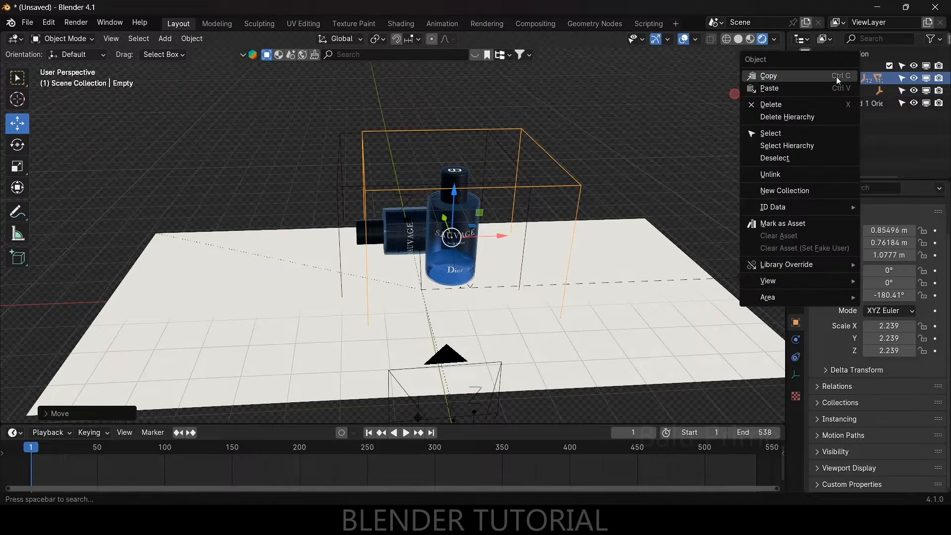
click(787, 145)
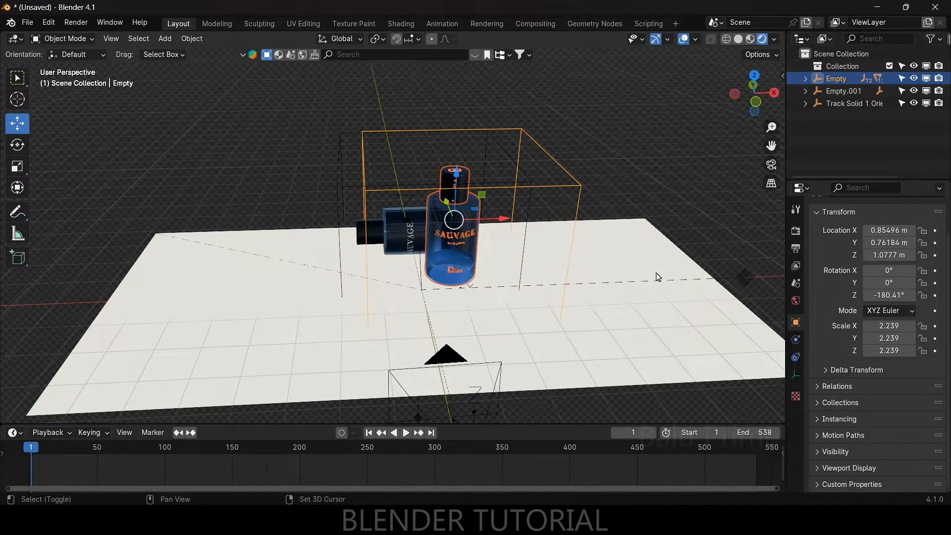
key(shift+d)
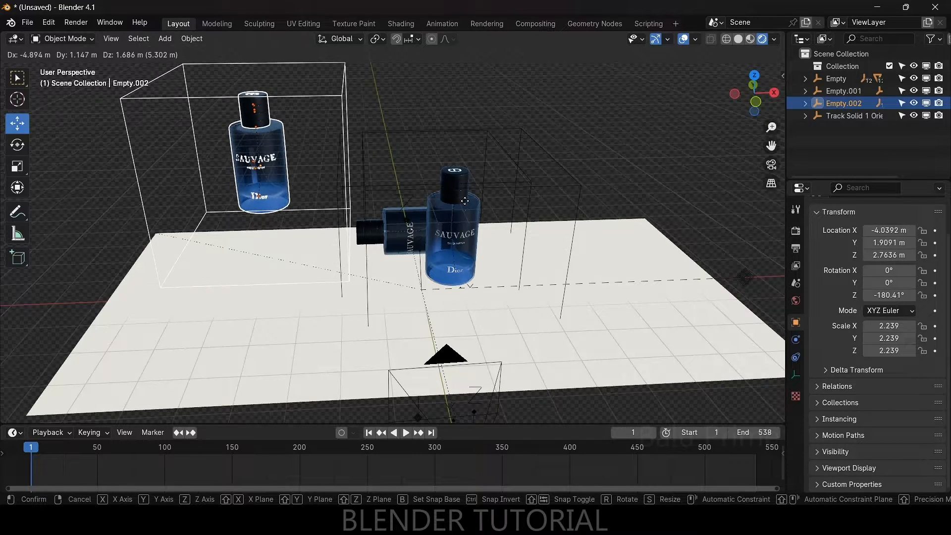
click(466, 204)
click(345, 118)
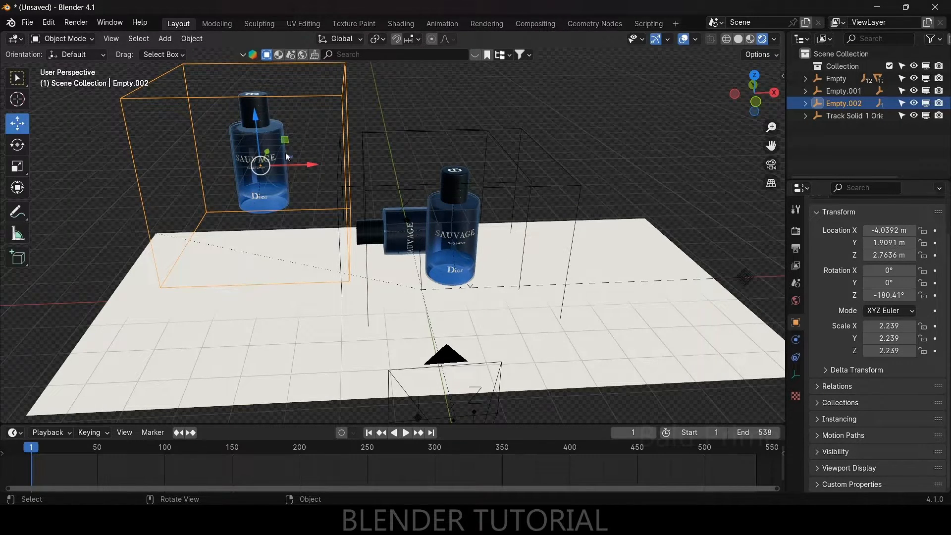
Step: Tip the newest bottle copy onto its side and set its empty's Y rotation to 90°
click(17, 145)
drag(282, 133, 227, 122)
double_click(890, 283)
text(90)
key(Return)
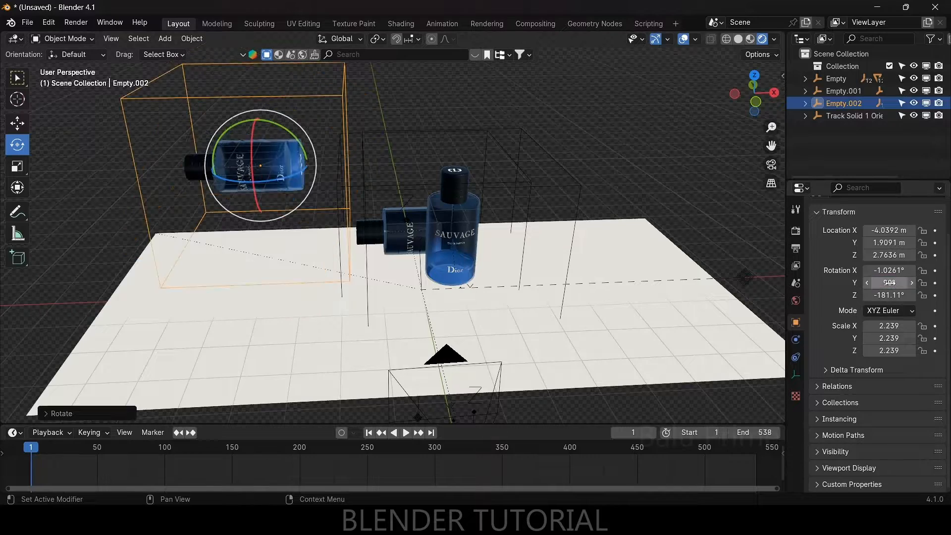
Step: Lower the newest lying bottle onto the ground plane at Z 0.69 m and move it back to about Y 2.80 m
click(18, 122)
middle_drag(256, 273, 300, 257)
drag(278, 128, 287, 224)
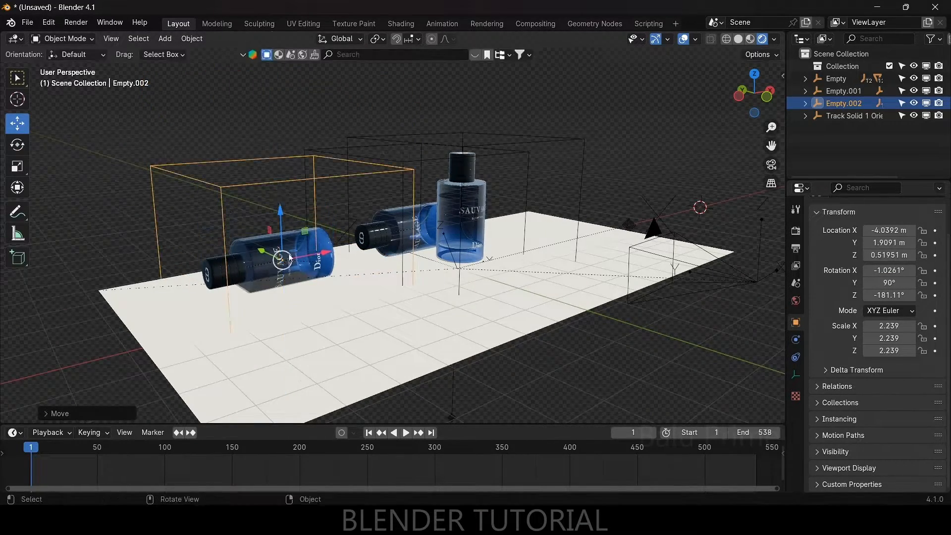
scroll(303, 312, up, 3)
middle_drag(306, 317, 346, 284)
drag(333, 312, 283, 311)
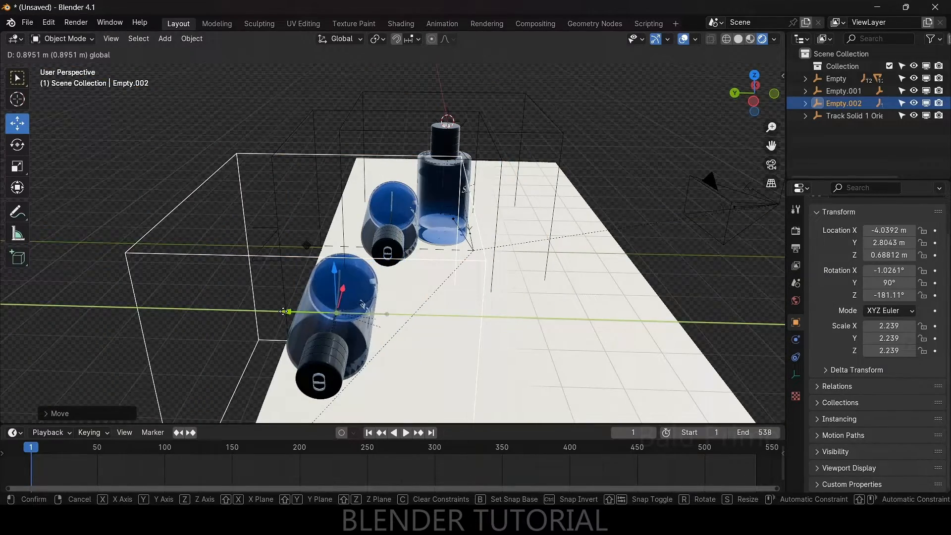
middle_drag(285, 311, 409, 266)
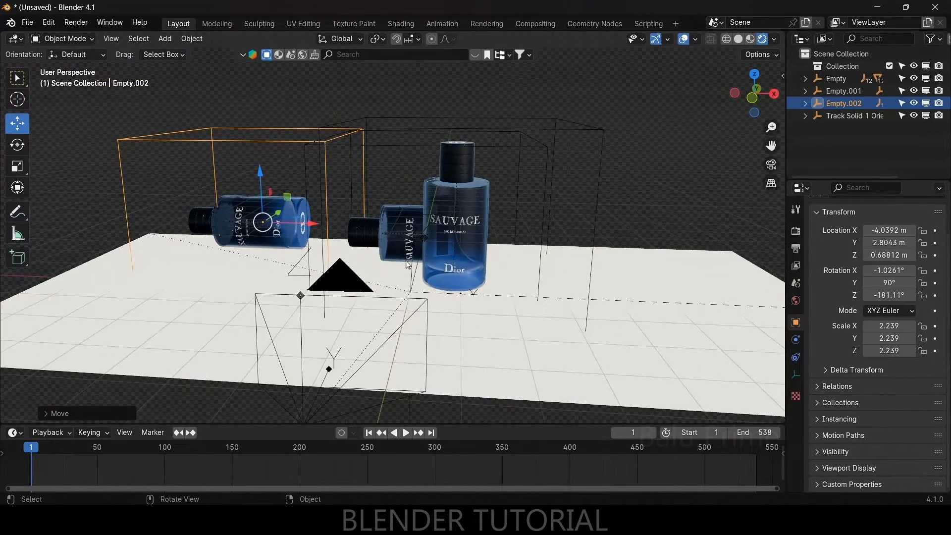
Step: Roll the newest lying bottle around its long axis to a Y rotation of about -218.29° and keyframe its location, rotation and scale at frame 1
key(KP_0)
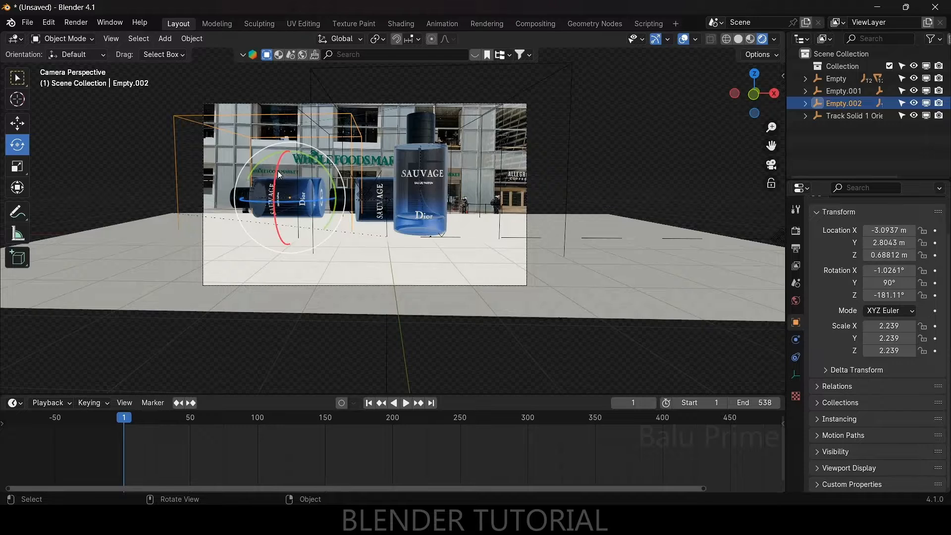
mouse_move(278, 174)
mouse_down()
mouse_move(270, 201)
mouse_move(290, 218)
mouse_move(310, 200)
mouse_move(290, 177)
mouse_up()
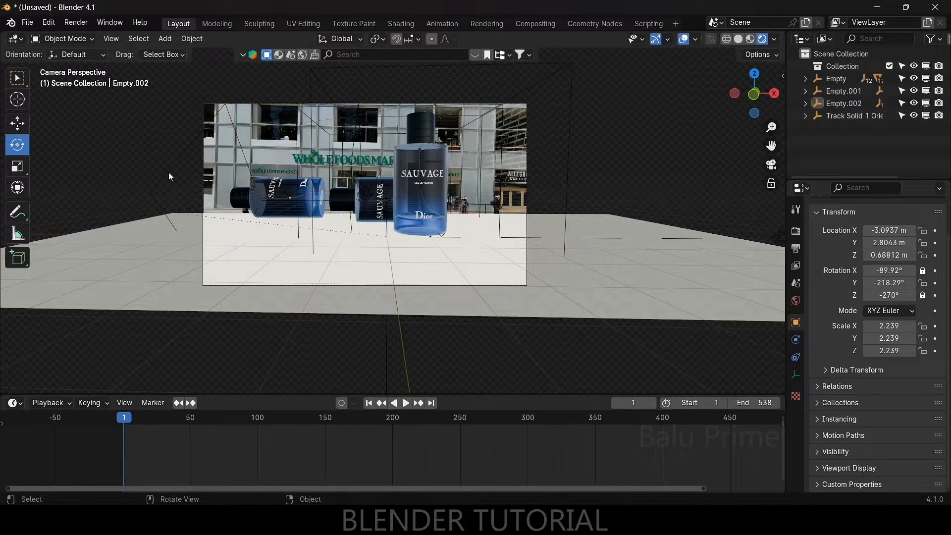
key(i)
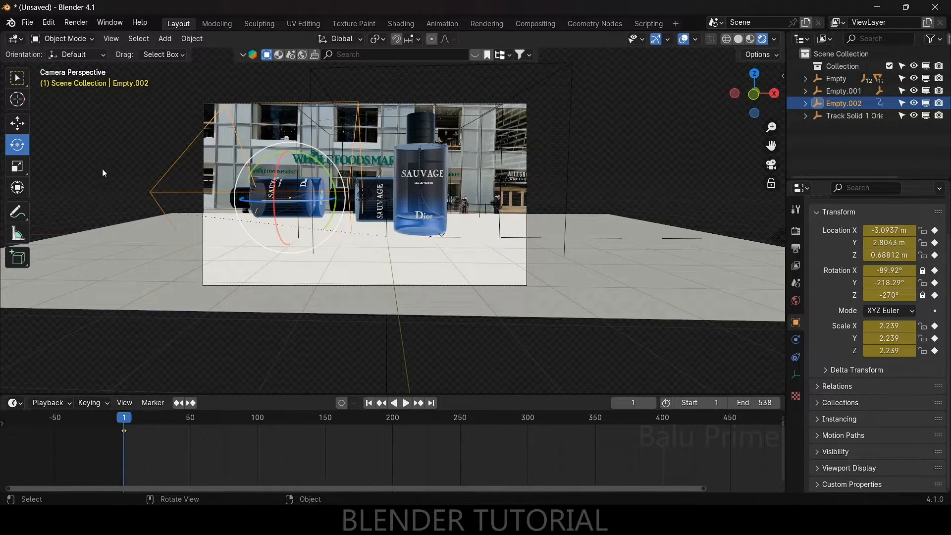
Step: Go to frame 200 and roll the animated bottle several turns to a Y rotation of about -987.47°
key(space)
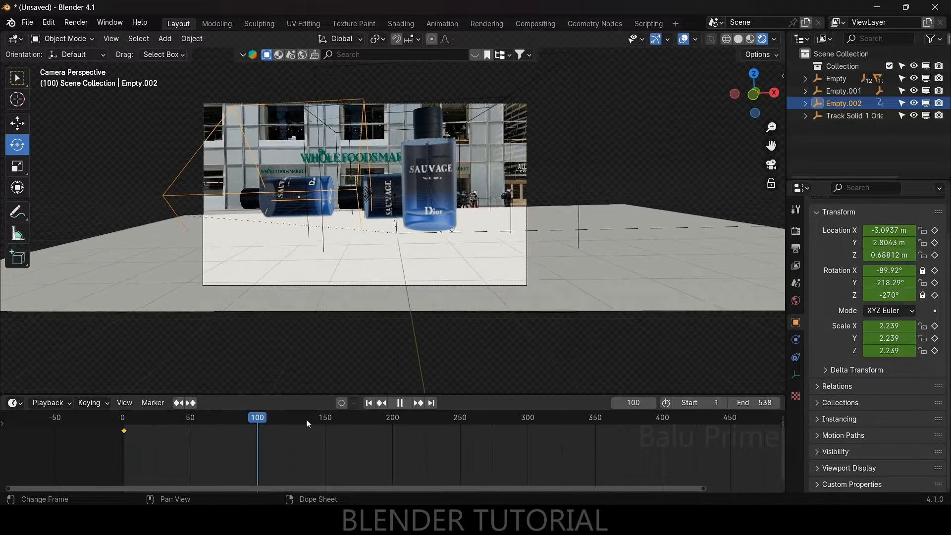
click(390, 422)
drag(390, 423, 392, 422)
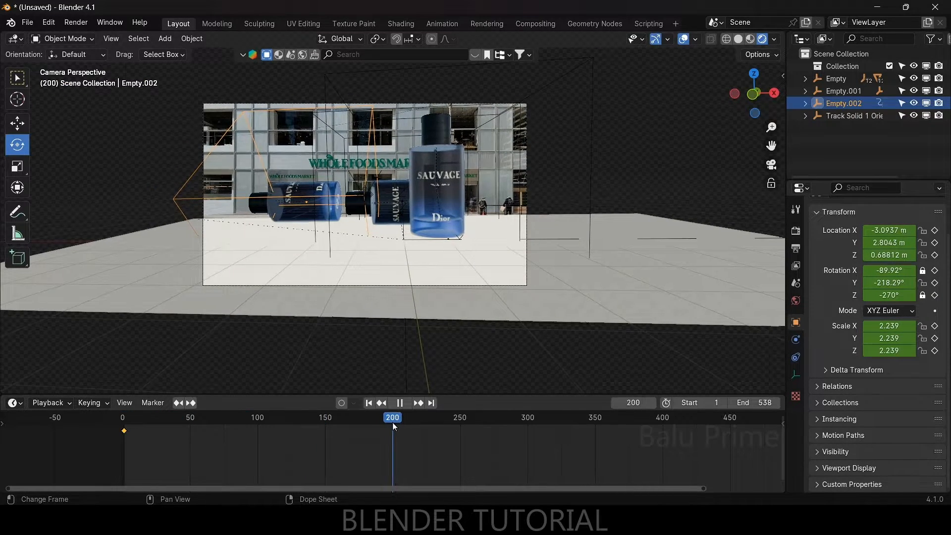
key(space)
drag(304, 174, 296, 204)
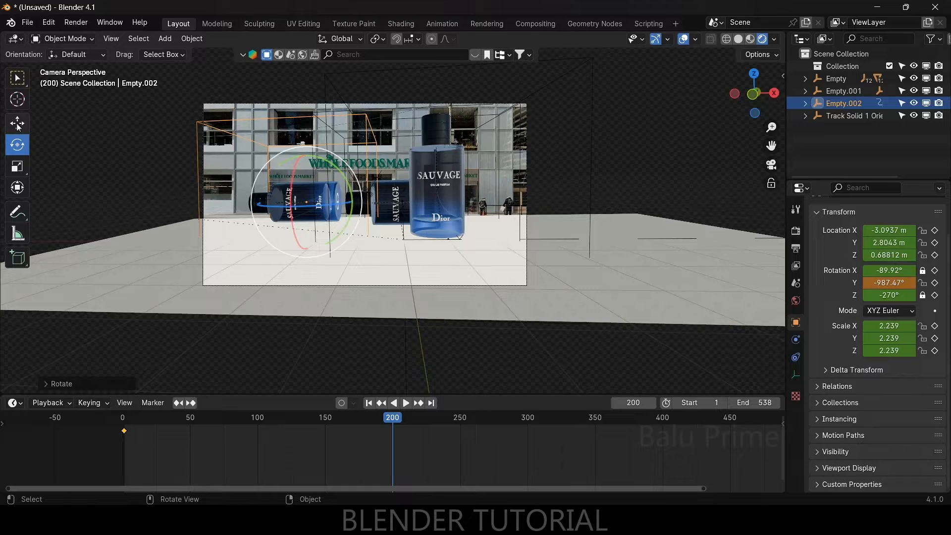
Step: Move the rolling bottle past the camera to about Y -7.76 m and keyframe its location, rotation and scale at frame 200
click(17, 124)
middle_drag(208, 255, 183, 282)
drag(493, 162, 52, 326)
scroll(386, 263, down, 3)
middle_drag(386, 263, 333, 227)
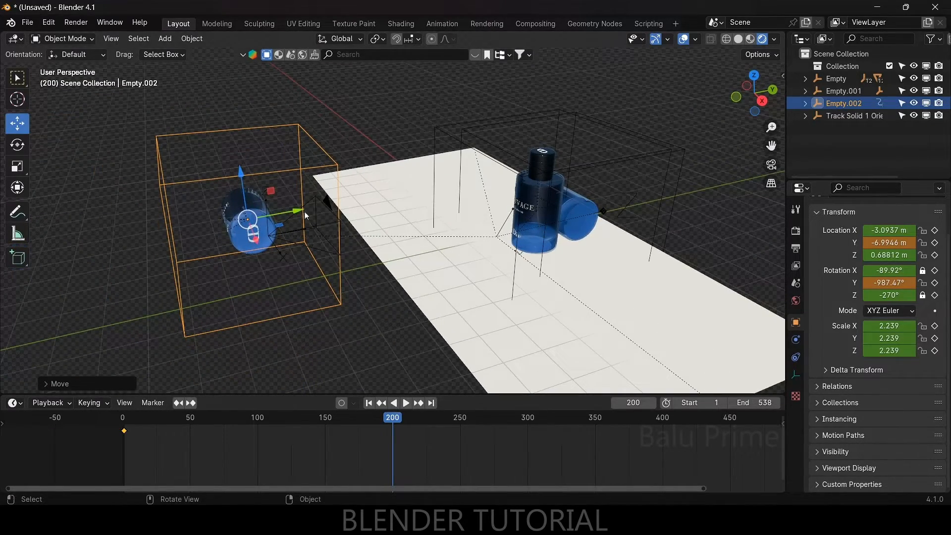
drag(297, 212, 254, 290)
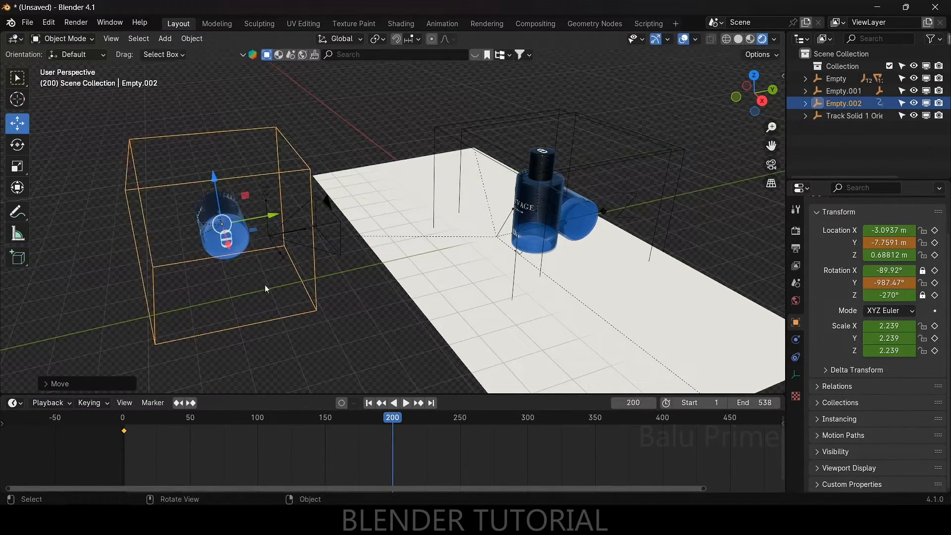
key(i)
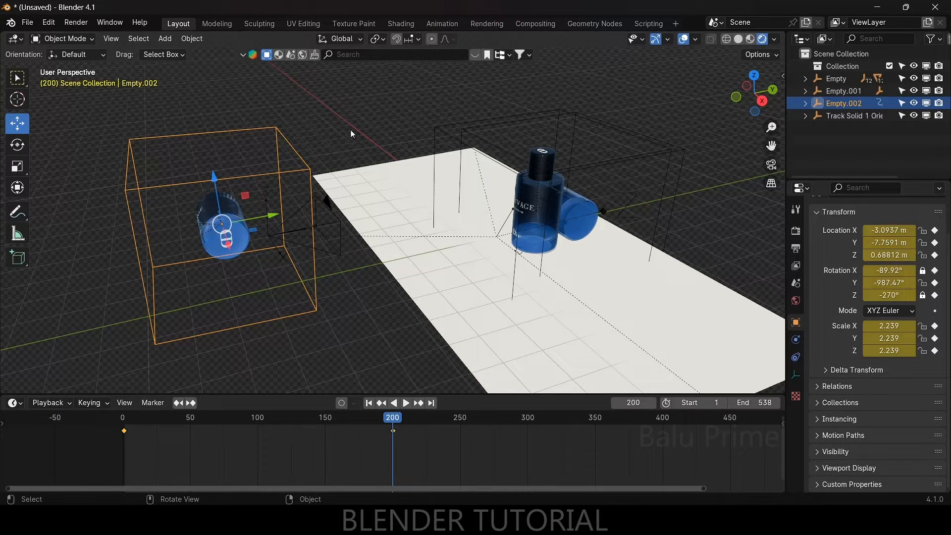
Step: Play the rolling bottle animation from the first frame through the camera view
key(KP_0)
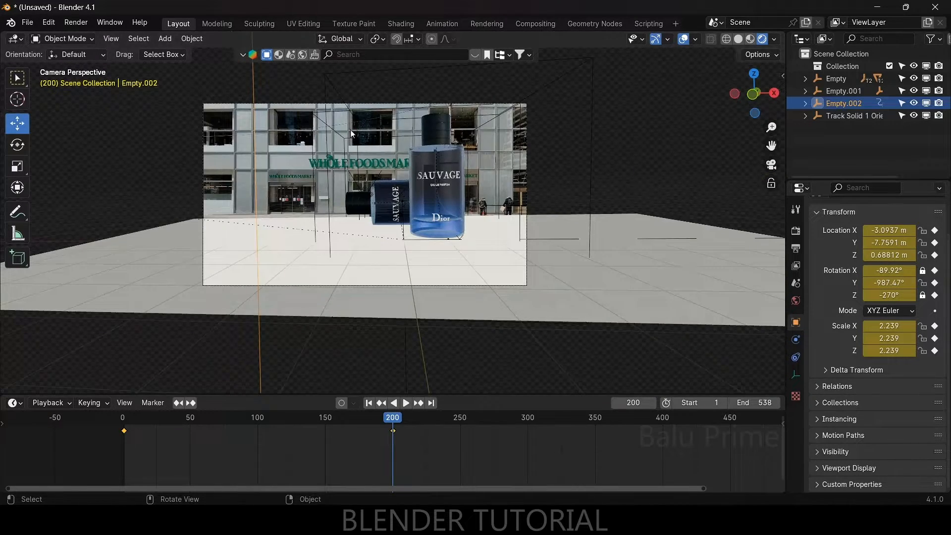
click(369, 403)
key(space)
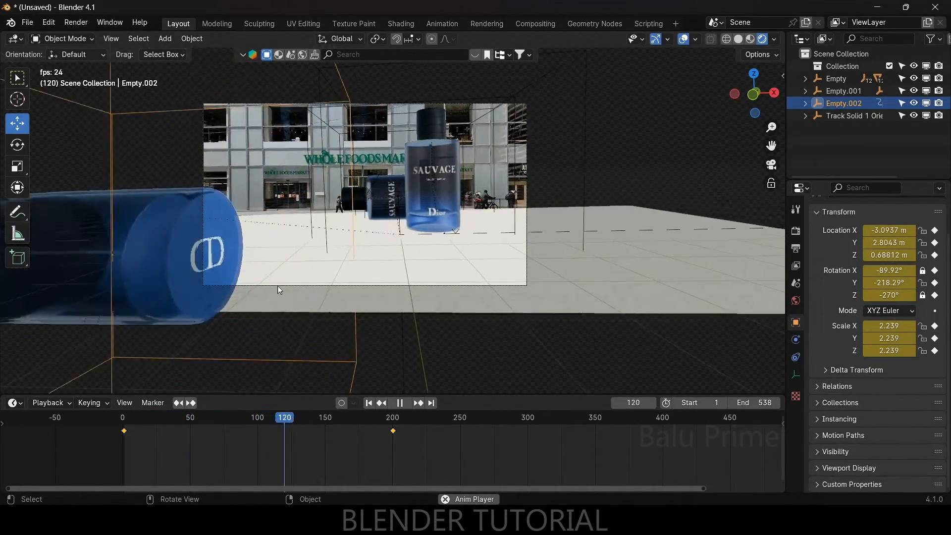
key(space)
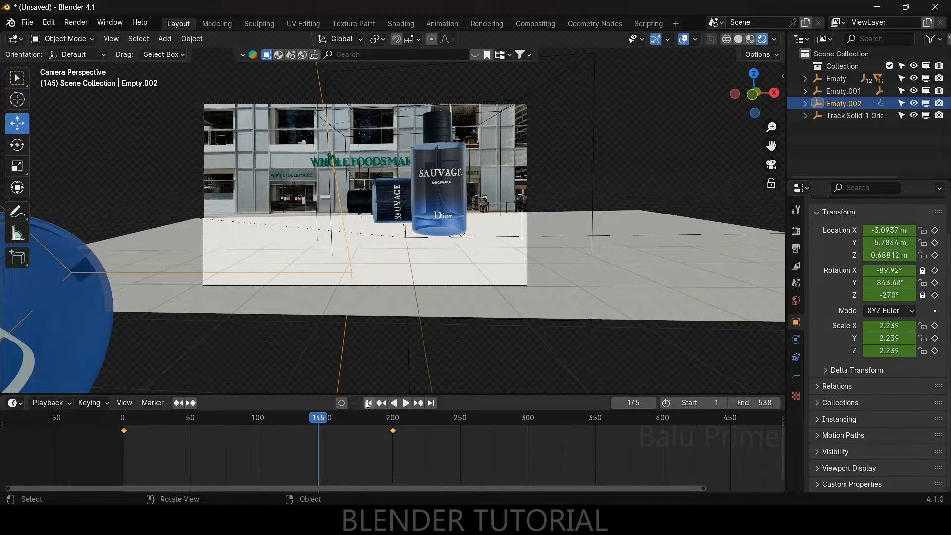
Step: Return to frame 1, try Linear interpolation on the rolling bottle's keyframes, and preview the motion
click(369, 403)
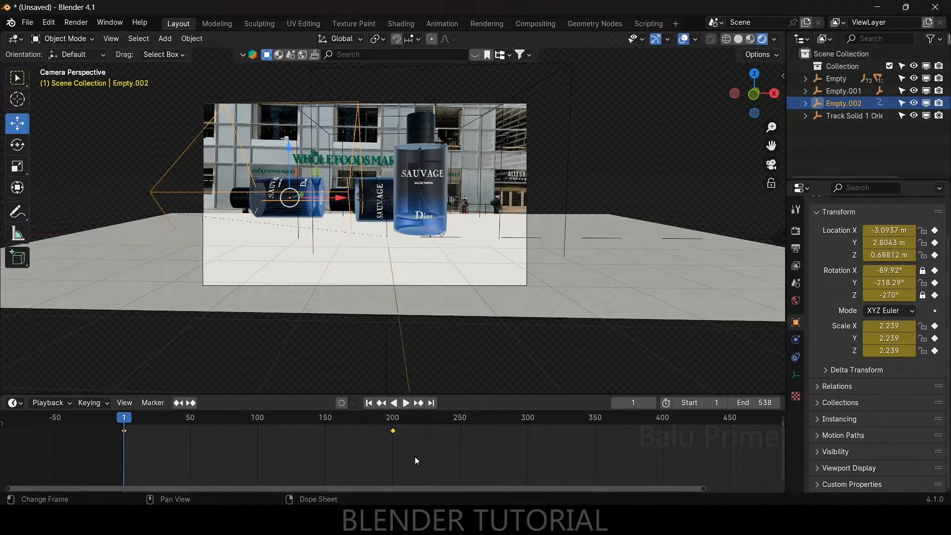
key(t)
click(200, 427)
key(space)
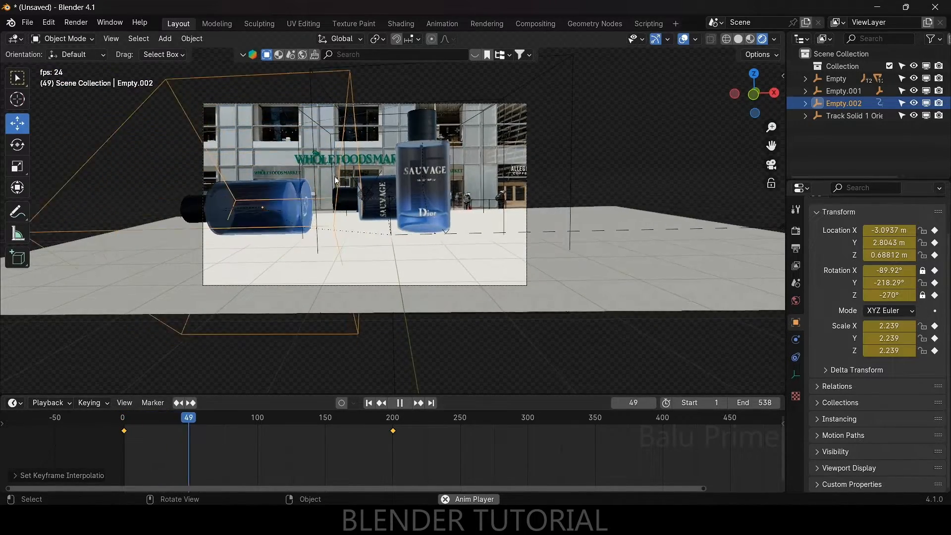
key(space)
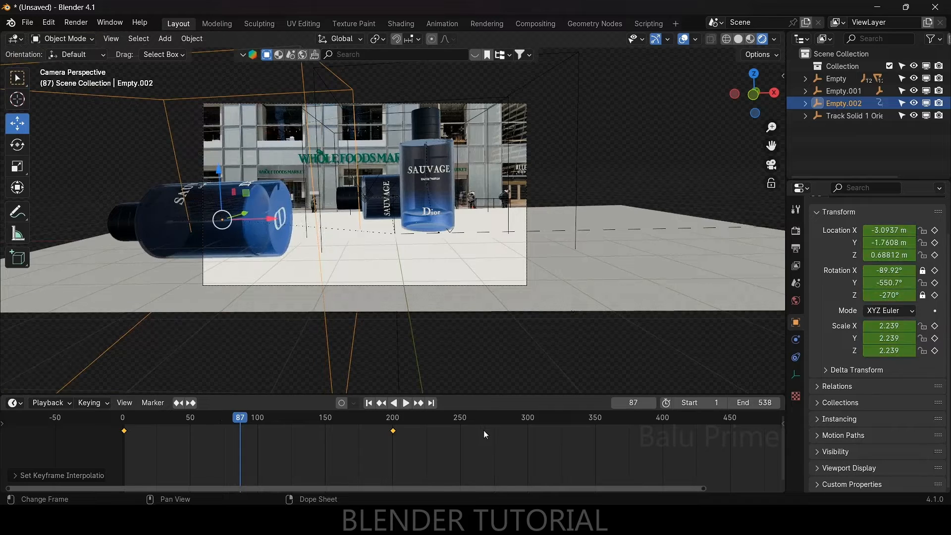
Step: Set the rolling bottle's keyframe interpolation back to Bézier and return to frame 1
key(t)
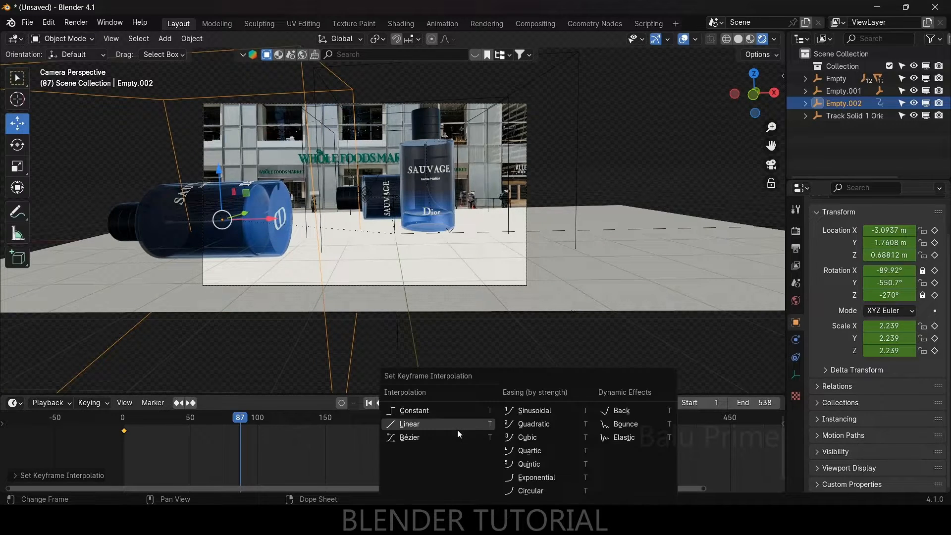
click(413, 446)
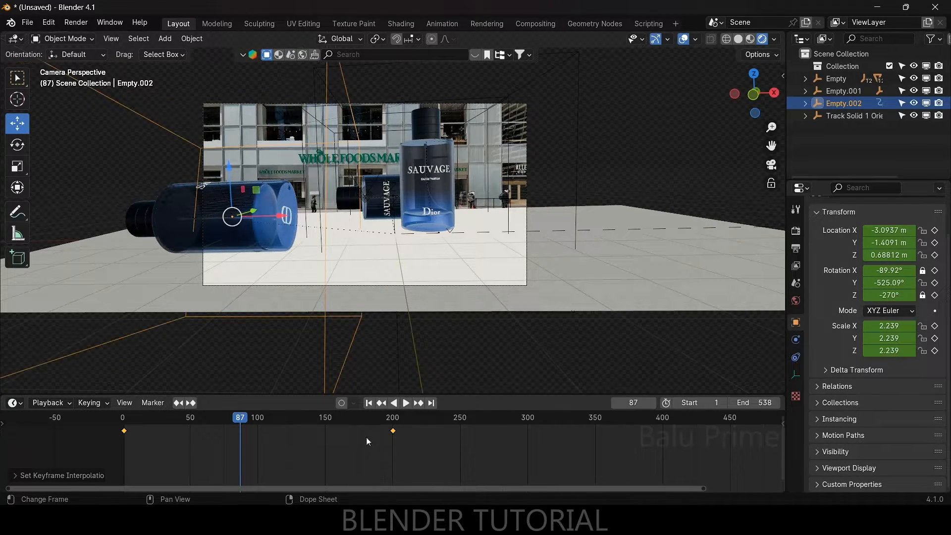
click(368, 403)
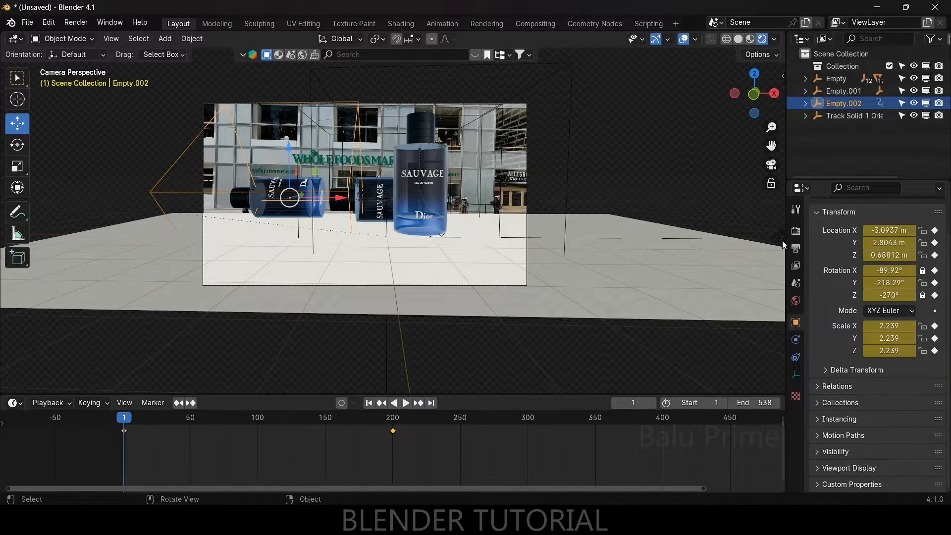
Step: Open the render settings and save the project as fash.blend in the Downloads folder
scroll(811, 248, up, 2)
click(796, 231)
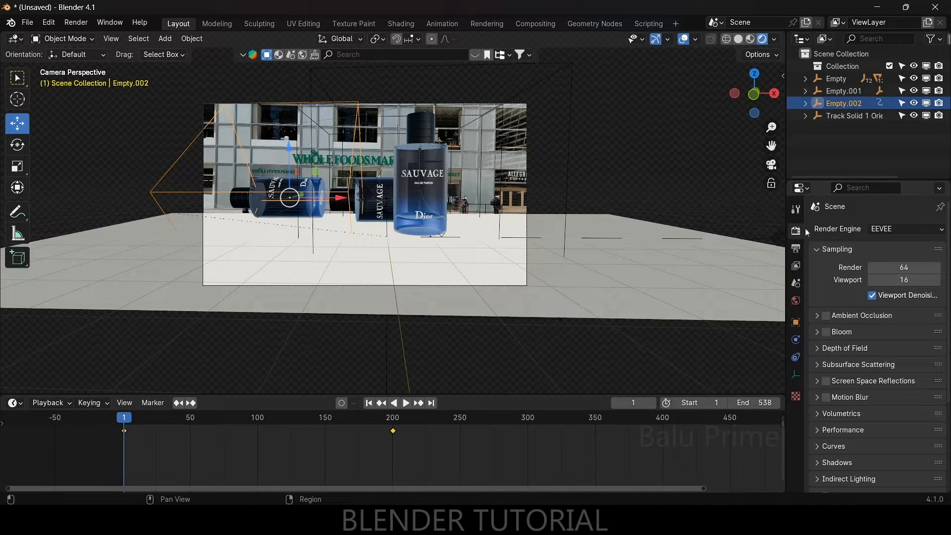
click(880, 229)
key(ctrl+s)
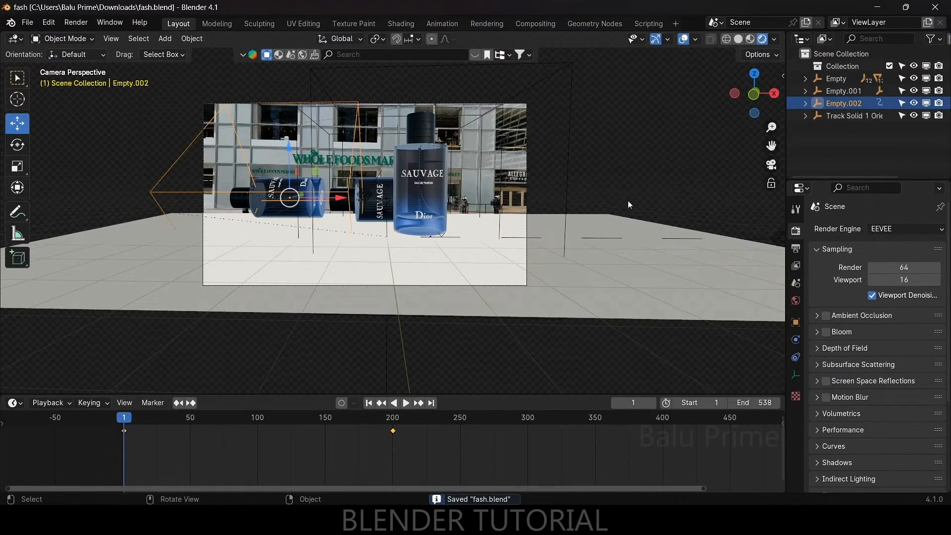
Step: Switch the render engine to Cycles and set the device to GPU Compute
click(881, 228)
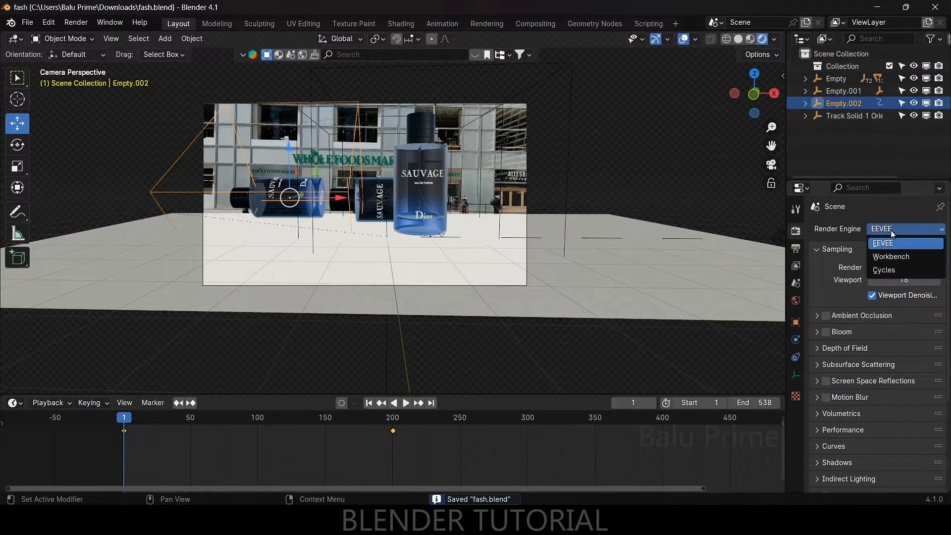
click(883, 270)
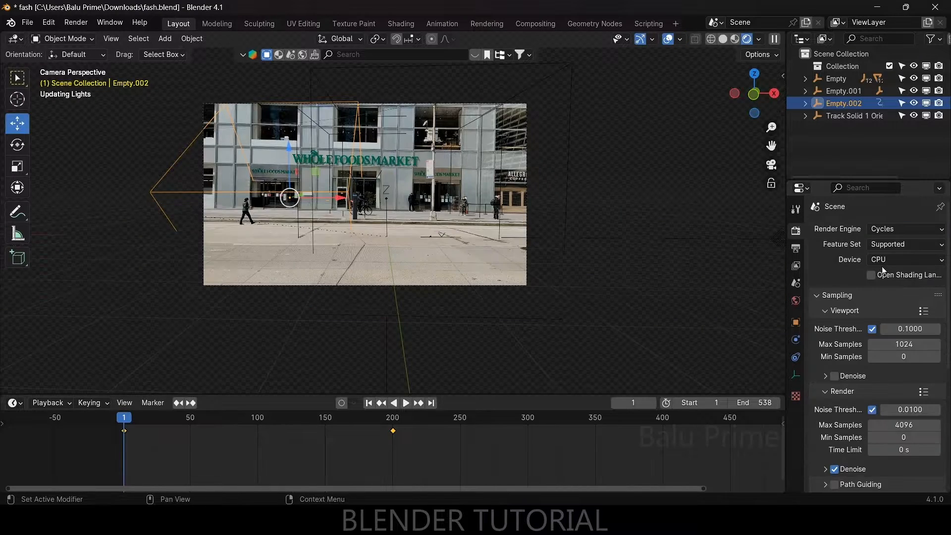
click(886, 261)
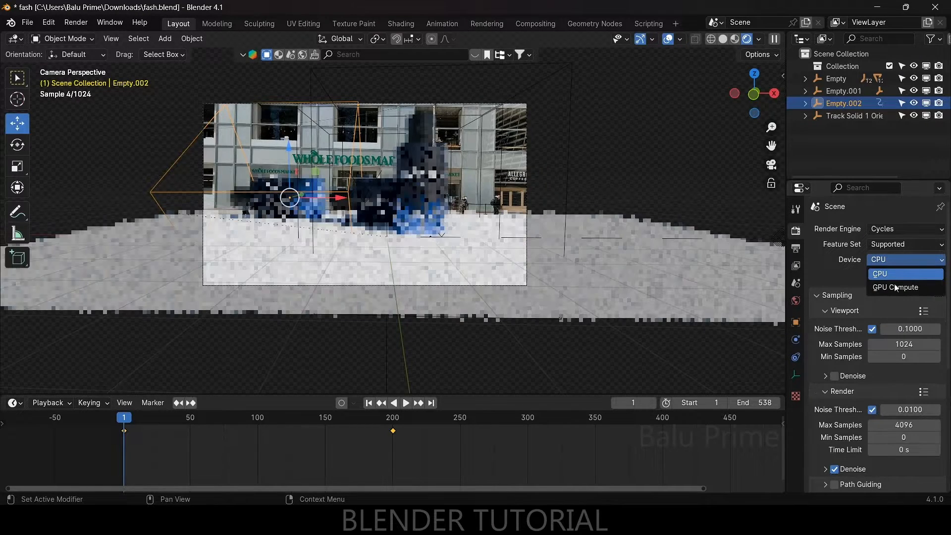
click(896, 287)
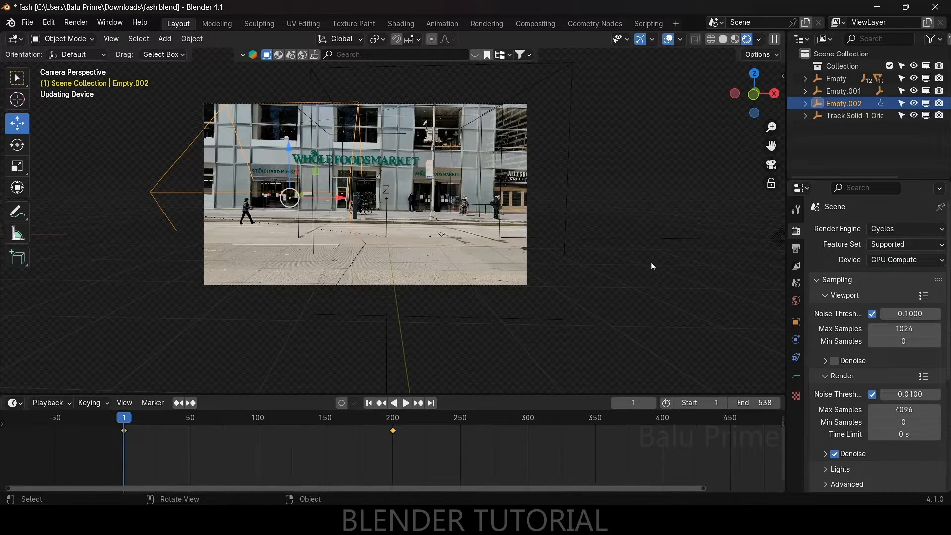
Step: Make the Track Solid 1 ground plane a shadow catcher in its object visibility settings
click(590, 291)
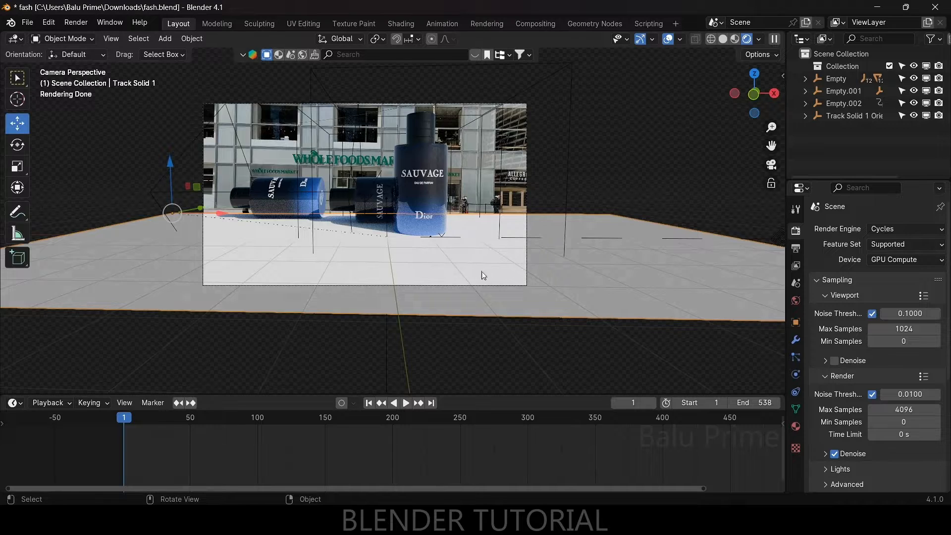
click(796, 325)
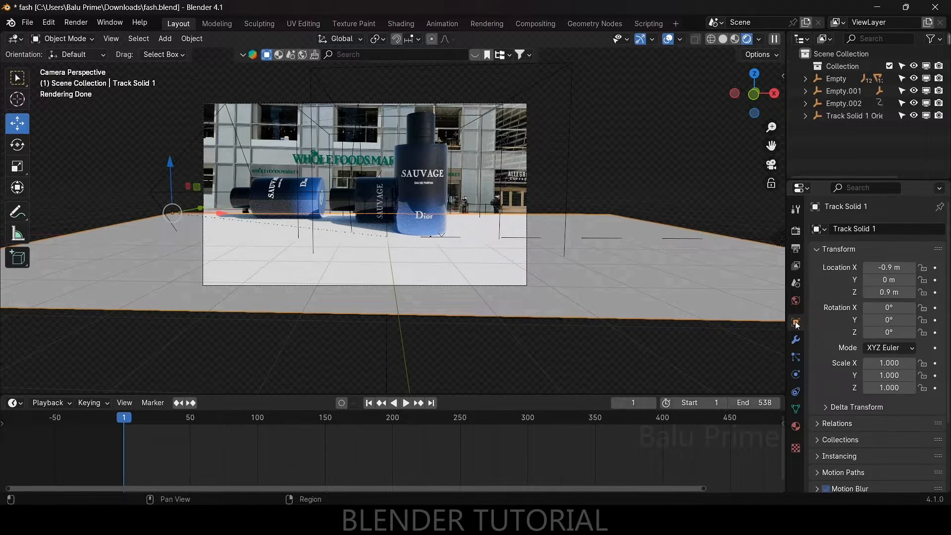
scroll(837, 411, down, 5)
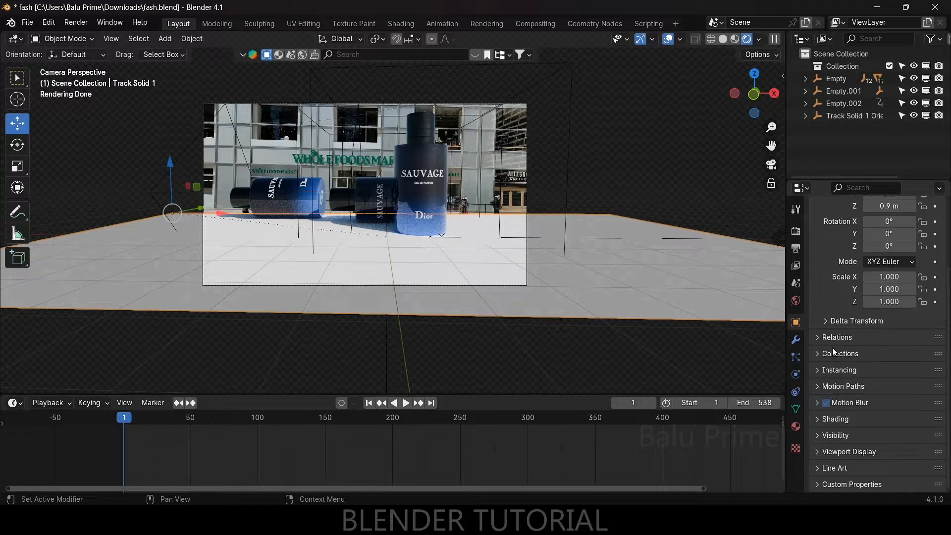
click(817, 435)
scroll(816, 436, down, 5)
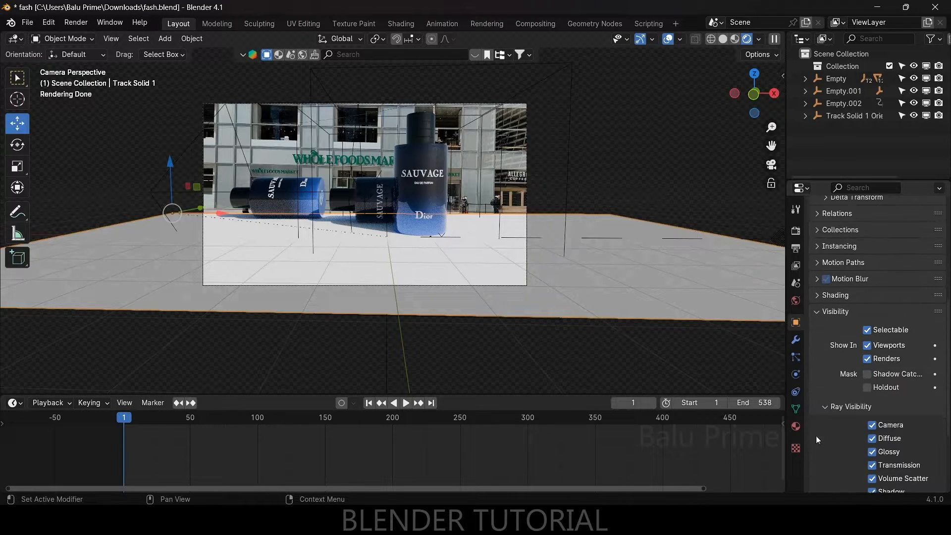
click(867, 375)
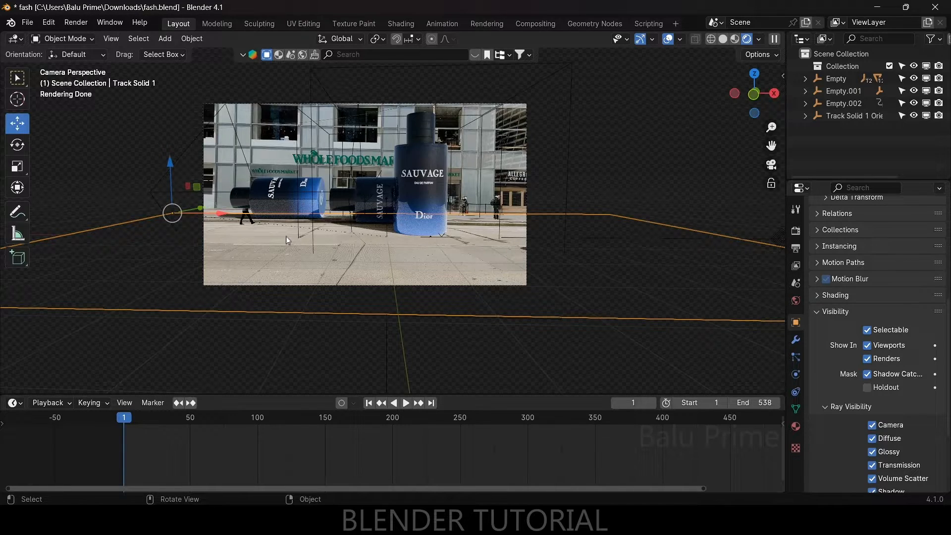
Step: Move the rolling bottle closer to the camera at frame 1, keyframe it again, and preview the animation
click(298, 173)
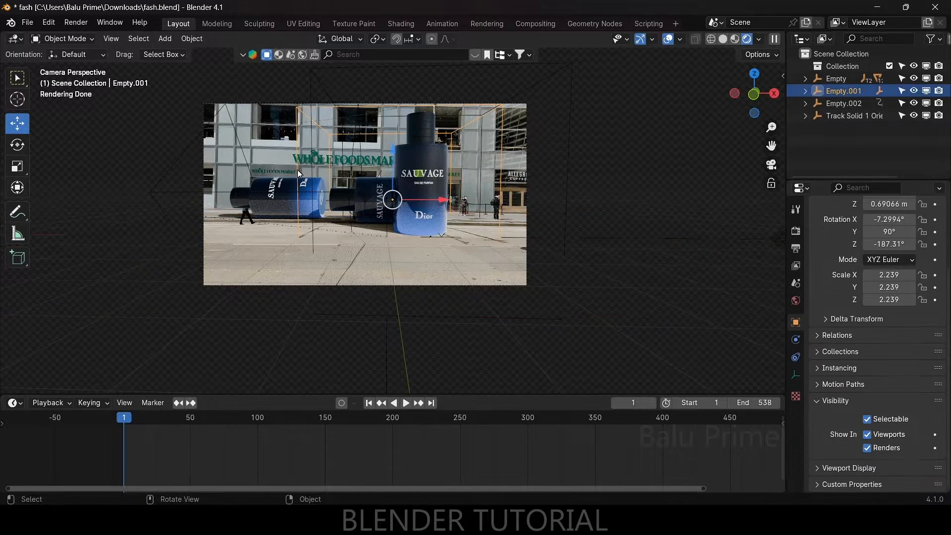
click(215, 119)
drag(298, 197, 299, 173)
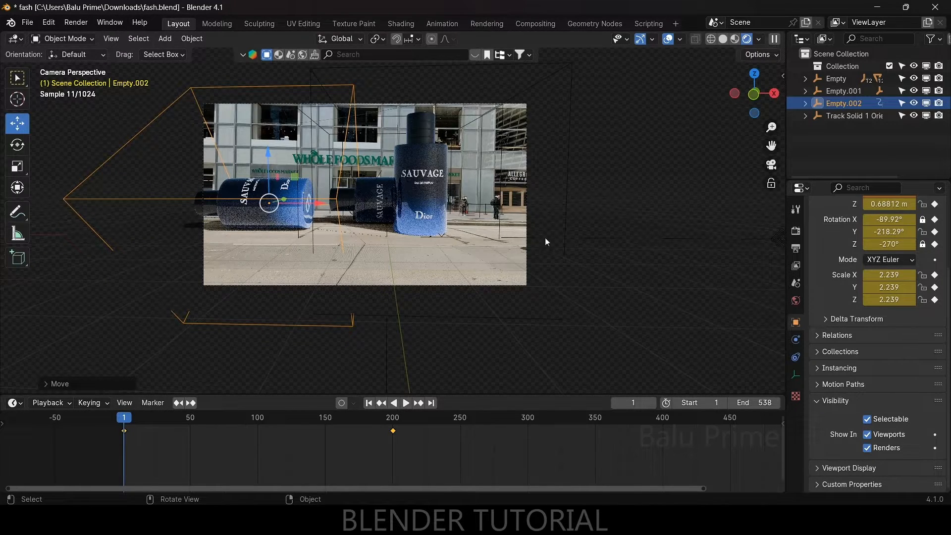
key(i)
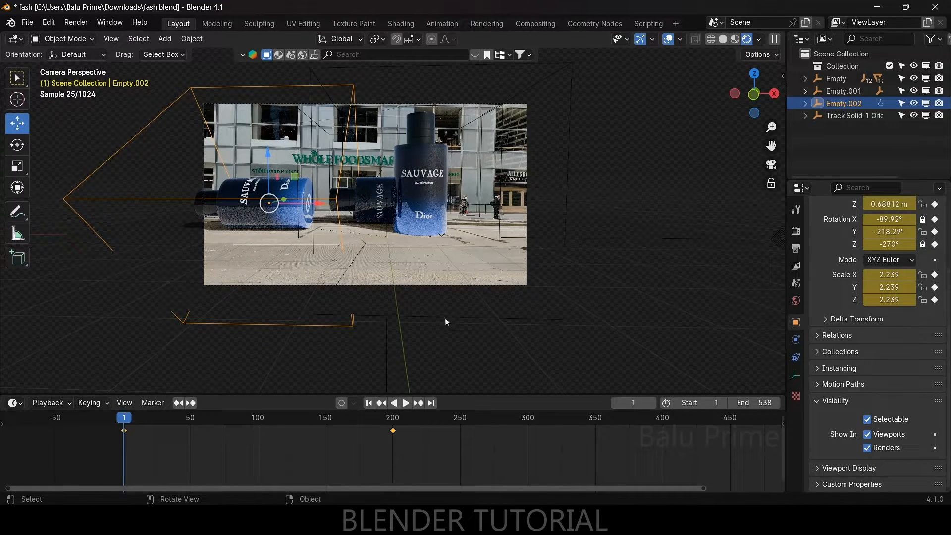
key(space)
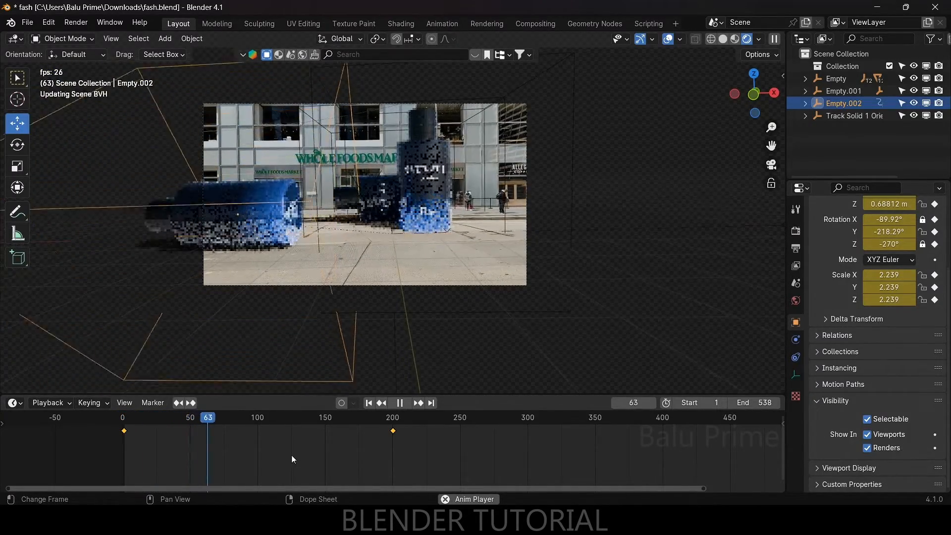
key(space)
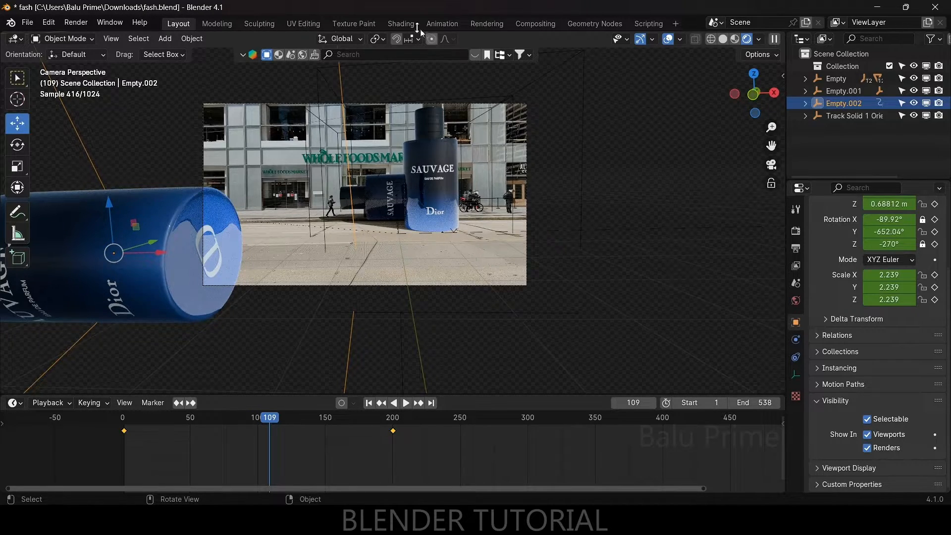
Step: Switch to the Shading workspace with a rendered viewport and show the World shader nodes
click(408, 27)
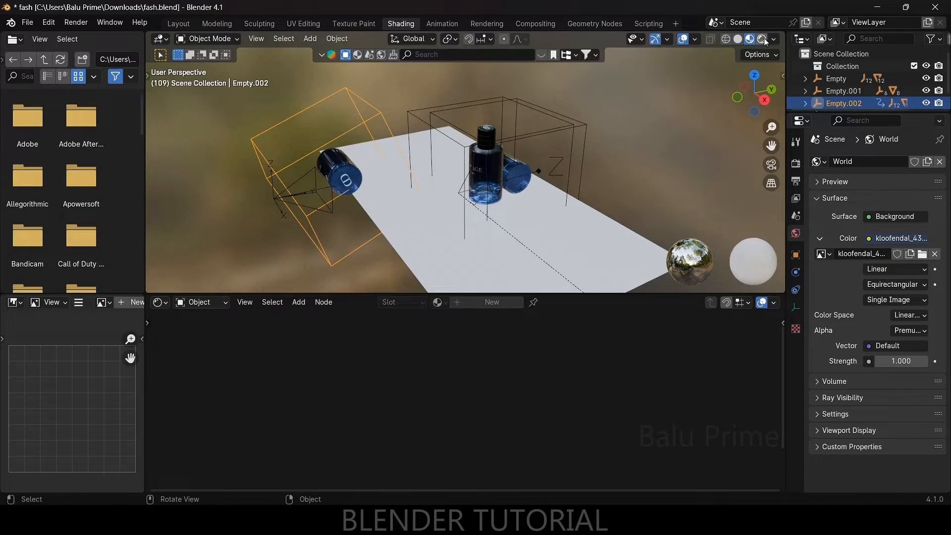
middle_drag(661, 173, 681, 204)
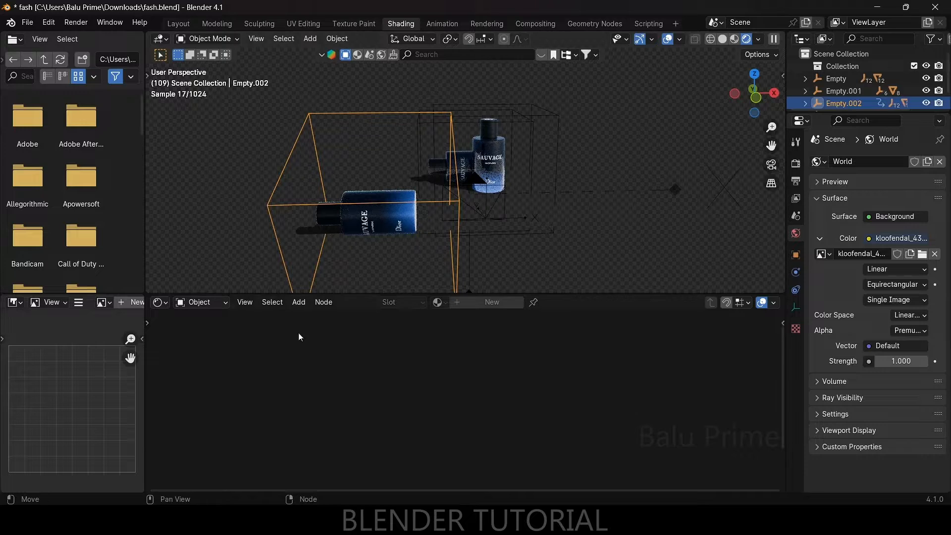
click(211, 305)
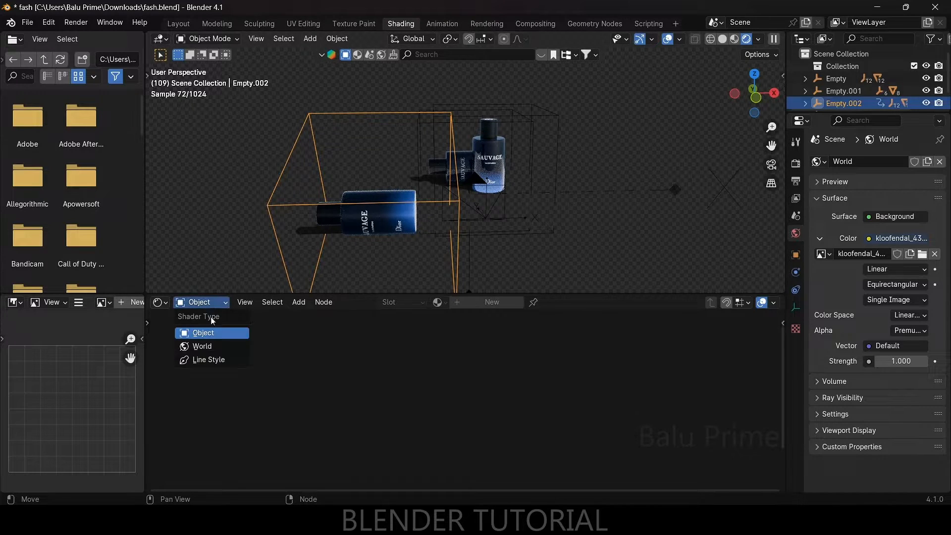
click(201, 346)
middle_drag(528, 440, 561, 445)
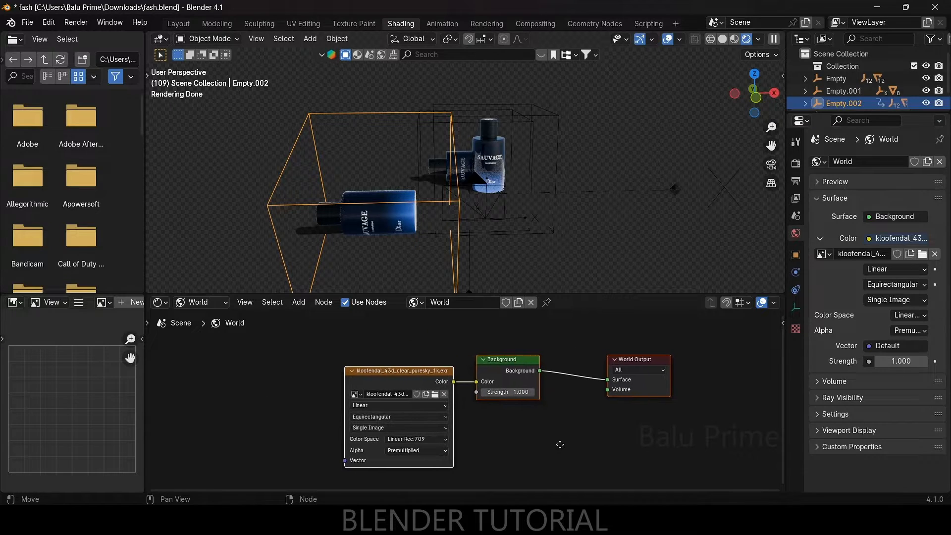
Step: Turn off Transparent under the Film render settings and orbit the view to see the HDRI sky around the bottles
click(796, 165)
scroll(851, 314, down, 5)
scroll(842, 404, down, 1)
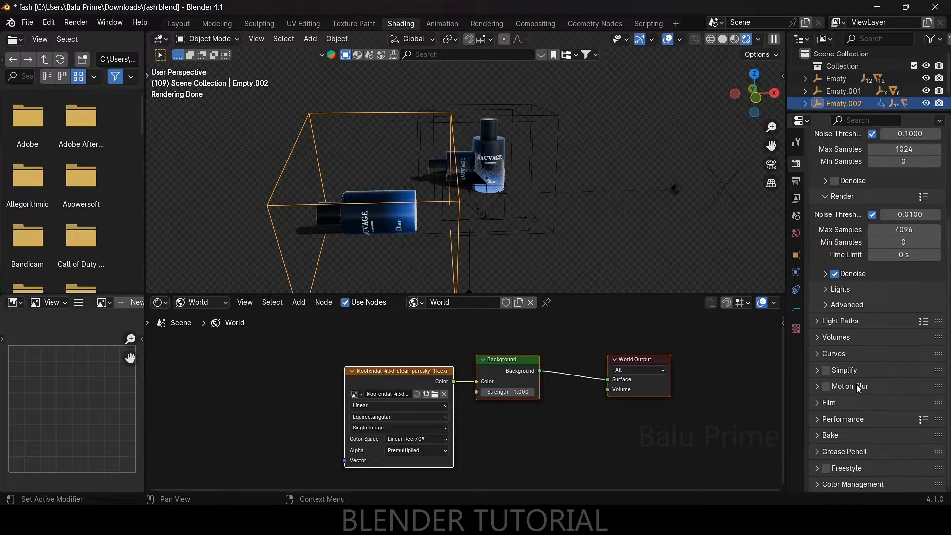
click(814, 402)
scroll(838, 421, down, 6)
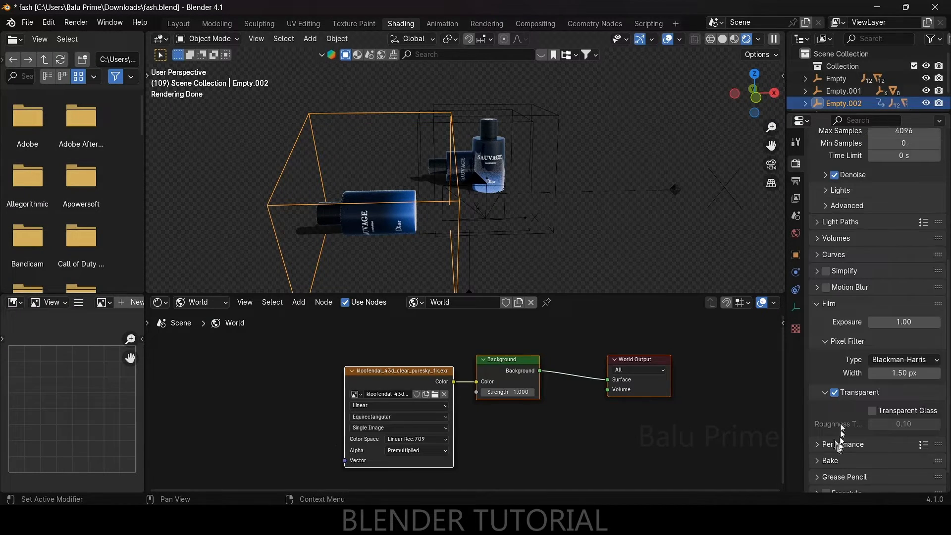
scroll(830, 346, up, 5)
scroll(837, 367, down, 5)
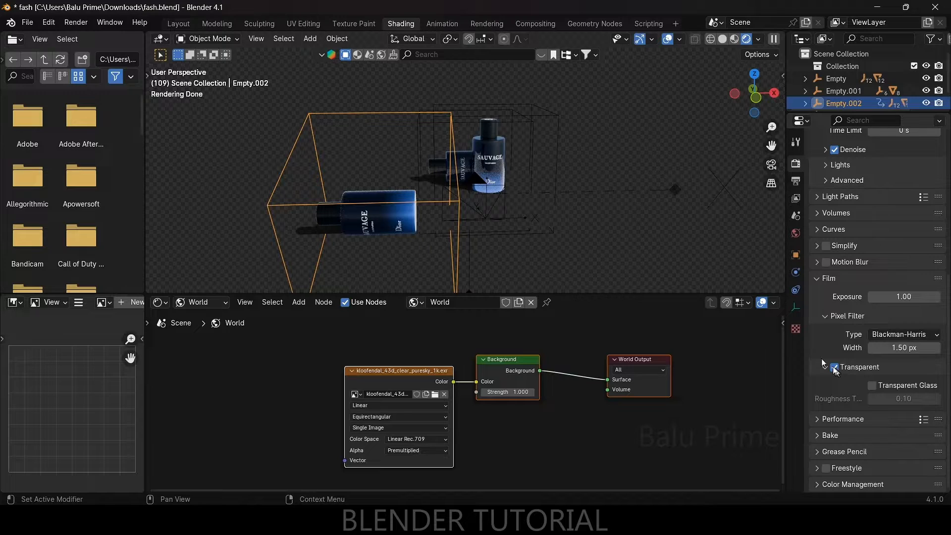
click(834, 368)
middle_drag(614, 209, 596, 217)
Step: Select the HDRI environment texture node and check in the add-on preferences that Node Wrangler is enabled
click(375, 375)
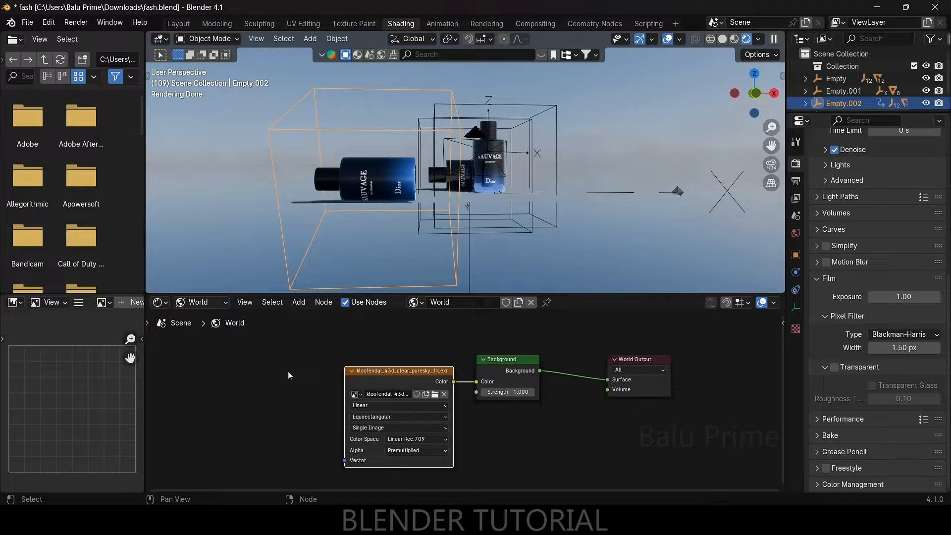
click(50, 23)
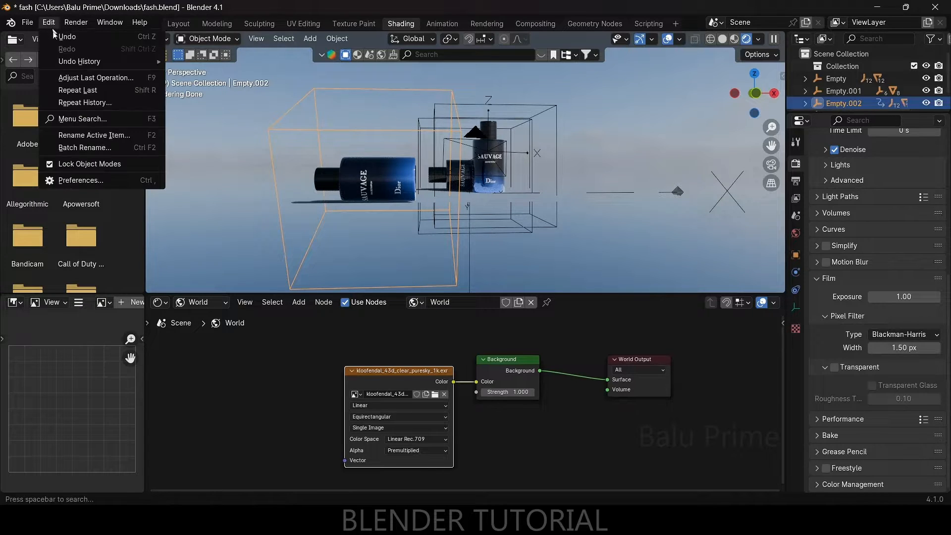
click(85, 180)
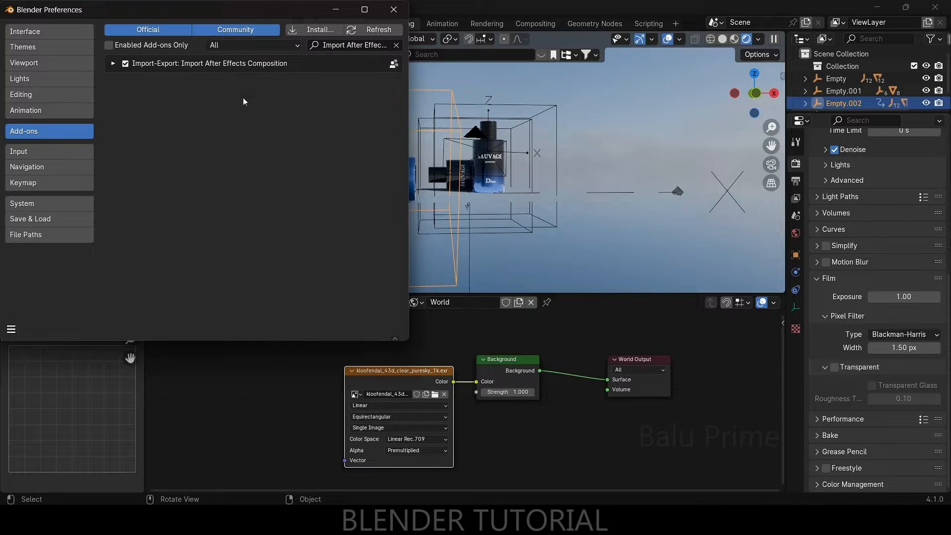
click(396, 45)
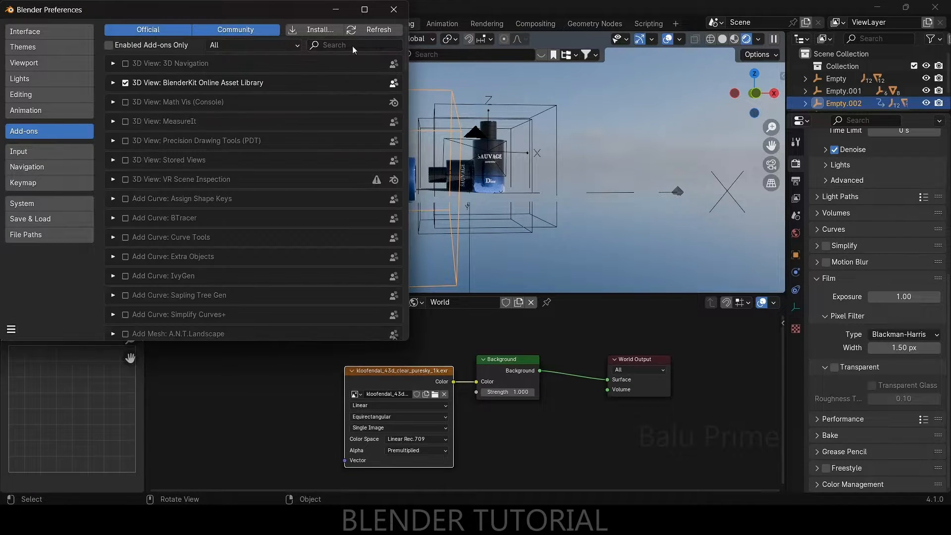
text(node)
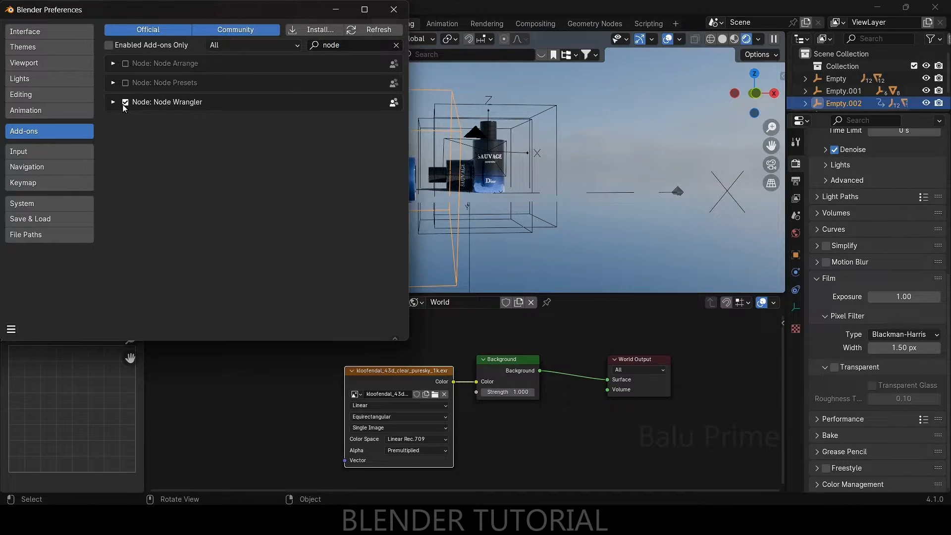
click(394, 9)
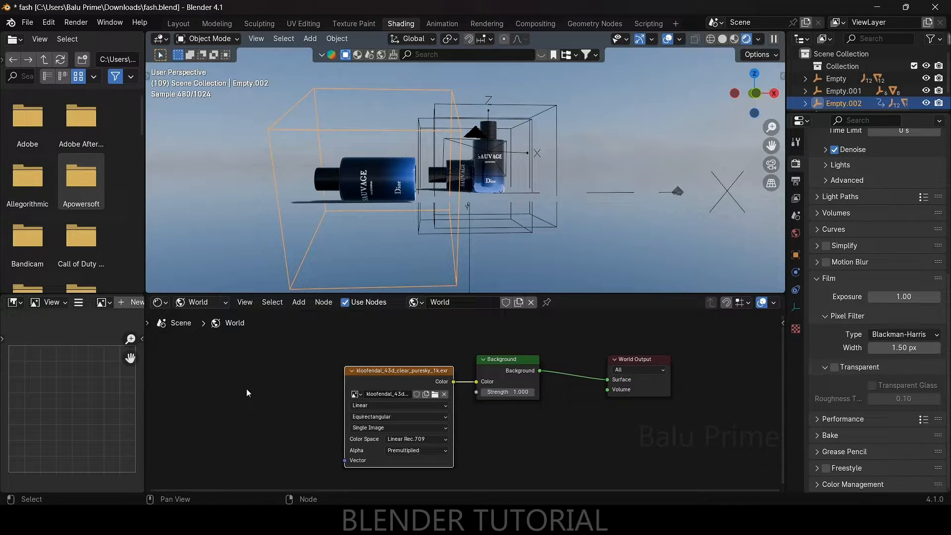
Step: Add Texture Coordinate and Mapping nodes wired into the HDRI environment texture
key(ctrl+t)
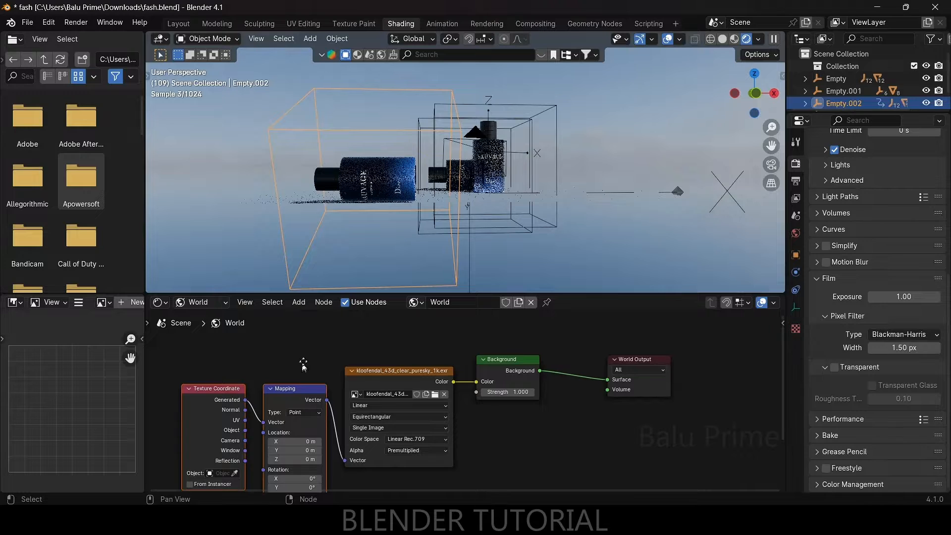
middle_drag(310, 347, 329, 303)
middle_drag(592, 214, 582, 234)
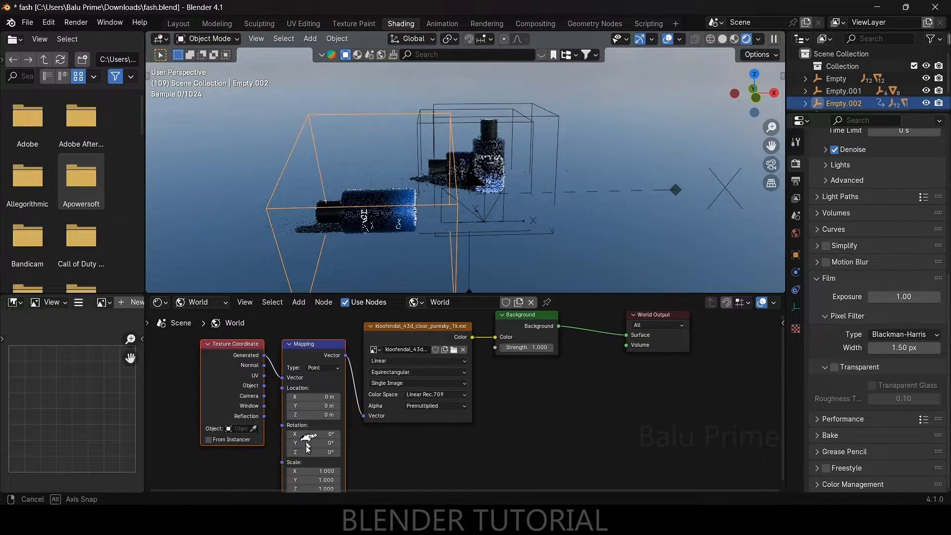
Step: Rotate the HDRI by setting the Mapping node's Y rotation to 80°
drag(313, 443, 342, 443)
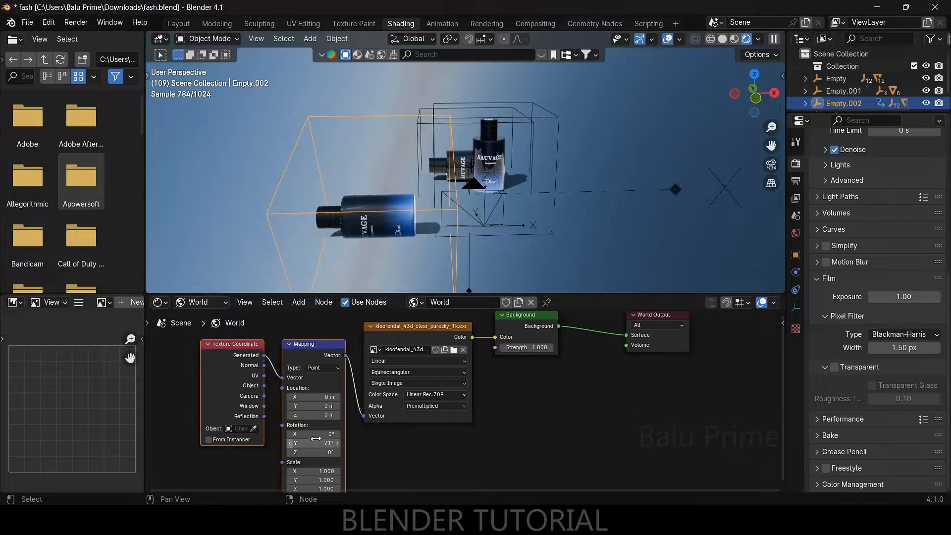
mouse_move(316, 443)
mouse_down()
mouse_move(328, 443)
mouse_move(315, 438)
mouse_up()
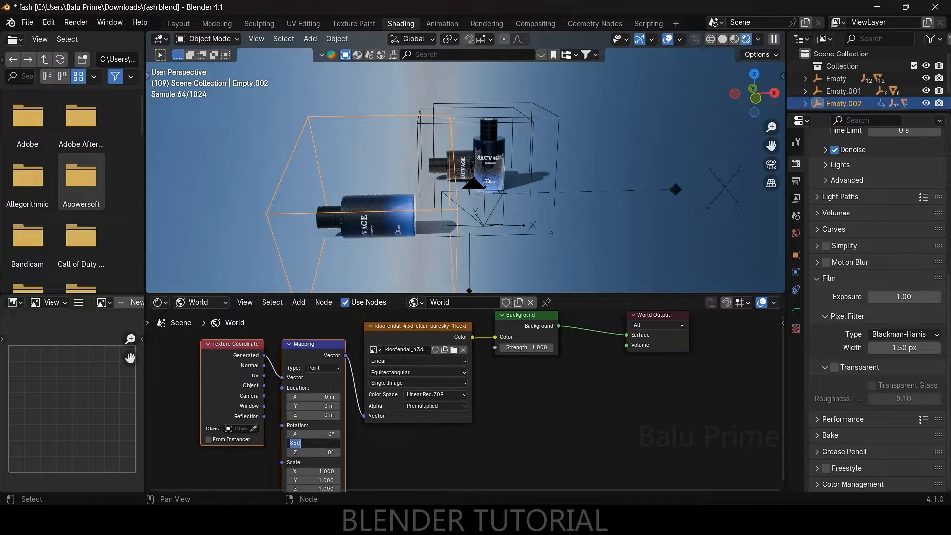
drag(325, 443, 318, 444)
double_click(318, 444)
text(90)
key(Return)
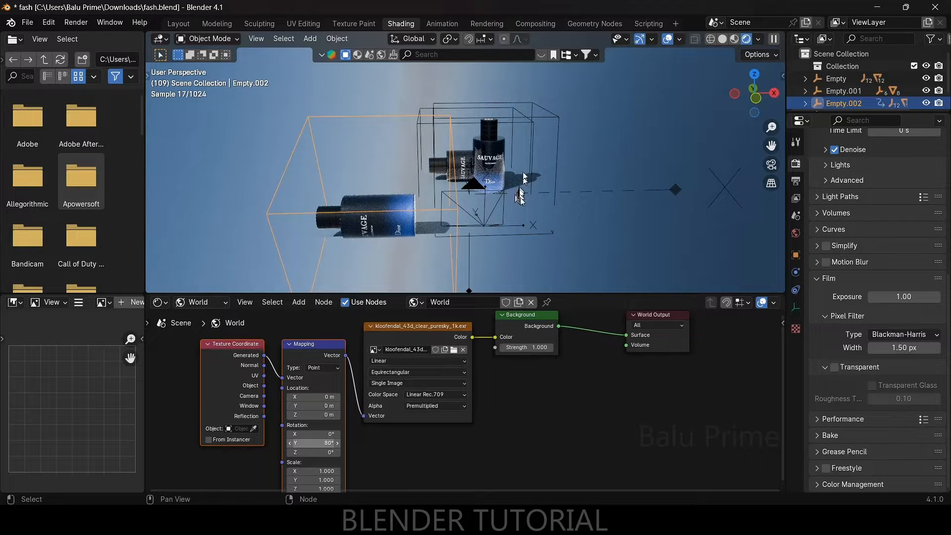
Step: Return to the Layout workspace and change the render engine to EEVEE
click(180, 25)
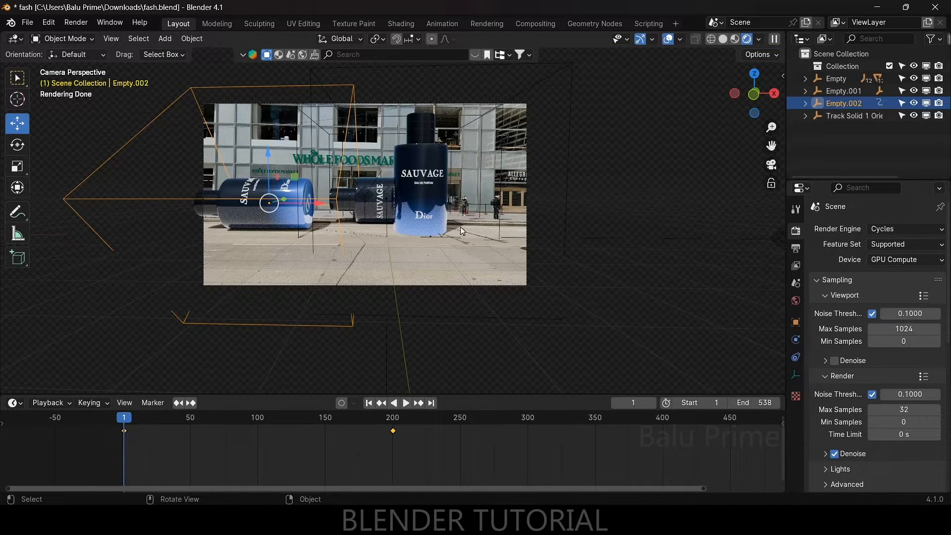
click(907, 229)
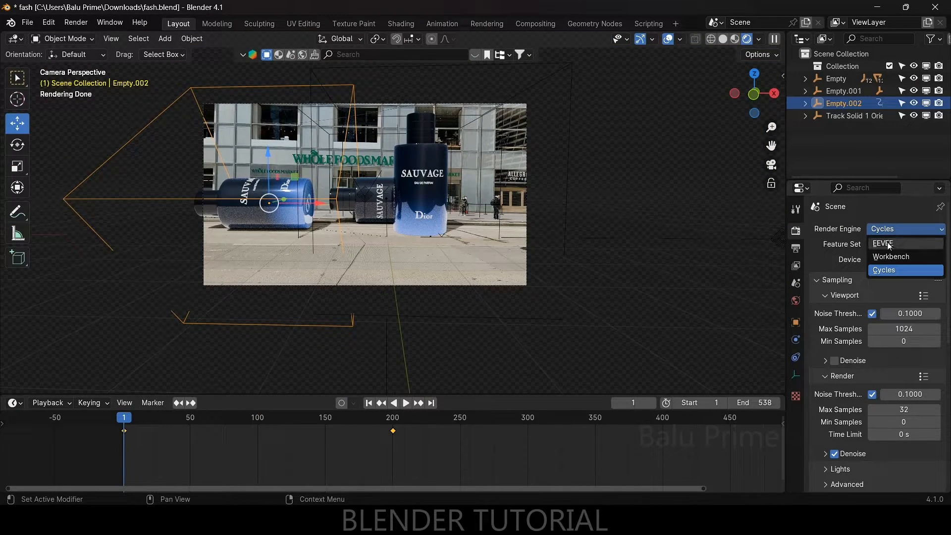
click(897, 230)
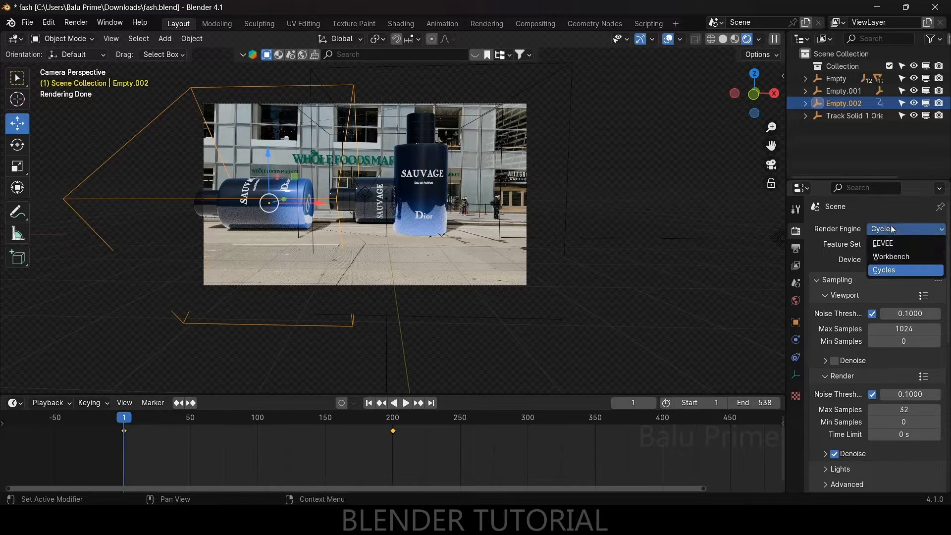
click(895, 244)
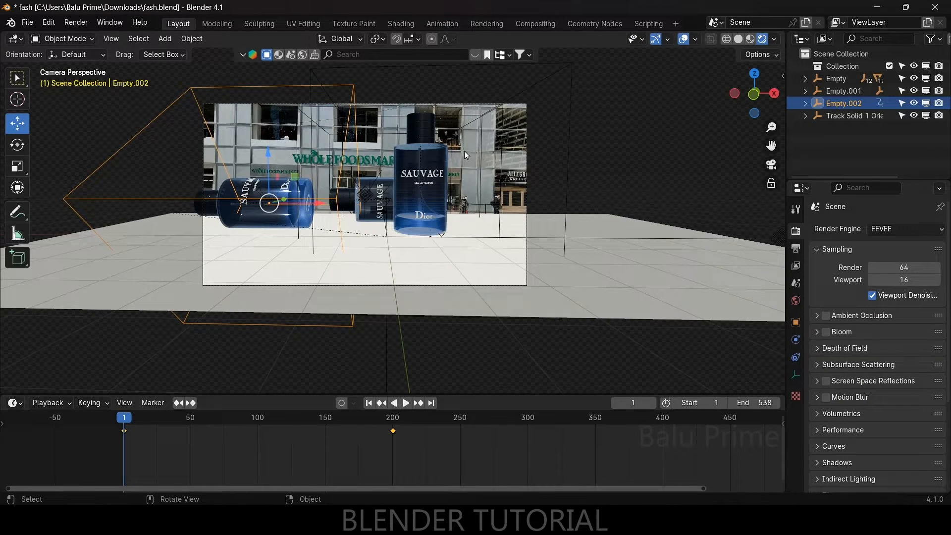
Step: Select the empties of the standing bottle and the lying bottle behind it, and move both slightly toward the camera and to the right
click(479, 117)
middle_drag(479, 117, 435, 222)
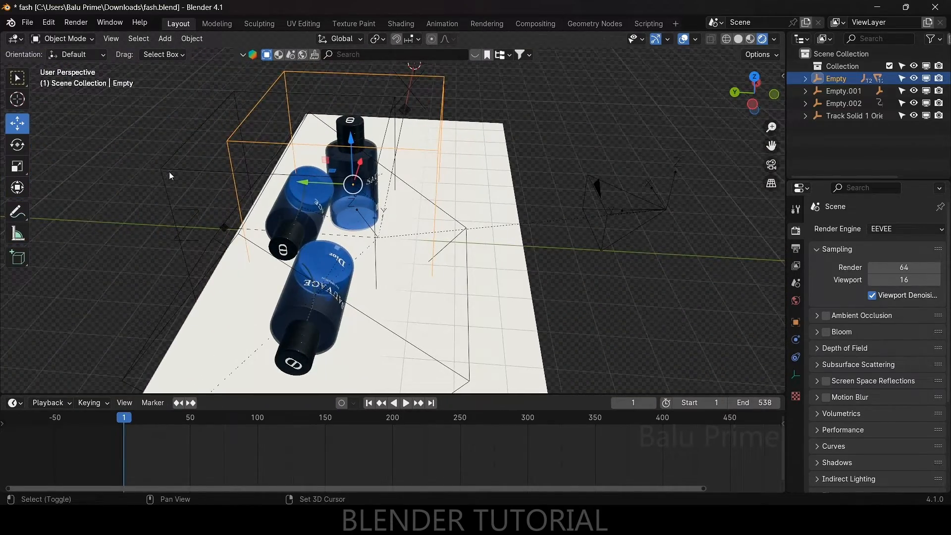
shift+click(171, 176)
drag(286, 194, 305, 196)
key(KP_0)
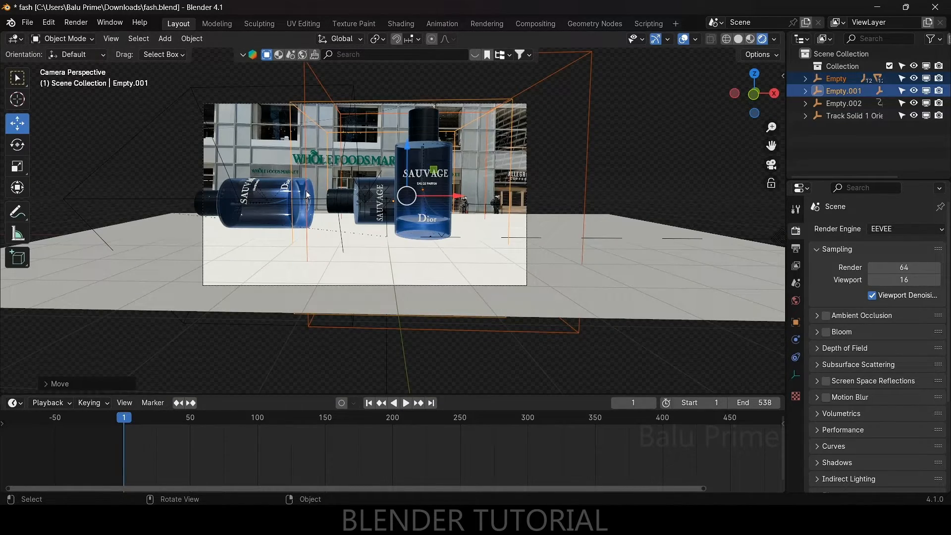
mouse_move(451, 196)
mouse_down()
mouse_move(483, 197)
mouse_move(448, 201)
mouse_up()
Step: Select only the standing bottle's empty and keyframe its location, rotation and scale at frame 162
middle_drag(448, 201, 561, 88)
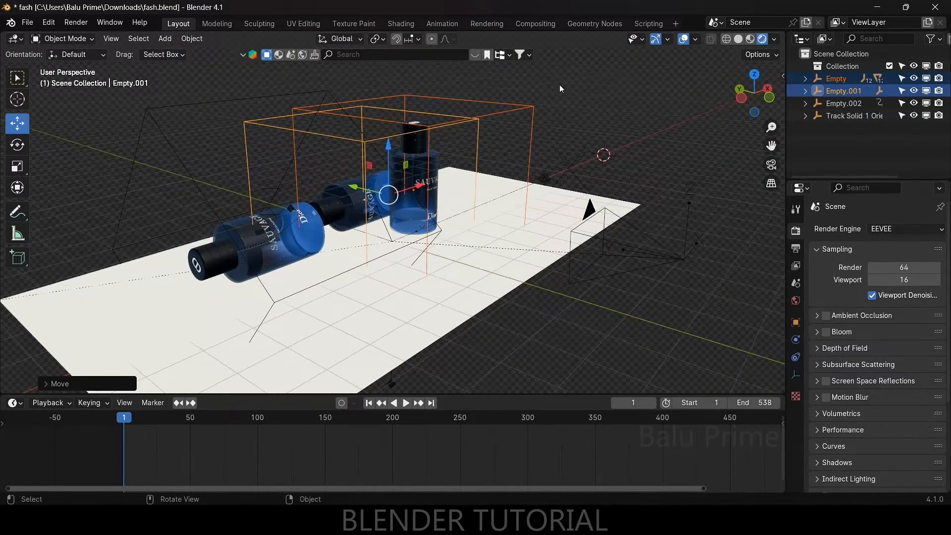
click(528, 135)
click(531, 128)
middle_drag(536, 133, 427, 161)
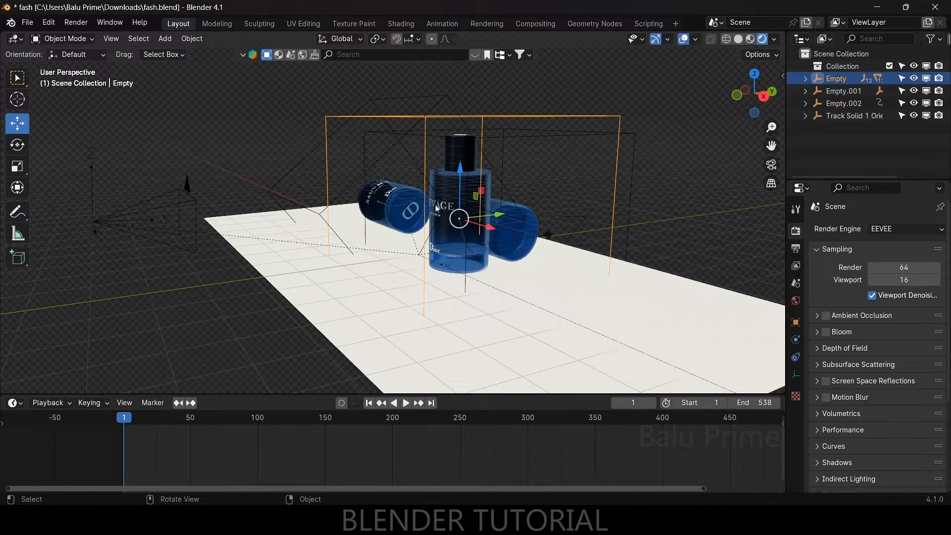
middle_drag(439, 227, 477, 226)
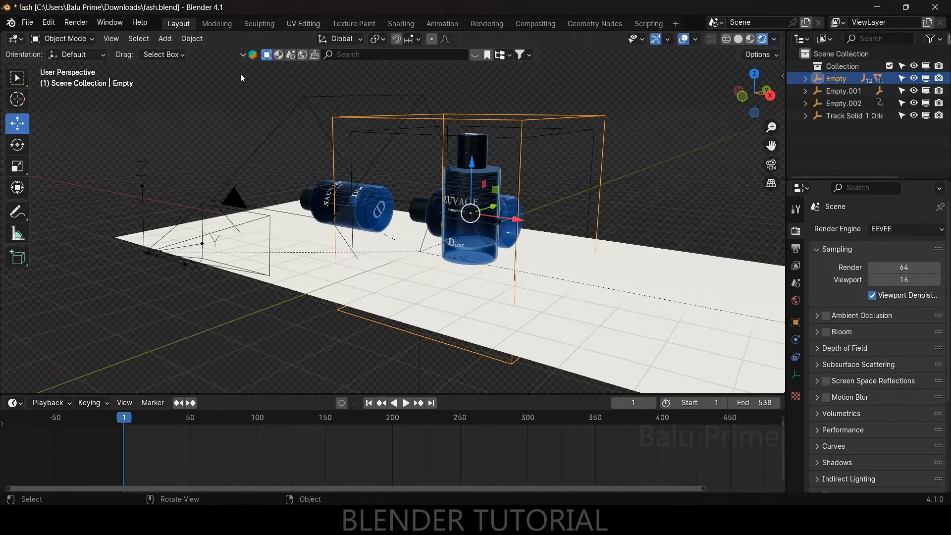
click(341, 422)
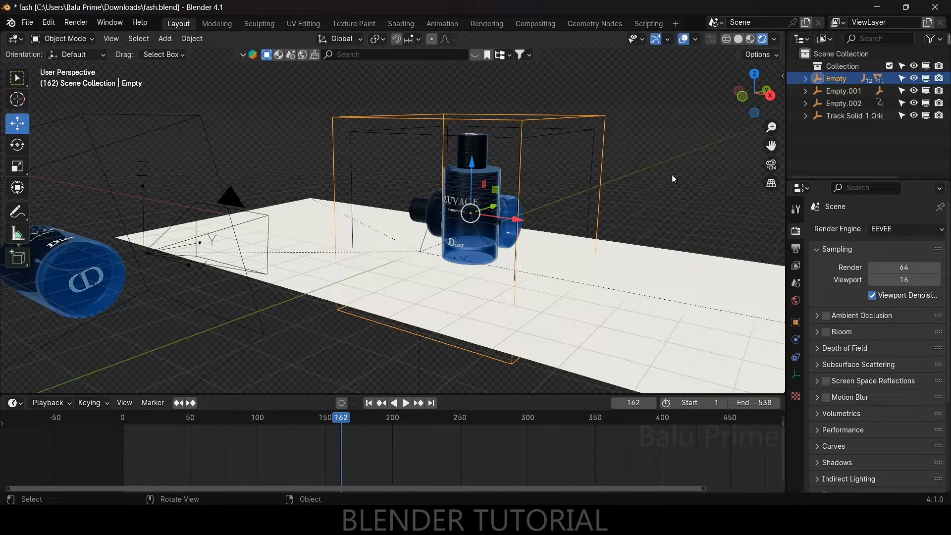
key(i)
click(796, 322)
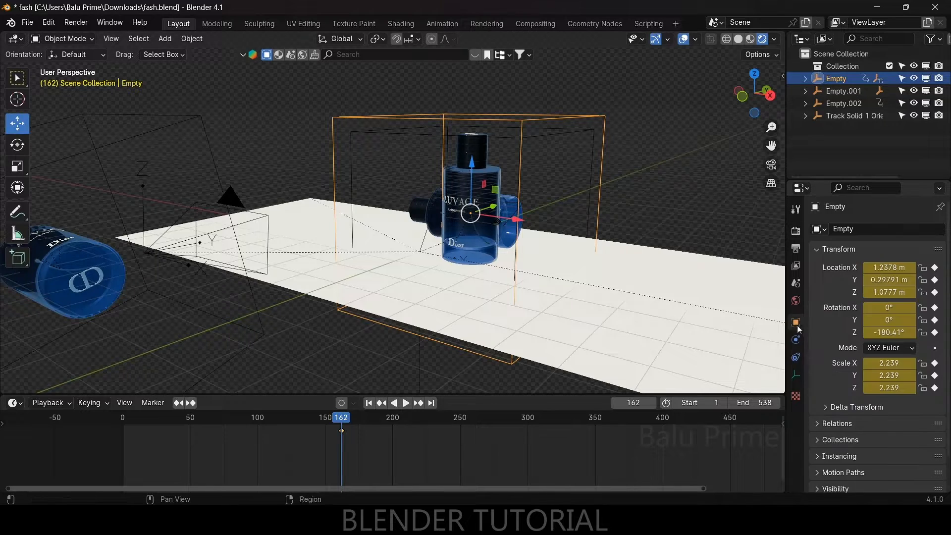
Step: At frame 1, raise the standing bottle to a Z location of about 4.52 m and tilt it to about -19°, 30°, 186°
click(368, 403)
key(KP_0)
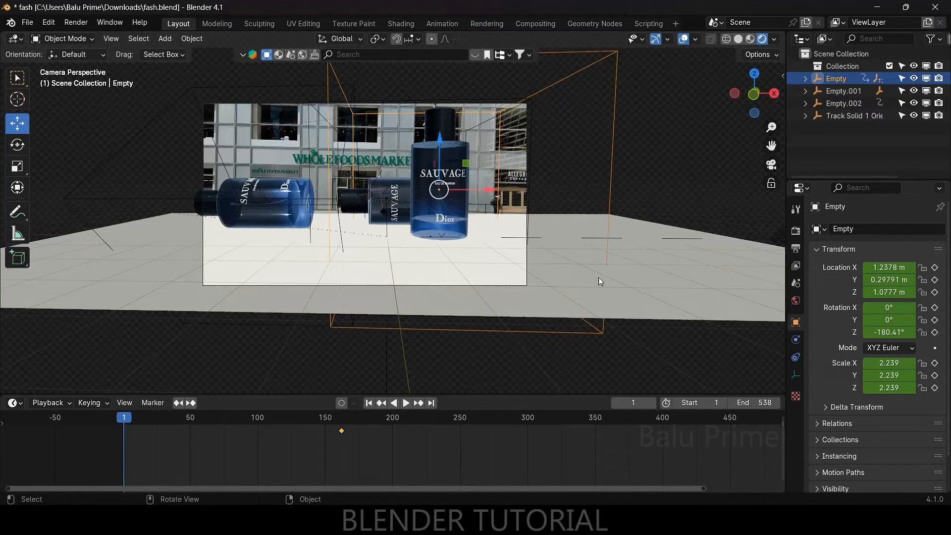
drag(439, 141, 448, 345)
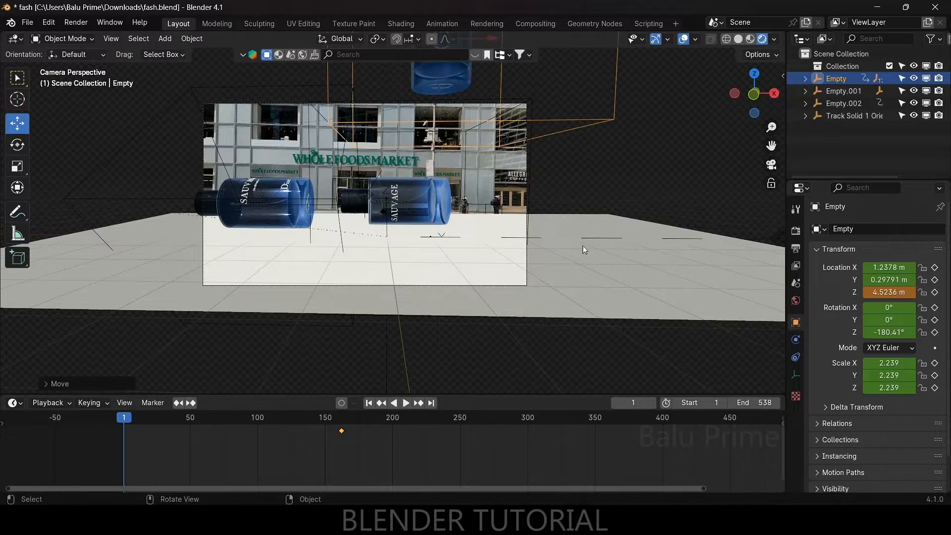
scroll(570, 248, down, 1)
shift+middle_drag(596, 192, 591, 285)
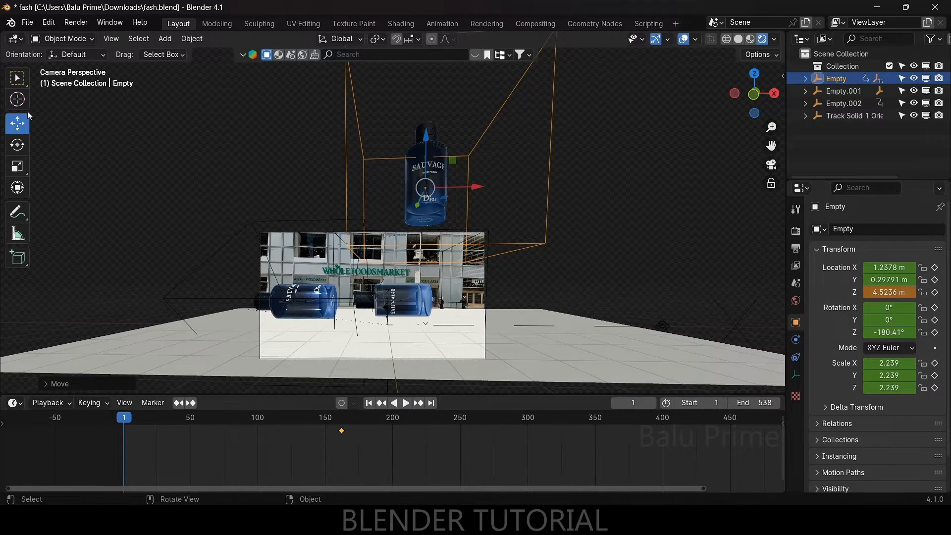
click(17, 145)
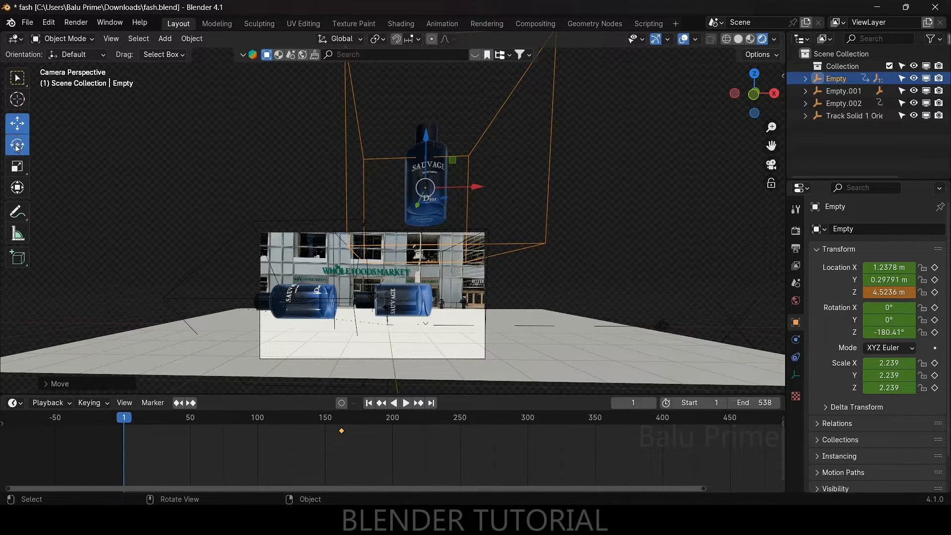
drag(402, 173, 581, 223)
Step: Keyframe the raised, tilted pose of the standing bottle at frame 1 and play back the falling animation
key(i)
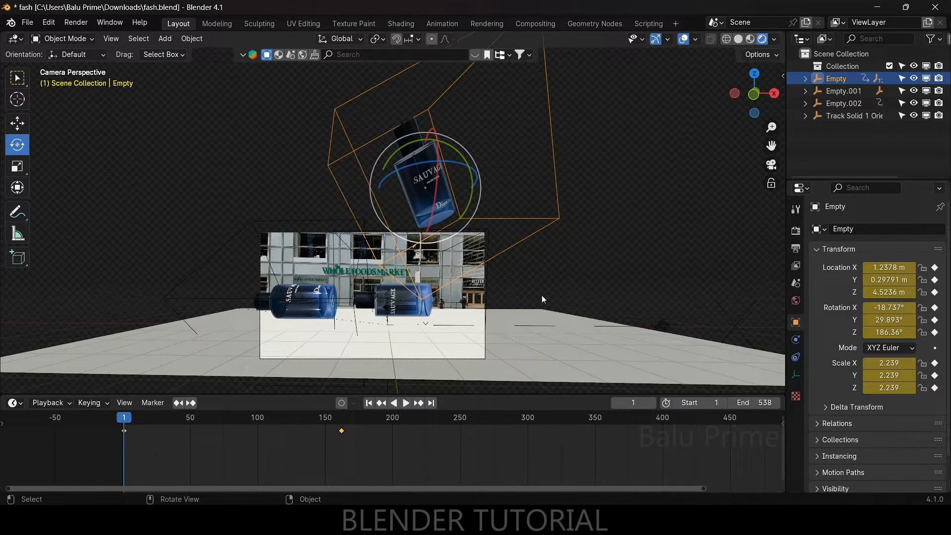
key(space)
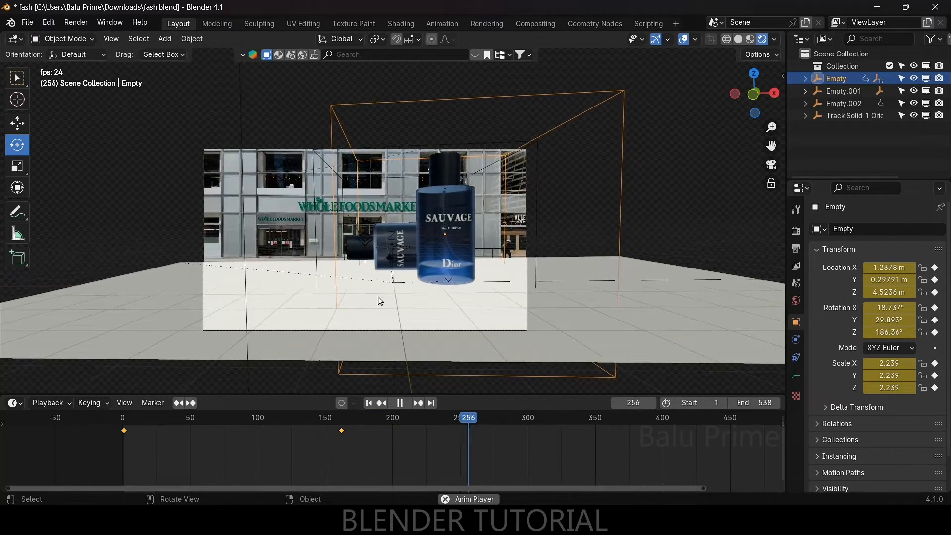
key(space)
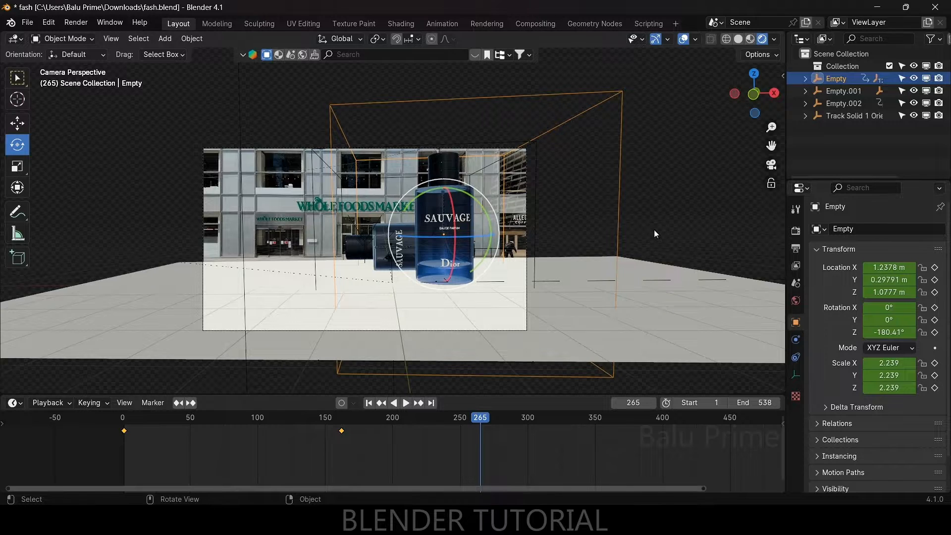
Step: Change the render engine from EEVEE back to Cycles
click(797, 231)
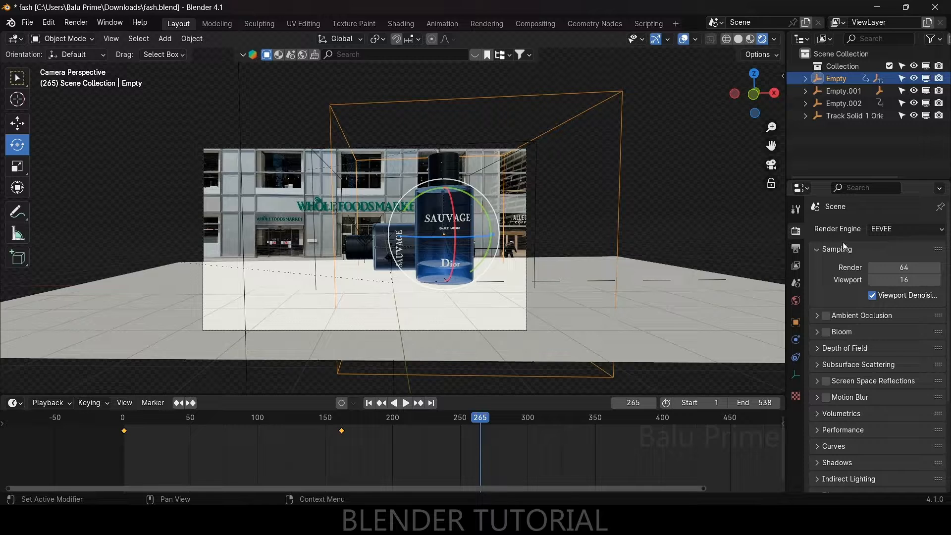
click(905, 229)
click(891, 270)
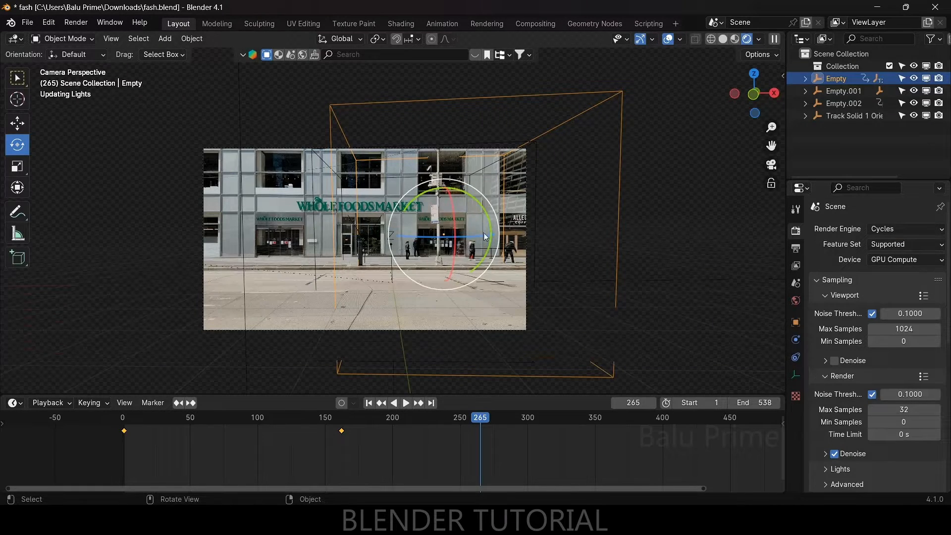
Step: Set the render sampling to 32 max samples with a noise threshold of 0.1
click(904, 337)
text(32)
key(Return)
click(909, 320)
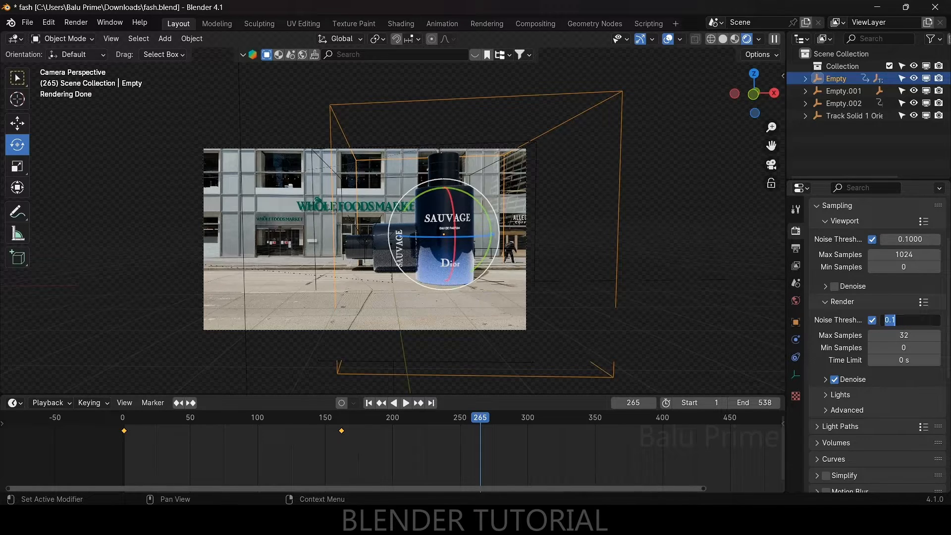
text(.)
key(Return)
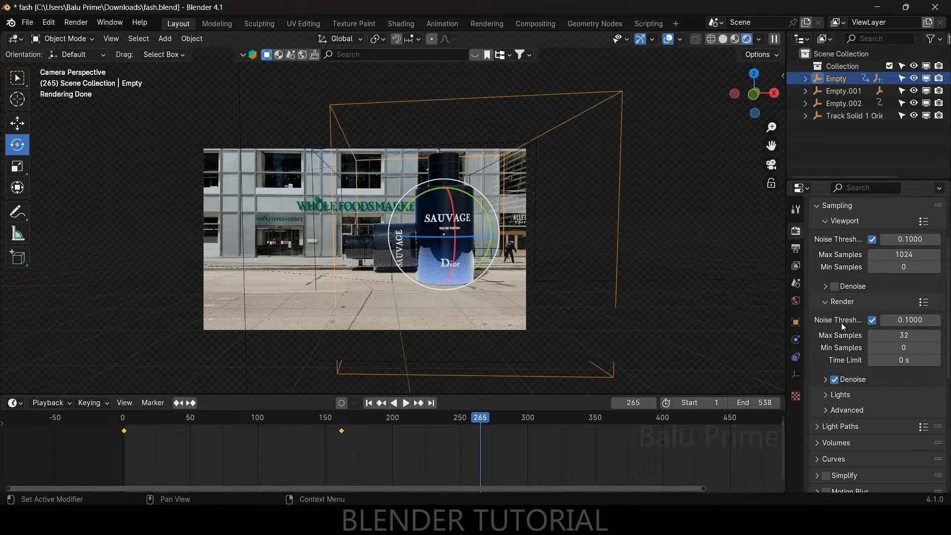
Step: In the render settings, set the light path max bounces to 6 total and 6 for transmission
scroll(852, 337, down, 1)
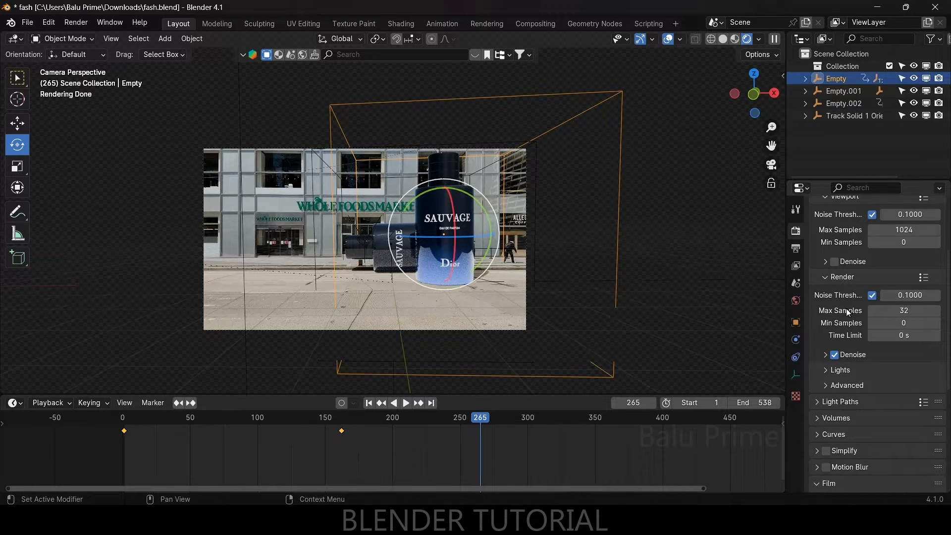
scroll(848, 312, down, 1)
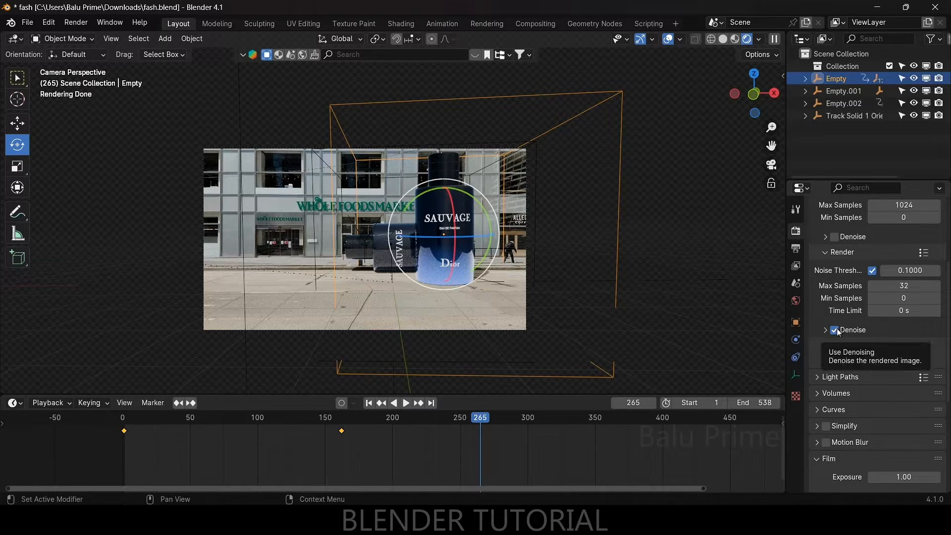
scroll(863, 342, down, 5)
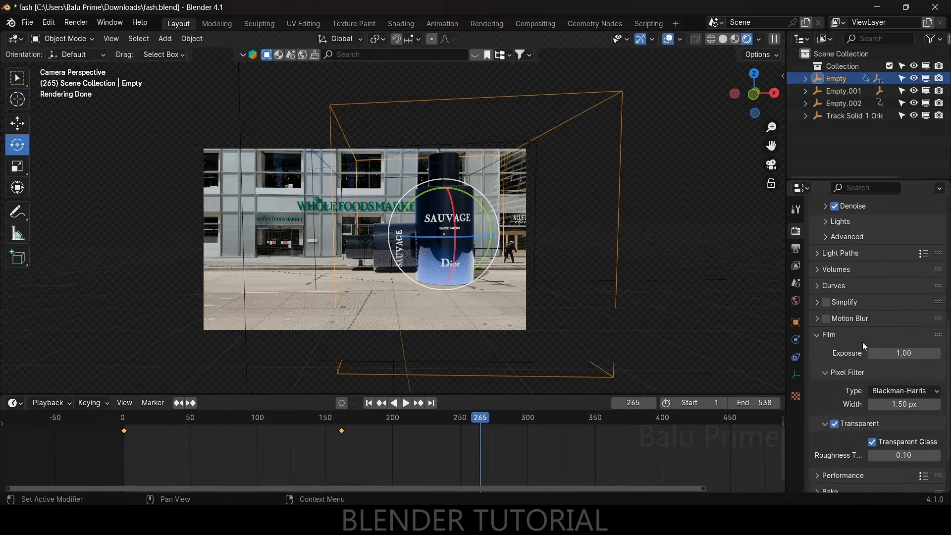
scroll(882, 327, down, 2)
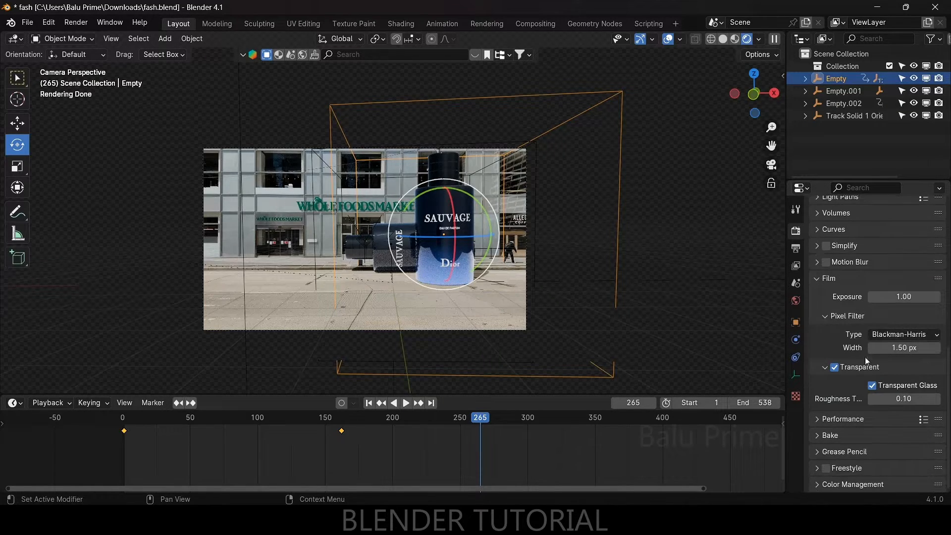
scroll(849, 374, up, 4)
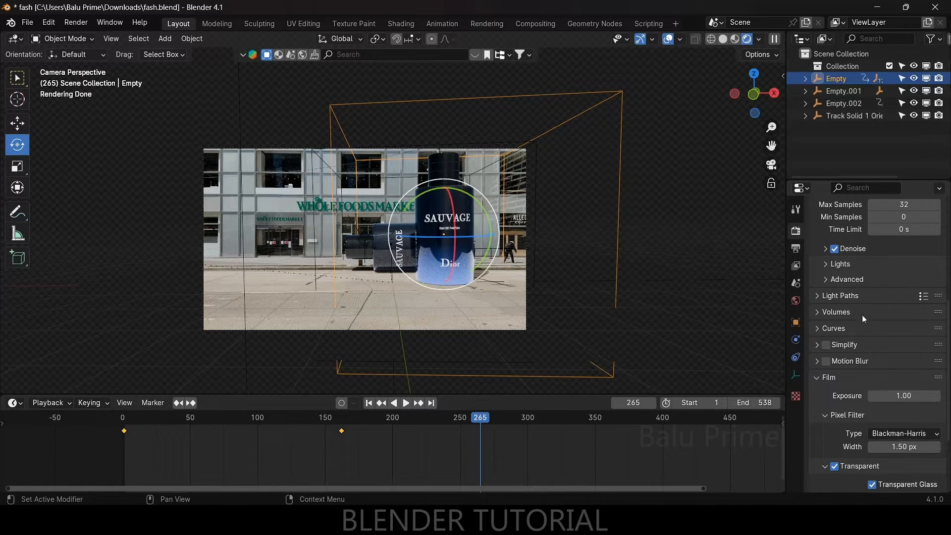
click(817, 296)
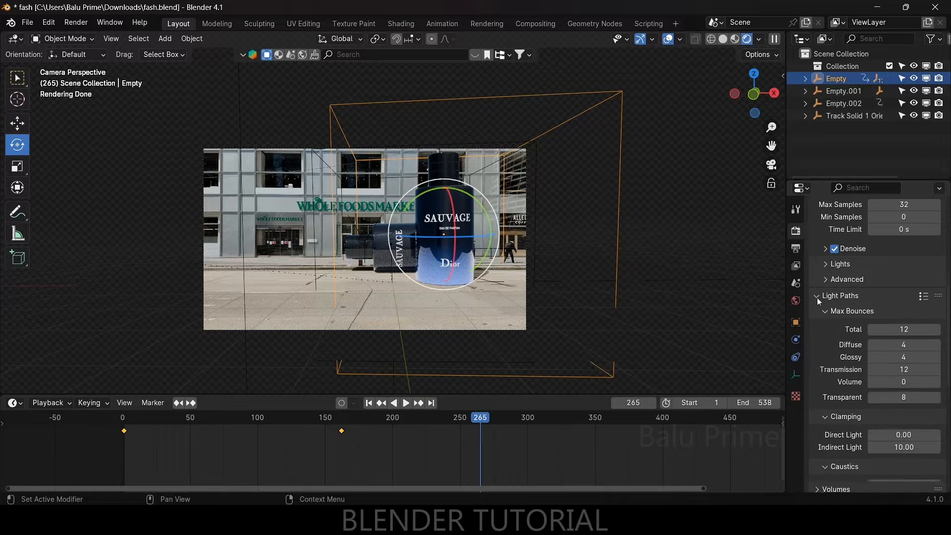
scroll(824, 307, down, 2)
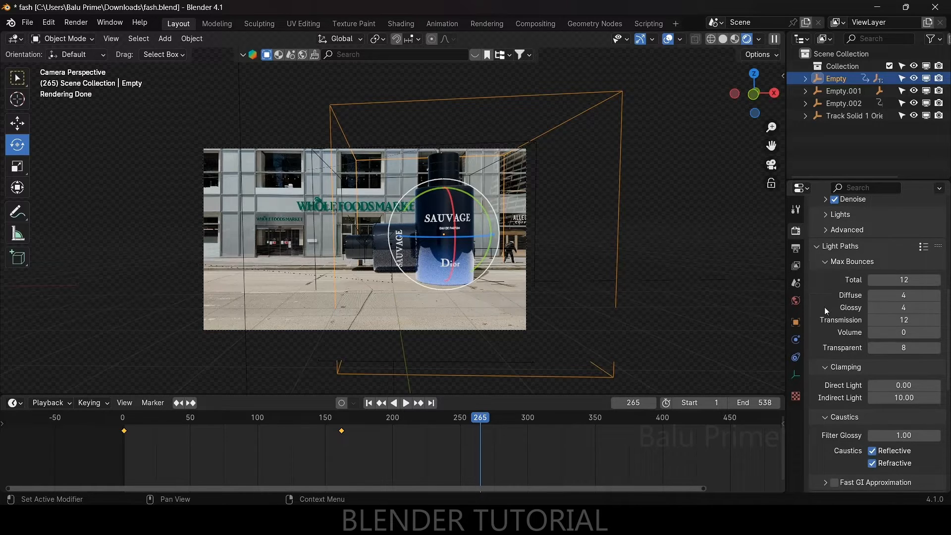
click(920, 280)
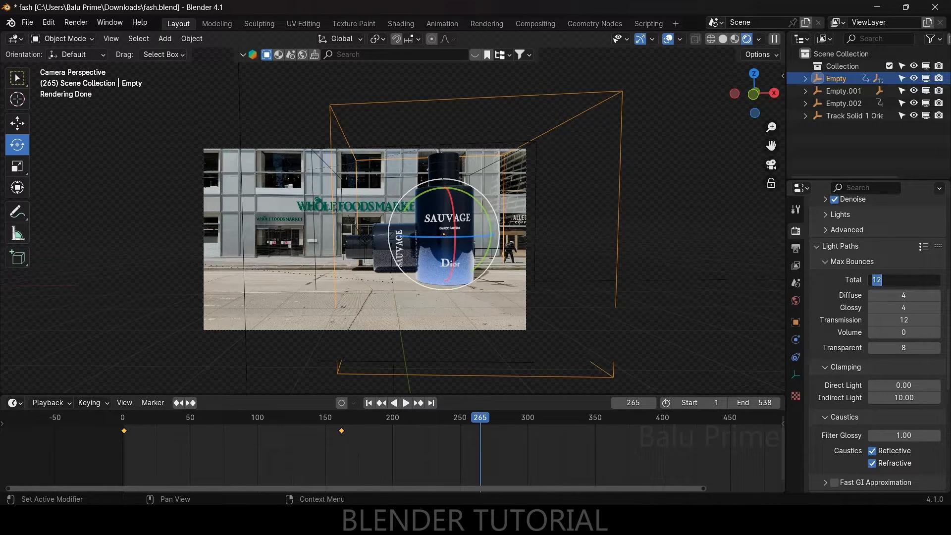
text(6)
key(Return)
click(905, 322)
text(6)
key(Return)
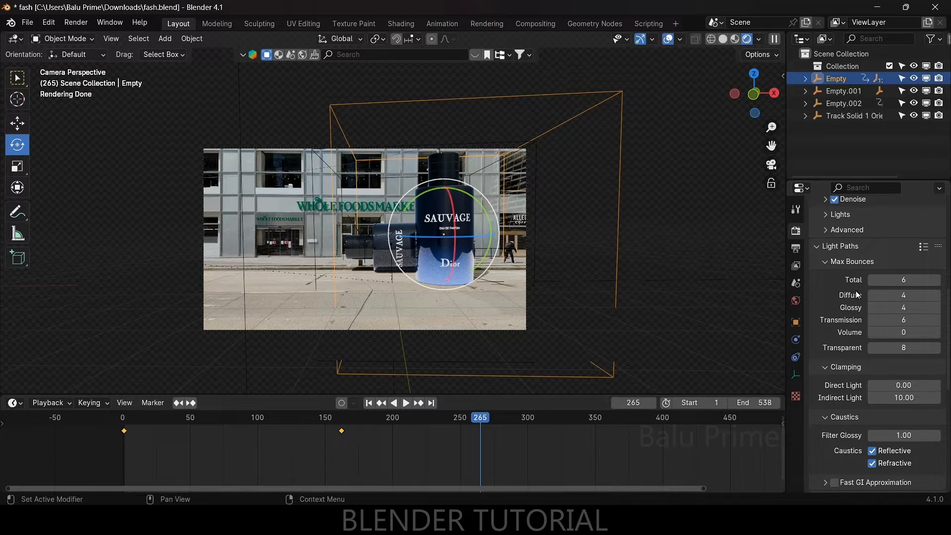
Step: Enable Render Region and Crop to Render Region in the output settings
click(796, 248)
scroll(830, 247, up, 3)
scroll(831, 248, up, 3)
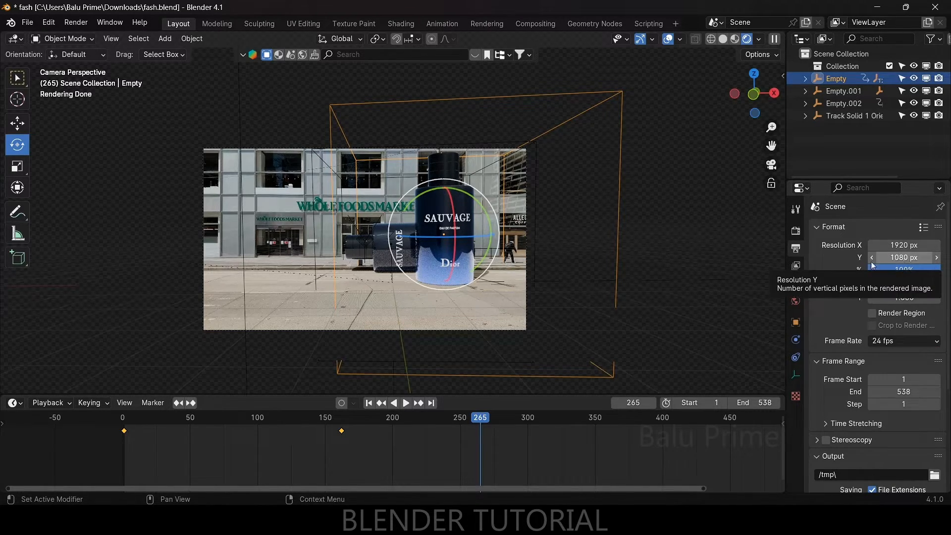
scroll(848, 273, down, 3)
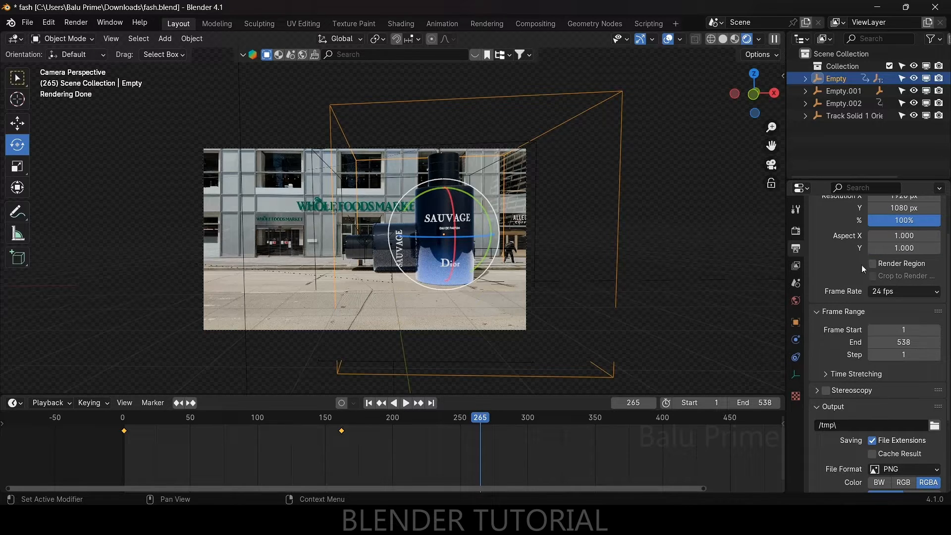
click(871, 264)
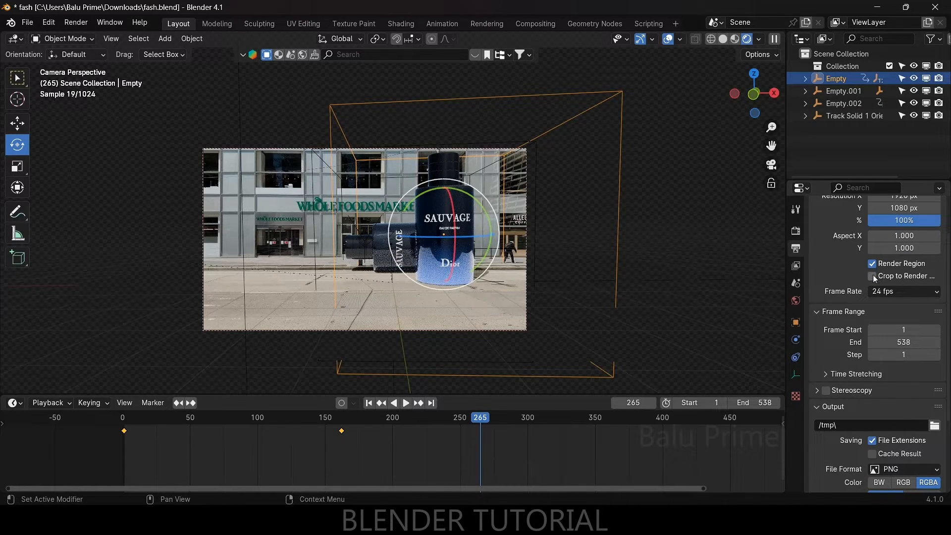
click(873, 276)
scroll(862, 275, down, 1)
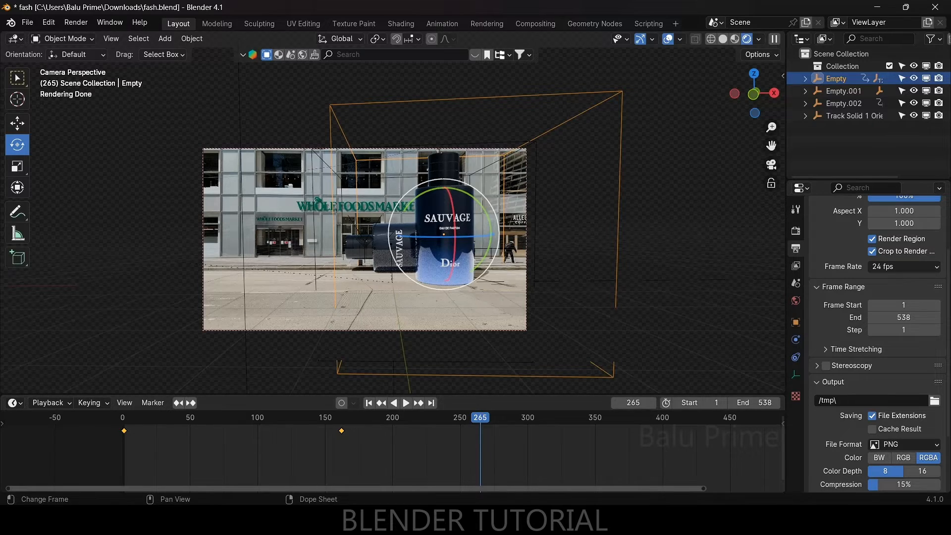
Step: Switch to File Explorer, show Downloads as large icons and check the frame rate of 4062001-hd_1920_1080_30fps.mp4 in its file properties
click(476, 520)
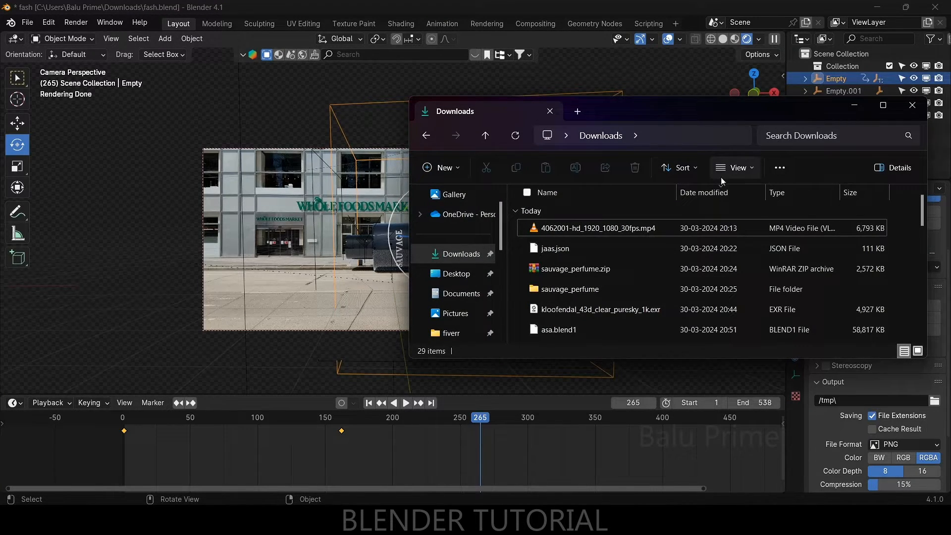
click(738, 170)
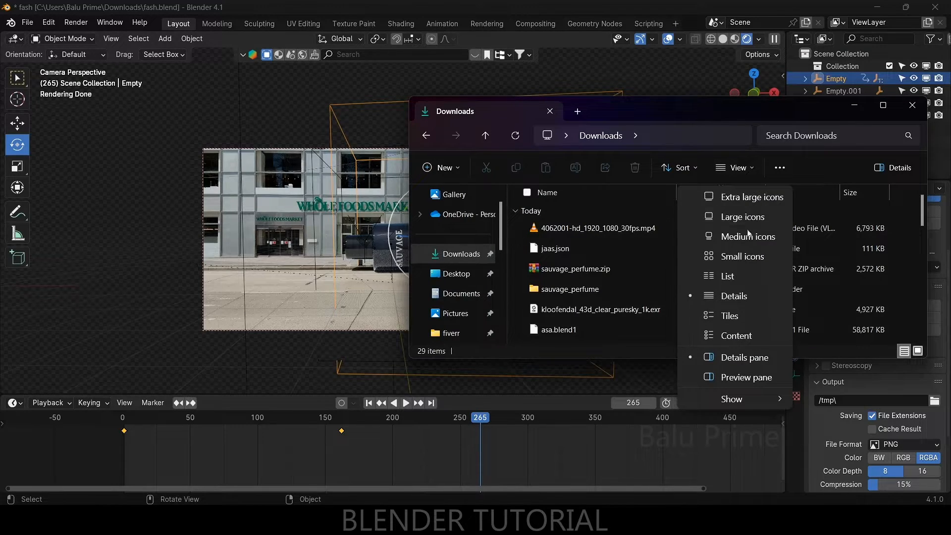
click(735, 215)
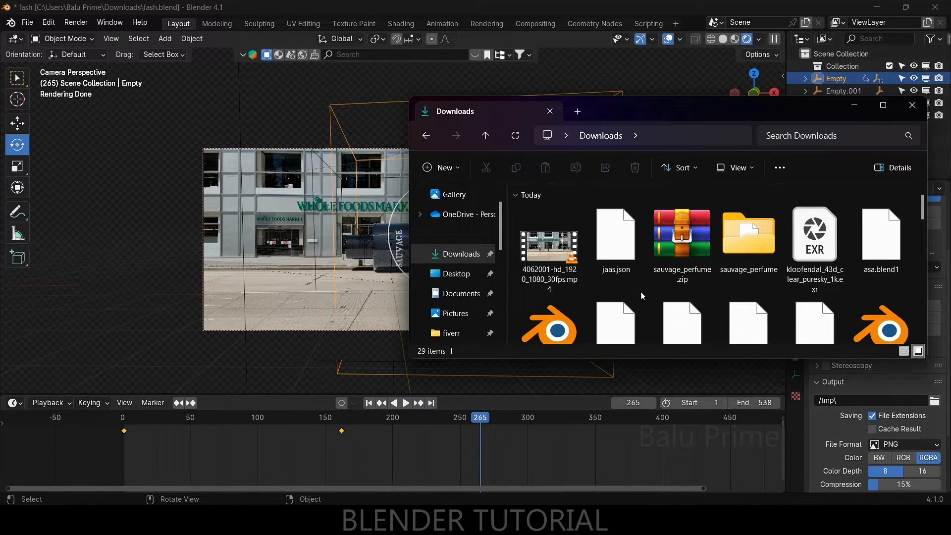
click(547, 256)
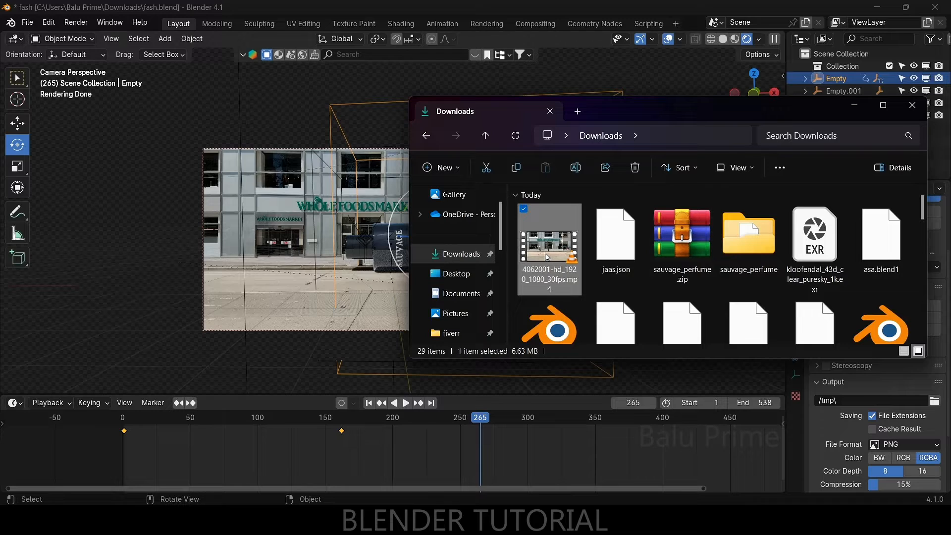
right_click(547, 257)
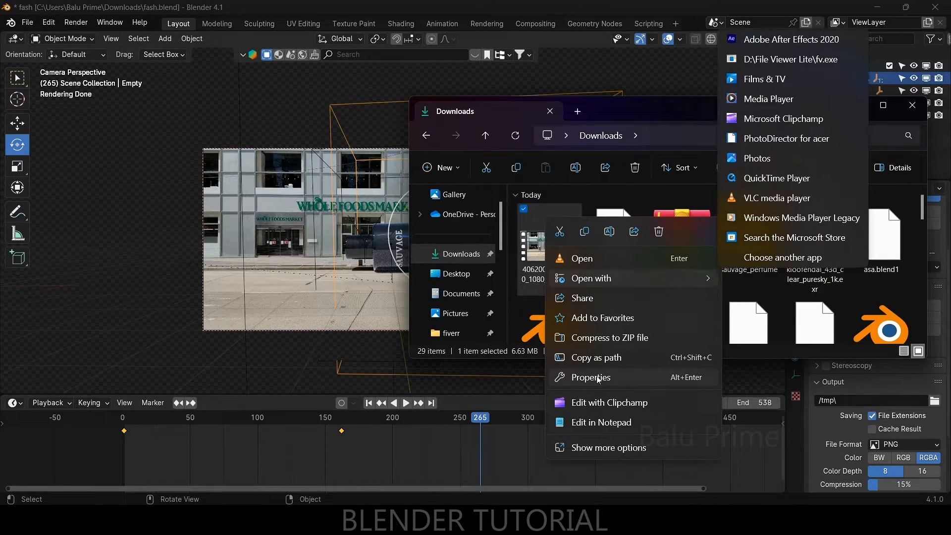
click(598, 377)
click(635, 219)
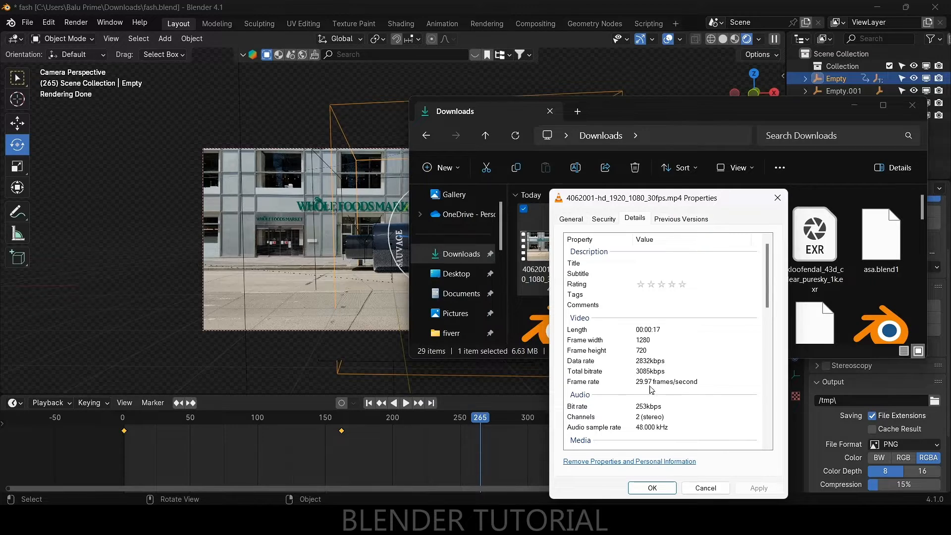
click(773, 200)
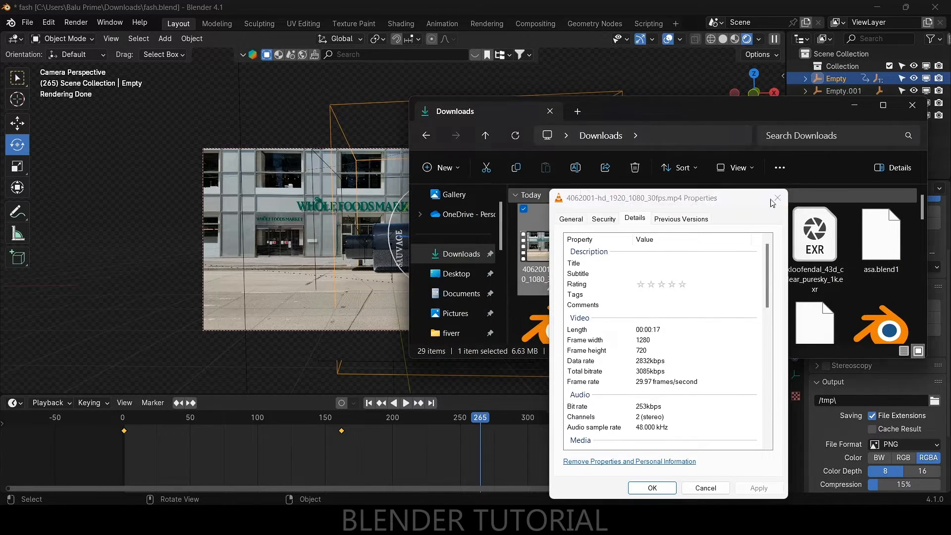
click(913, 105)
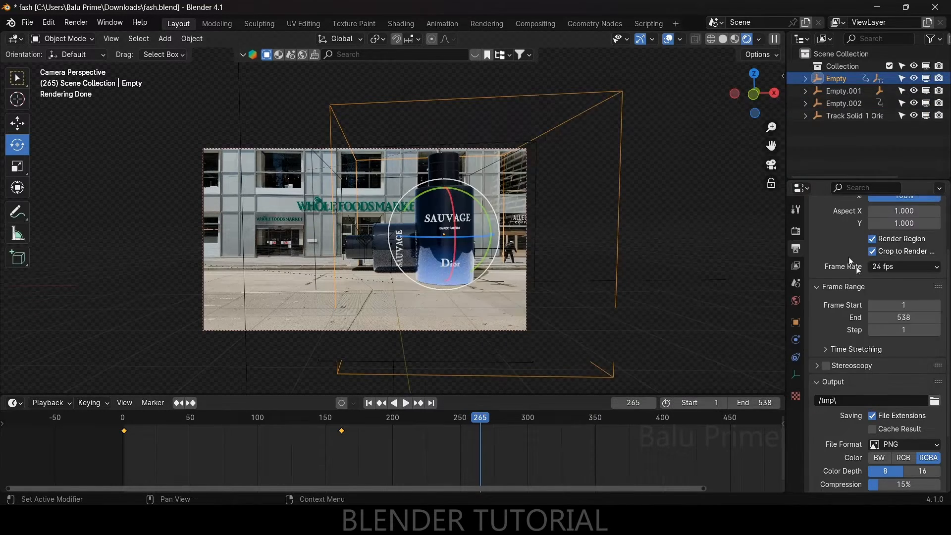
Step: Set the output frame rate to 29.97 fps and the end frame to 220
click(908, 263)
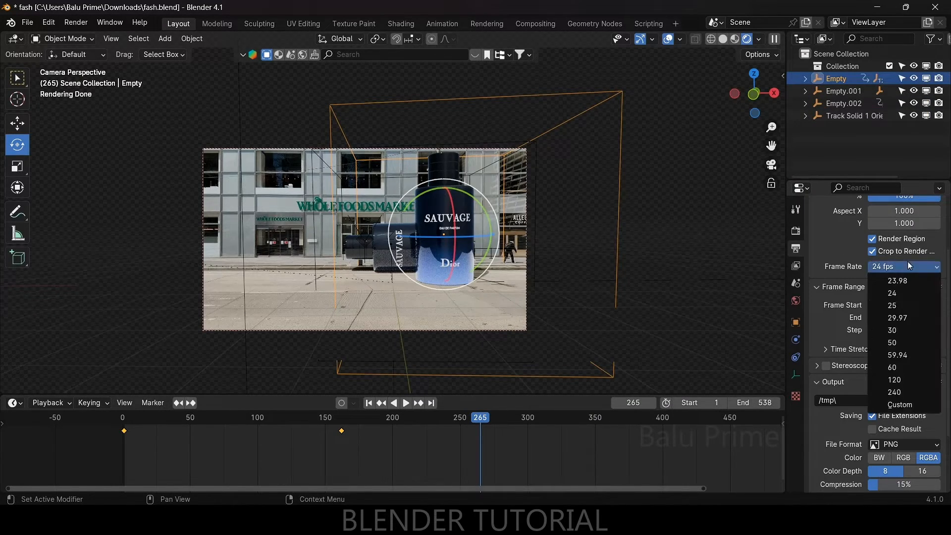
click(901, 320)
scroll(839, 293, down, 1)
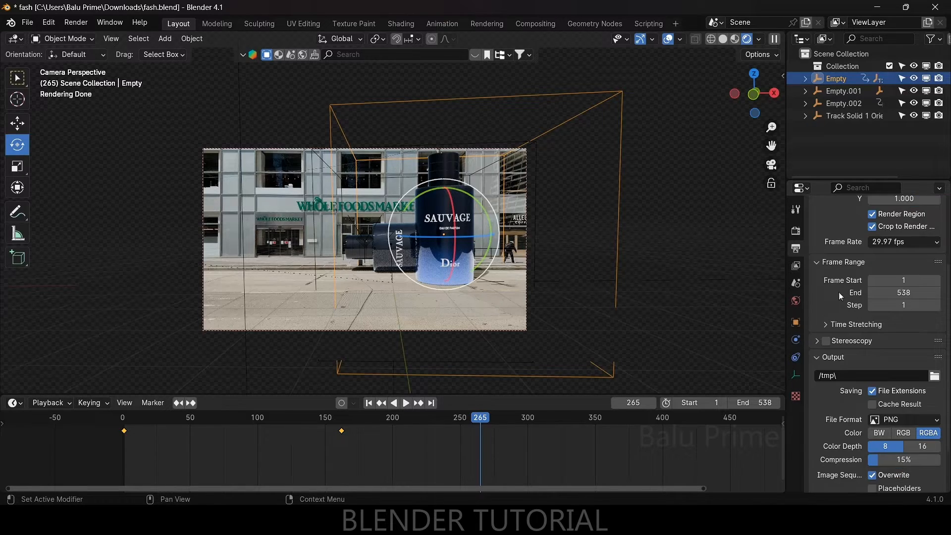
click(883, 293)
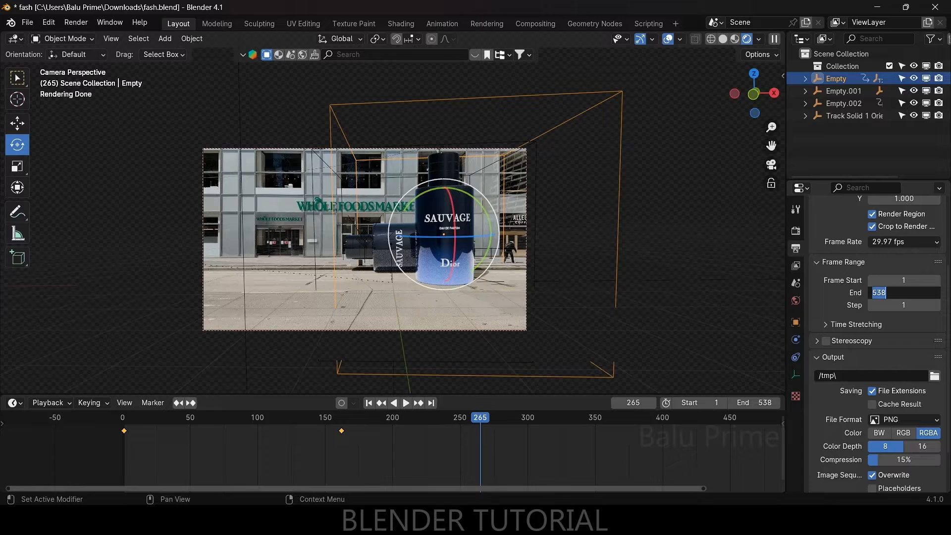
text(220)
key(Return)
Step: Set the output file format to PNG with RGBA colour
scroll(834, 322, down, 2)
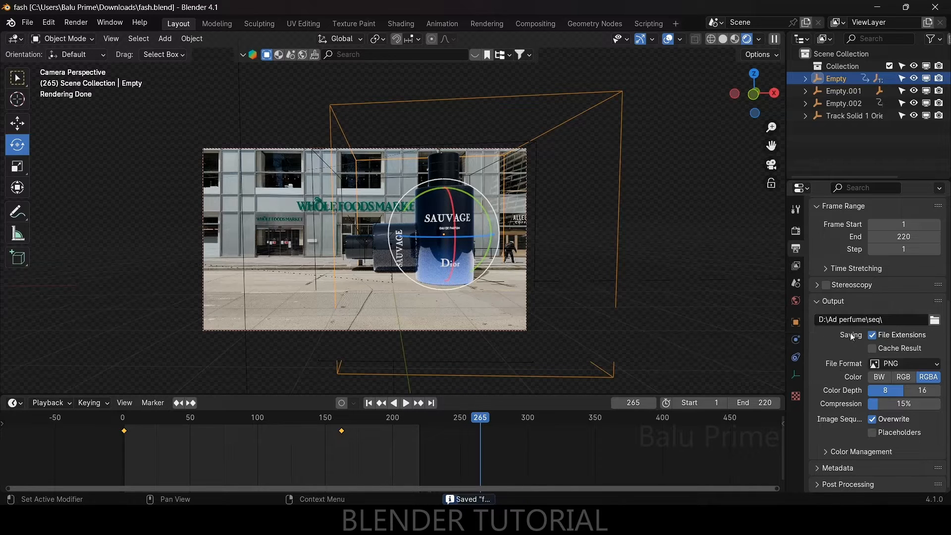
click(894, 363)
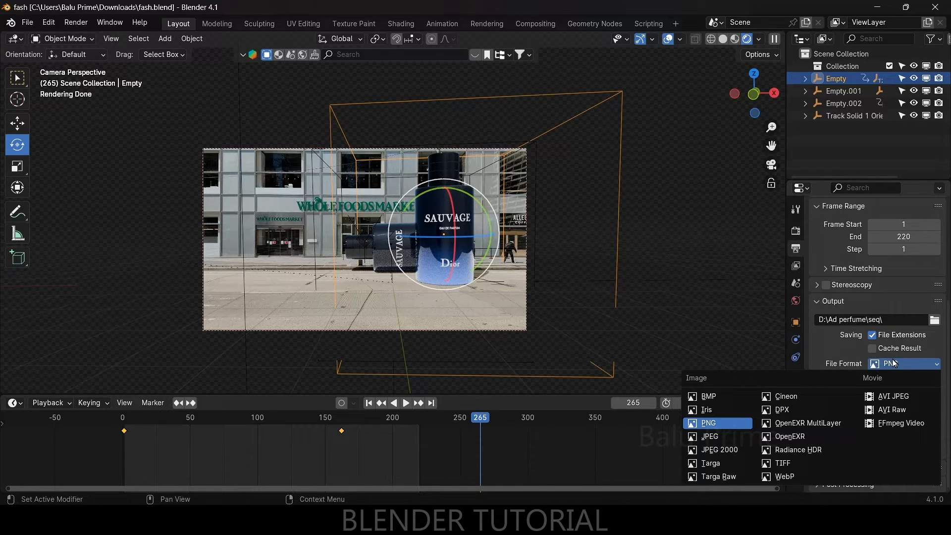
click(718, 424)
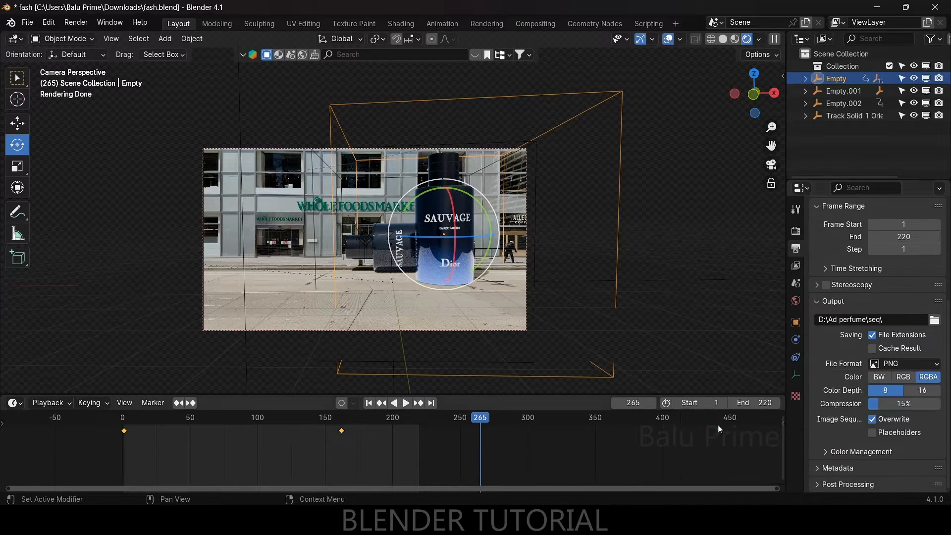
click(906, 379)
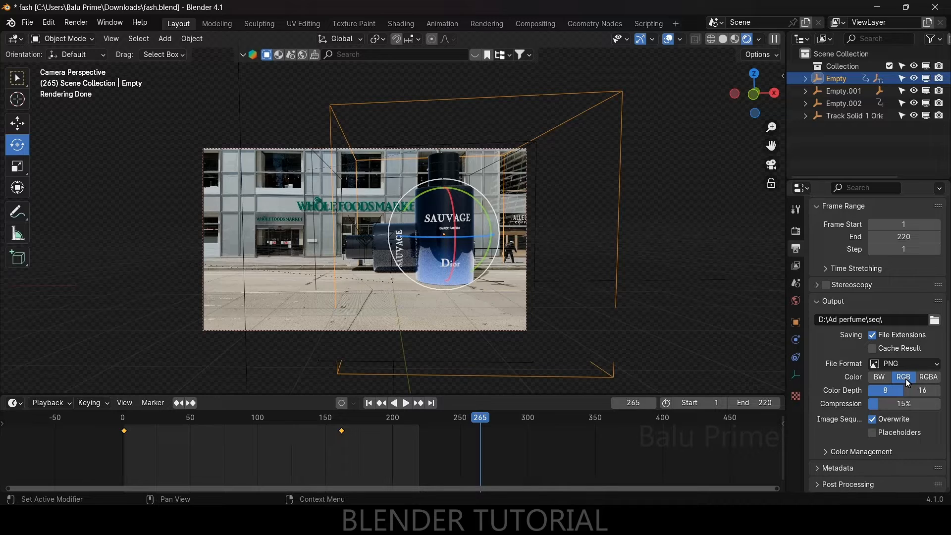
click(933, 381)
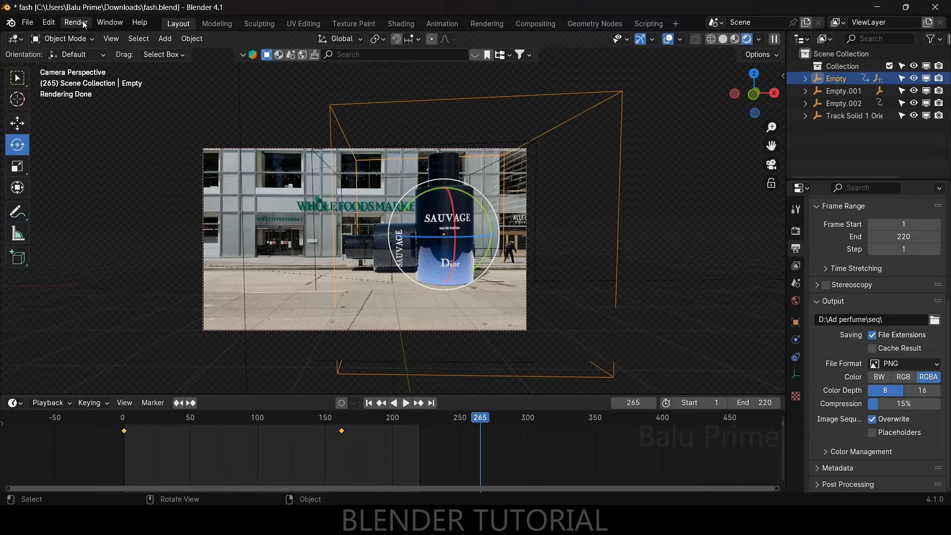
Step: Return to frame 1 and render it as a still image
click(368, 402)
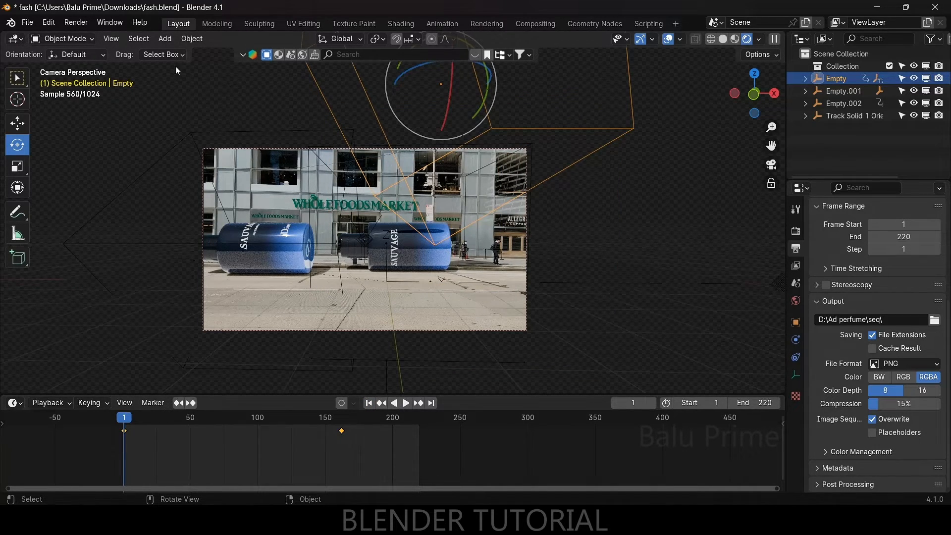
click(76, 24)
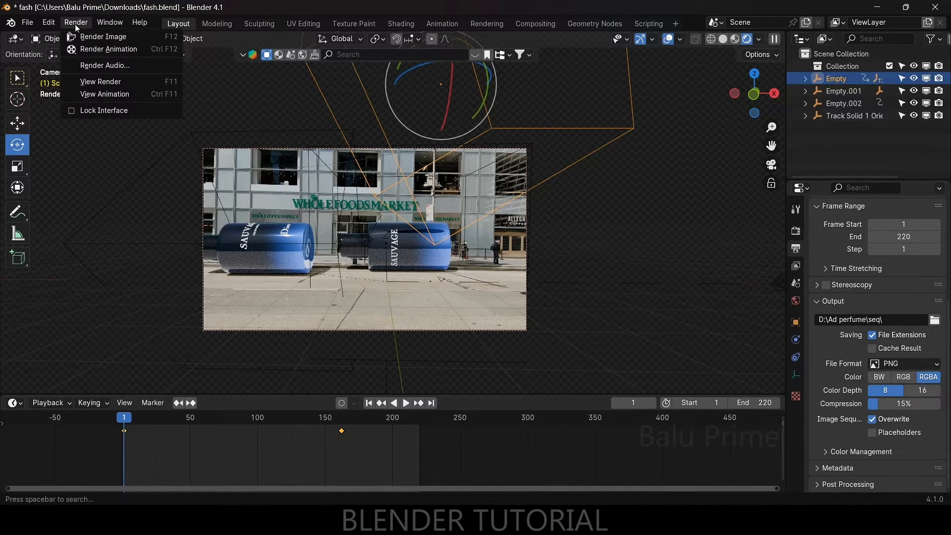
click(104, 38)
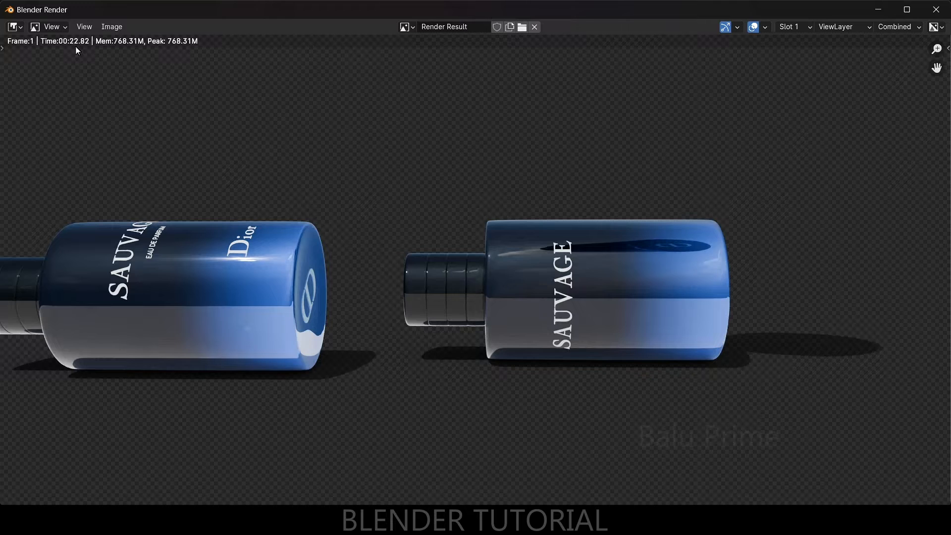
Step: Save the rendered image as 007.png in the Downloads folder and close the render window
click(109, 27)
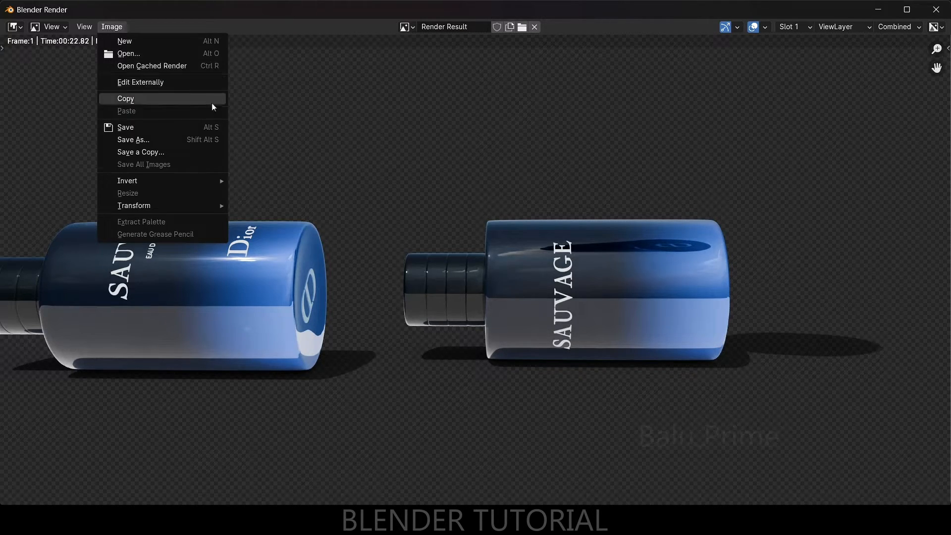
click(149, 141)
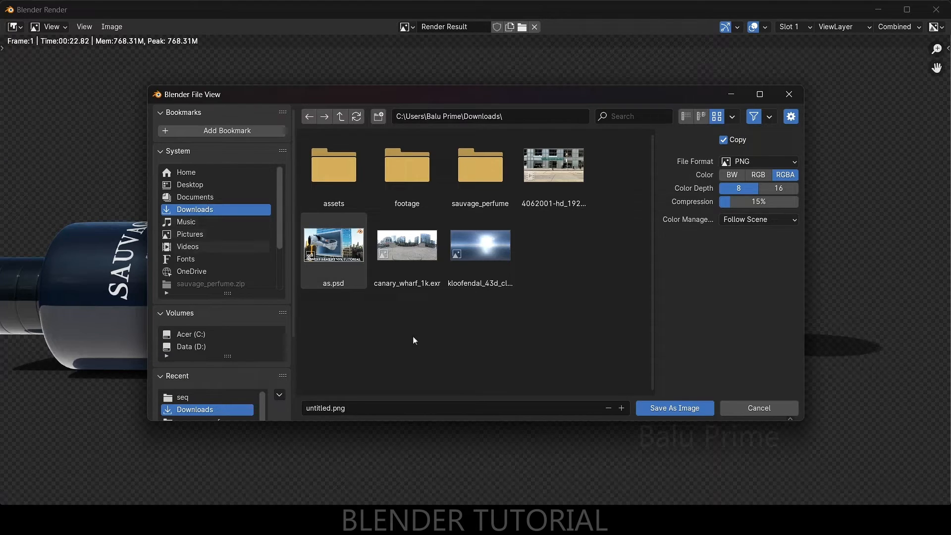
click(366, 411)
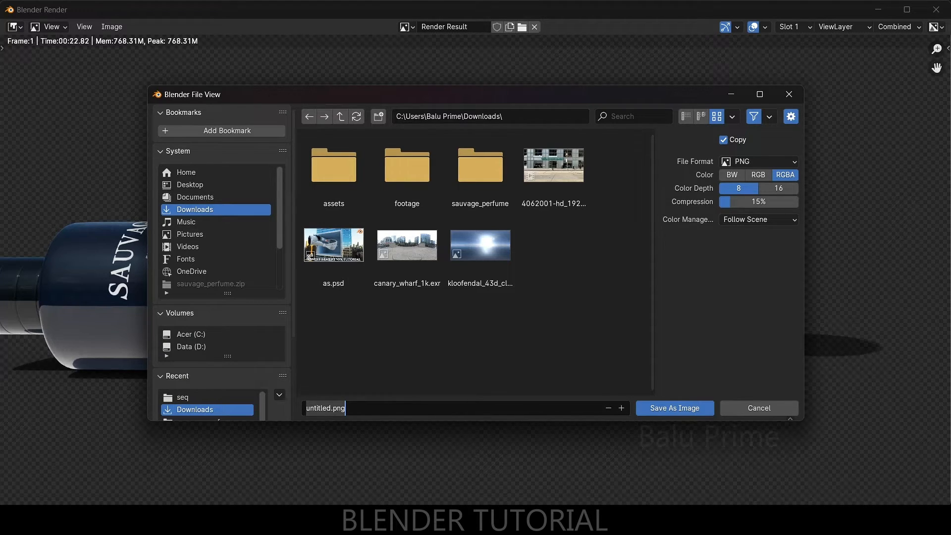
key(ctrl+a)
key(BackSpace)
text(007)
key(Return)
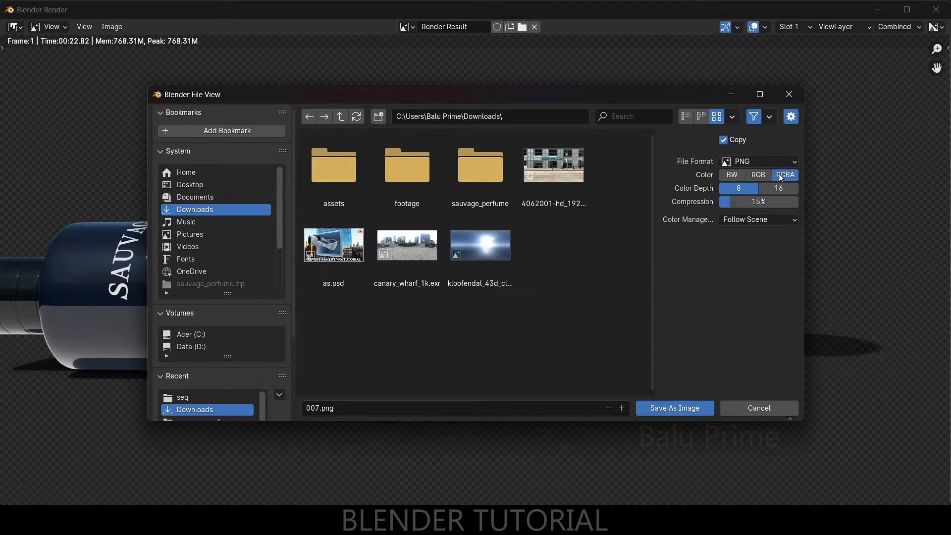
click(658, 404)
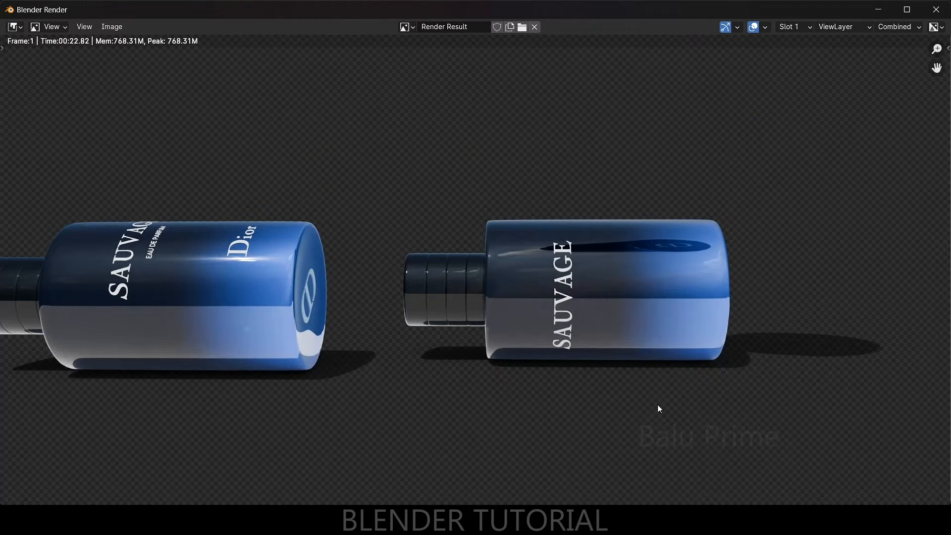
click(935, 9)
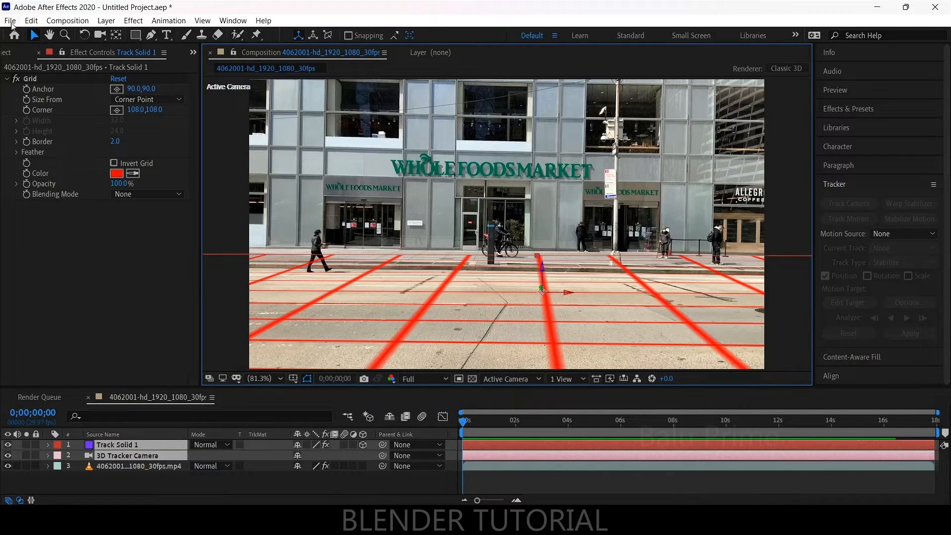
Step: Switch to After Effects and start a new project, discarding the changes to the tracking project
click(11, 21)
mouse_move(121, 36)
click(245, 36)
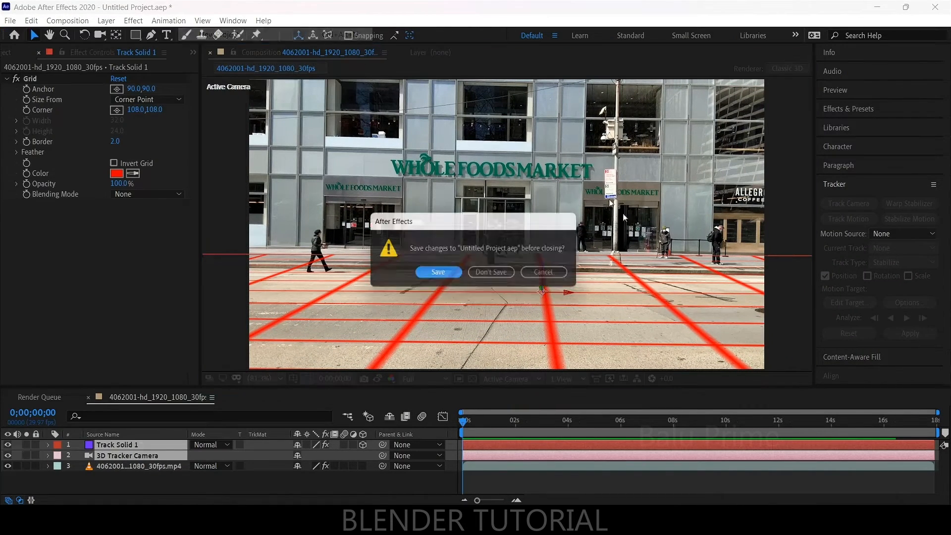
click(491, 274)
Step: Import the street footage 4062001-hd_1920_1080_30fps.mp4 from Downloads into the project
right_click(68, 215)
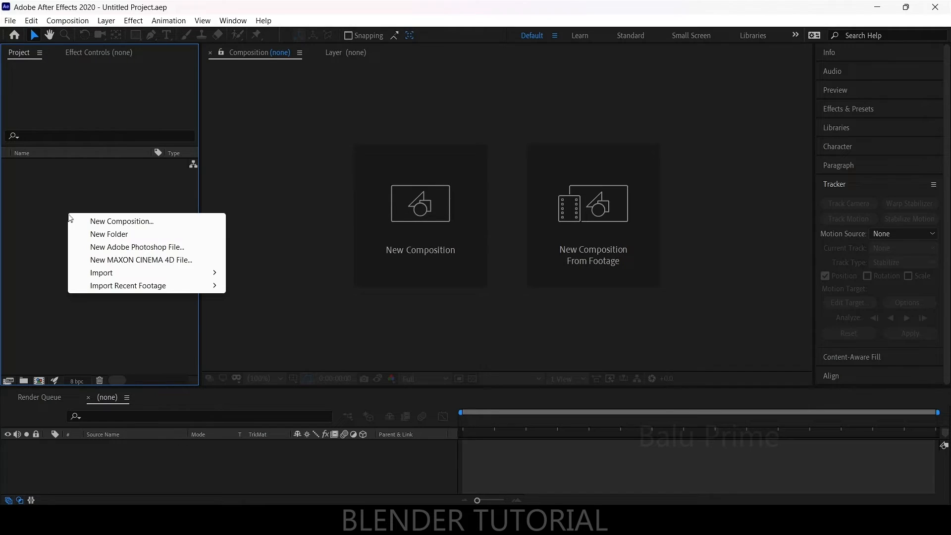
mouse_move(119, 272)
click(263, 274)
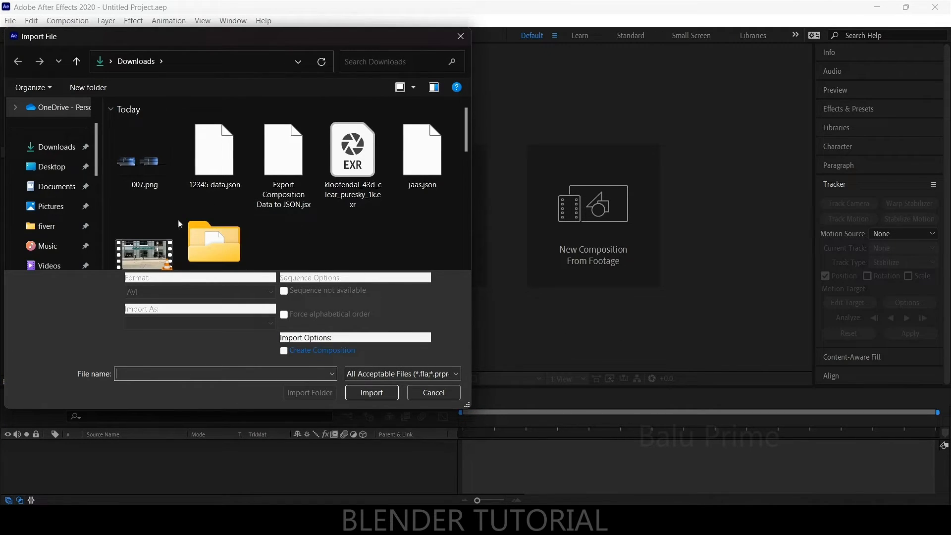
click(144, 223)
click(372, 393)
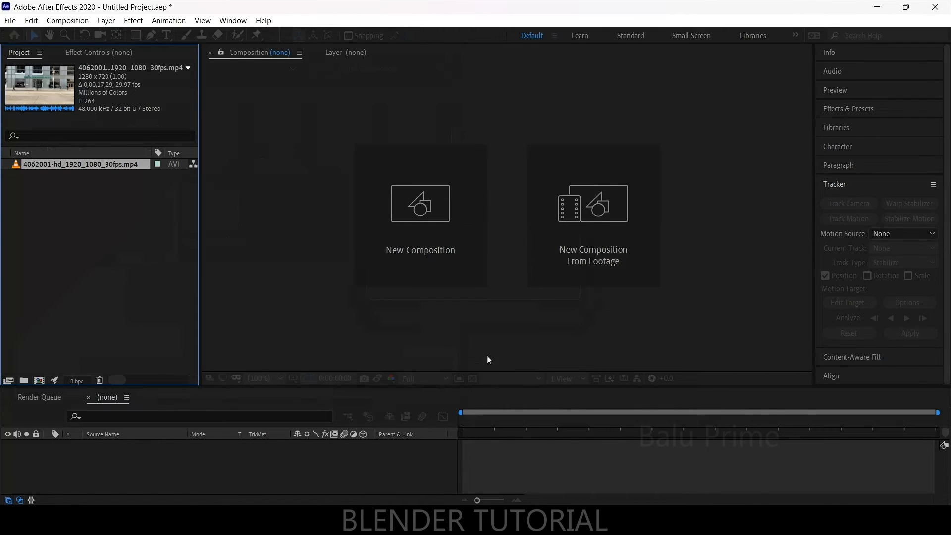
Step: Import the rendered still 007.png from Downloads as footage
right_click(58, 226)
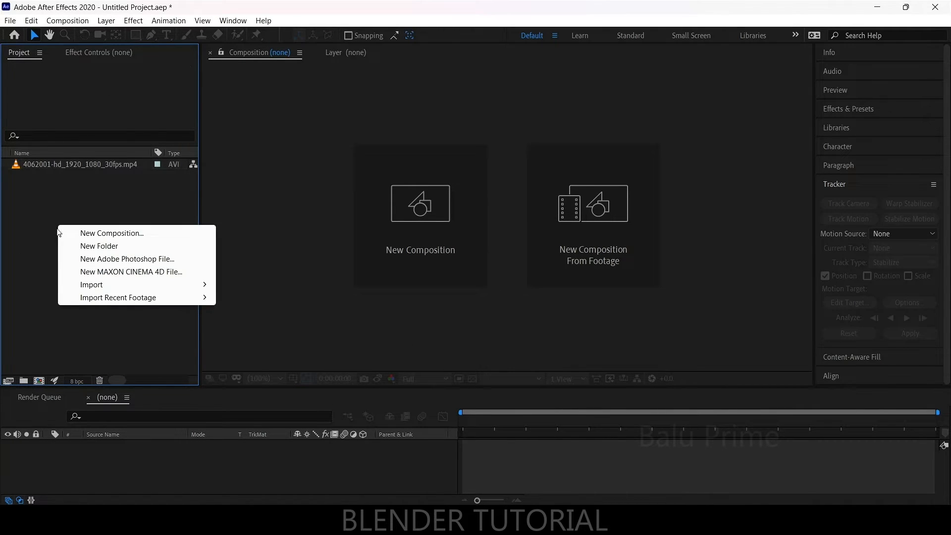
mouse_move(104, 287)
click(271, 284)
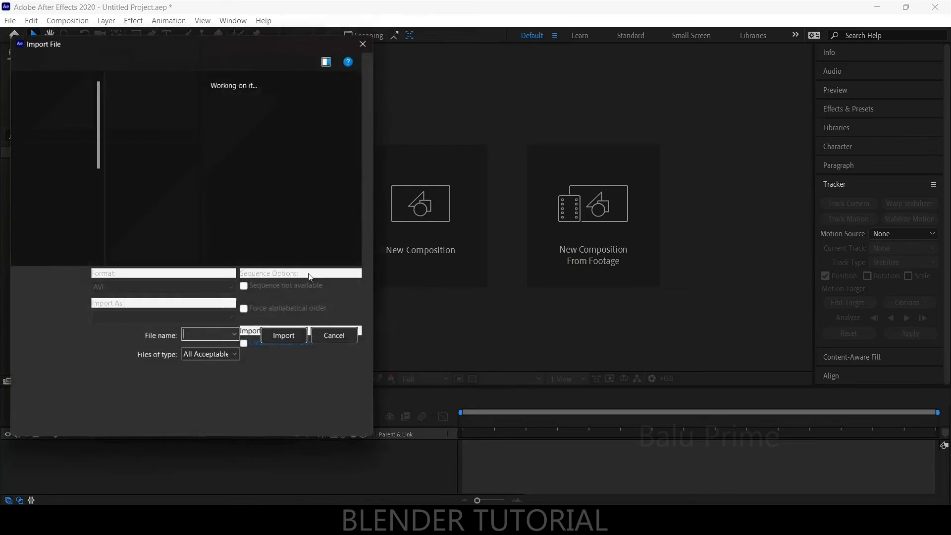
click(143, 152)
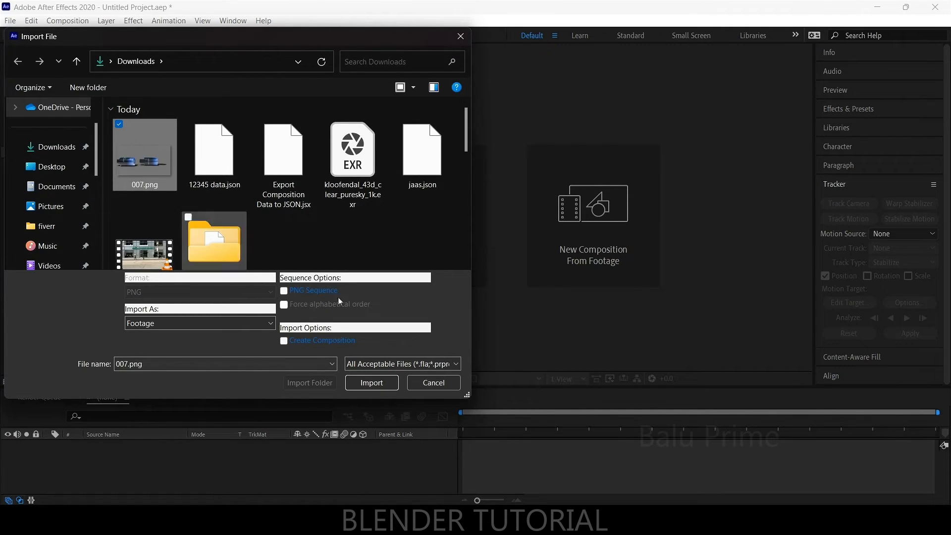
click(372, 383)
Step: Create a composition from the street footage and place 007.png as a layer above the video
drag(45, 166, 39, 380)
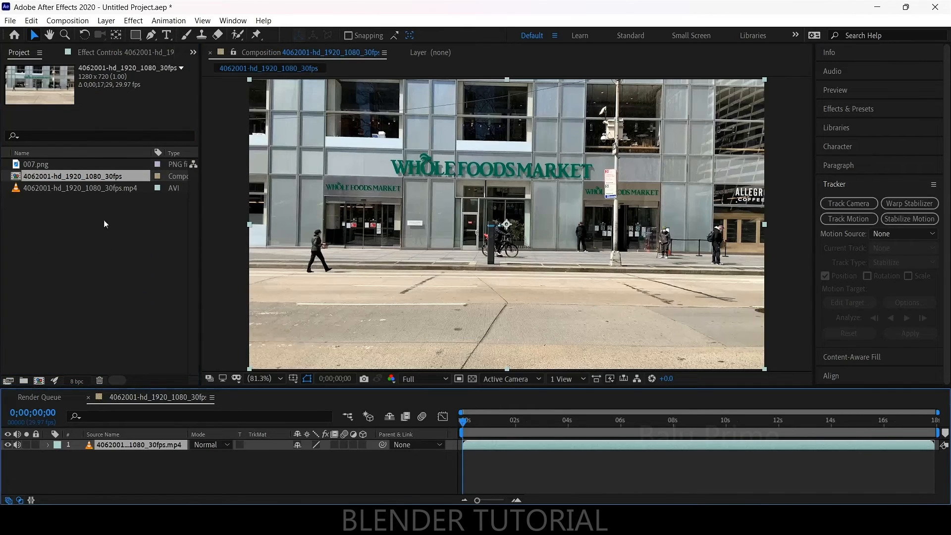
drag(37, 165, 129, 446)
scroll(510, 229, up, 1)
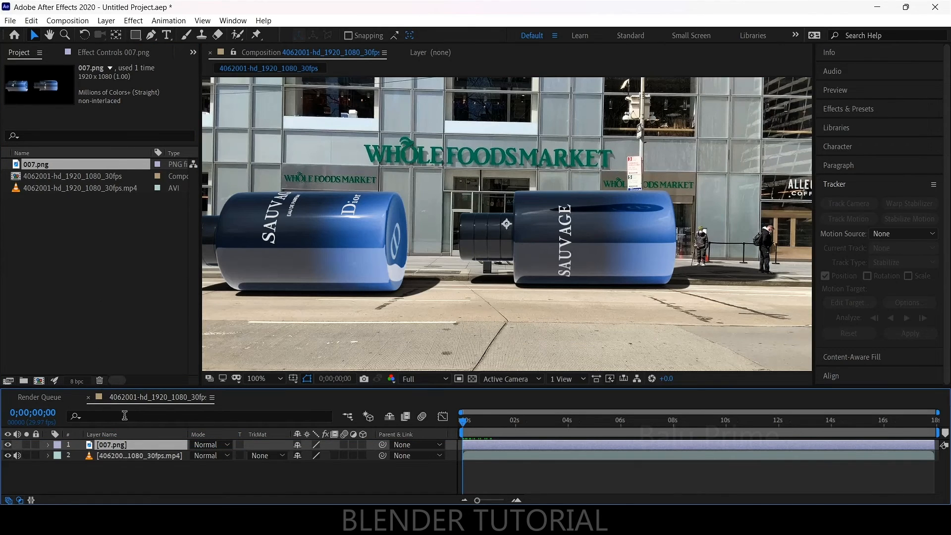